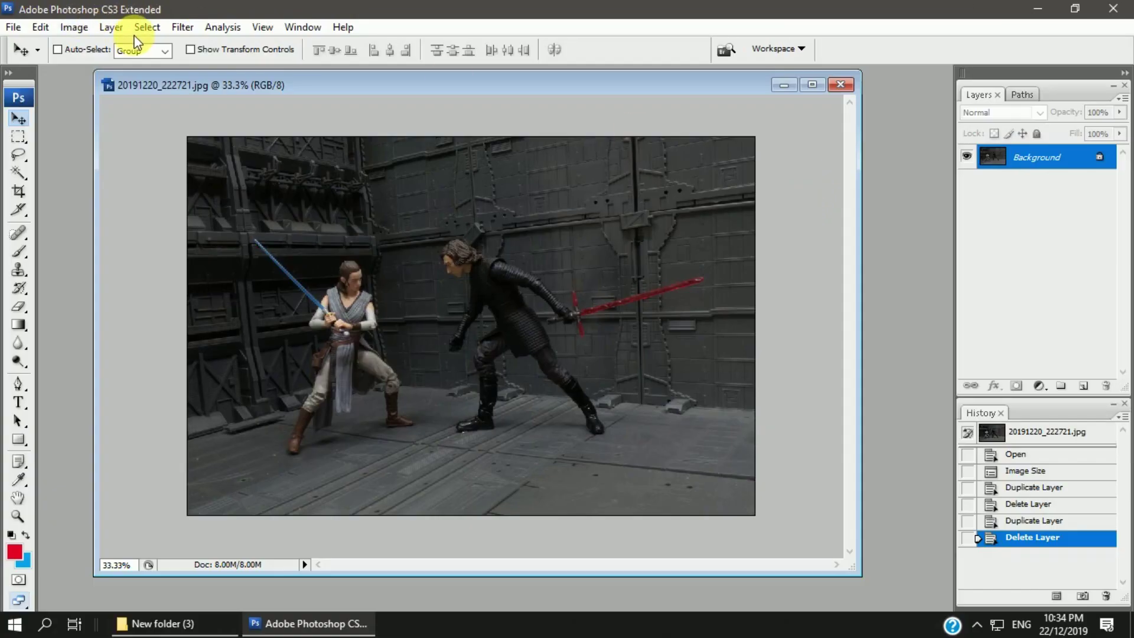
Preview Color Efex Pro 3.0's Darken/Lighten Center effect on the toy duel photo
{"action": "left_click", "coordinate": [183, 26]}
{"action": "left_click", "coordinate": [449, 480]}
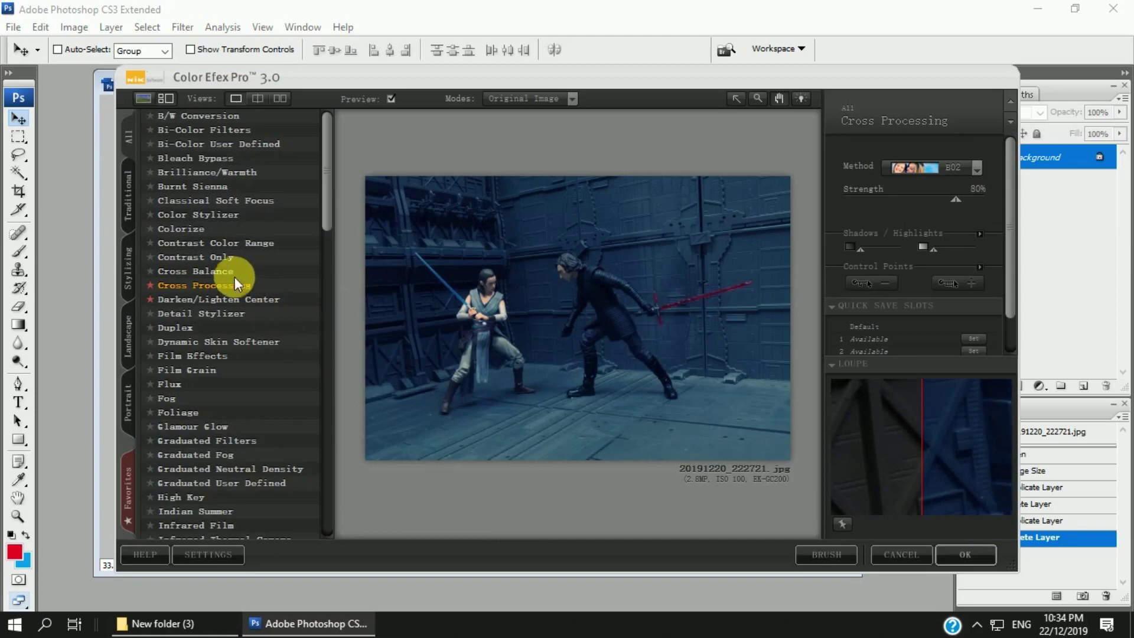
{"action": "left_click", "coordinate": [218, 299]}
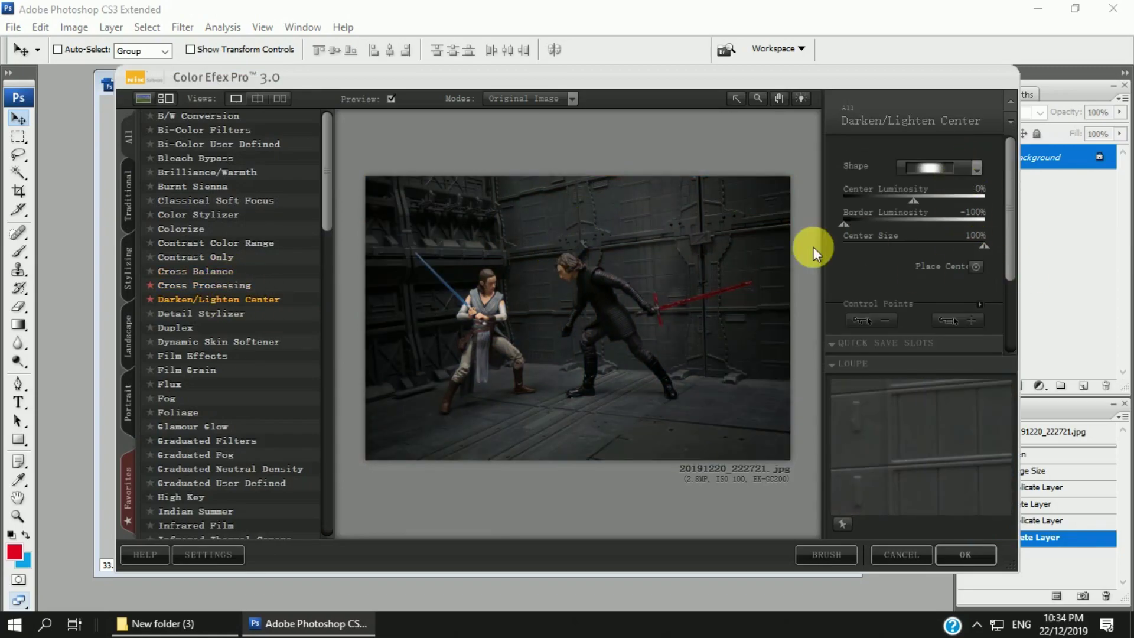
Apply the vignette as a new layer and raise its contrast to +46
{"action": "key", "text": "Return"}
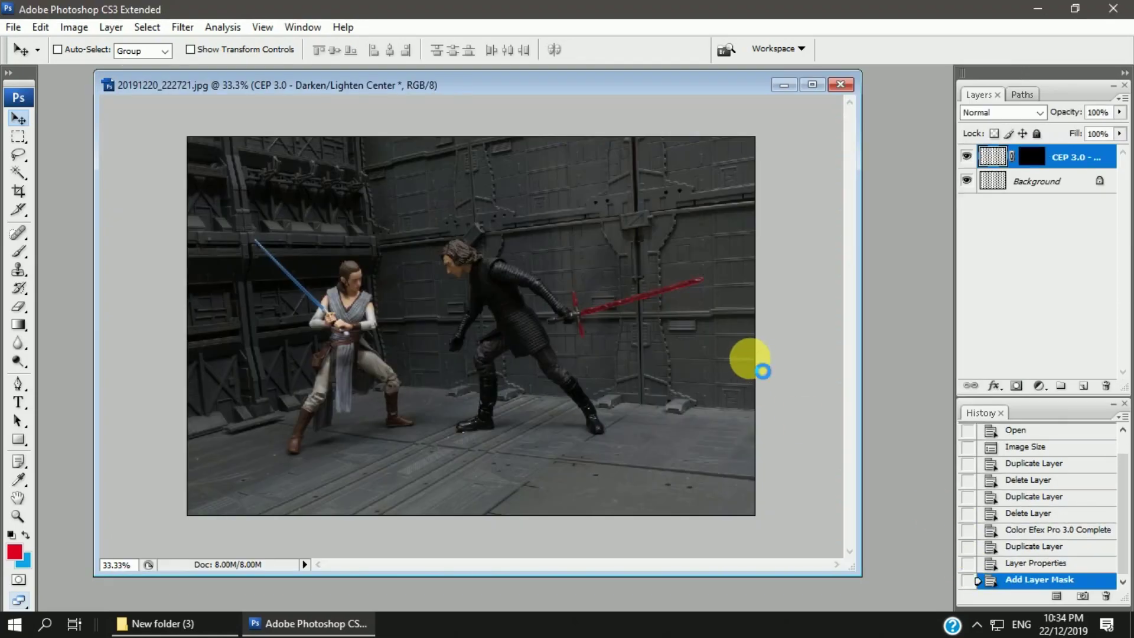
{"action": "left_click", "coordinate": [74, 26]}
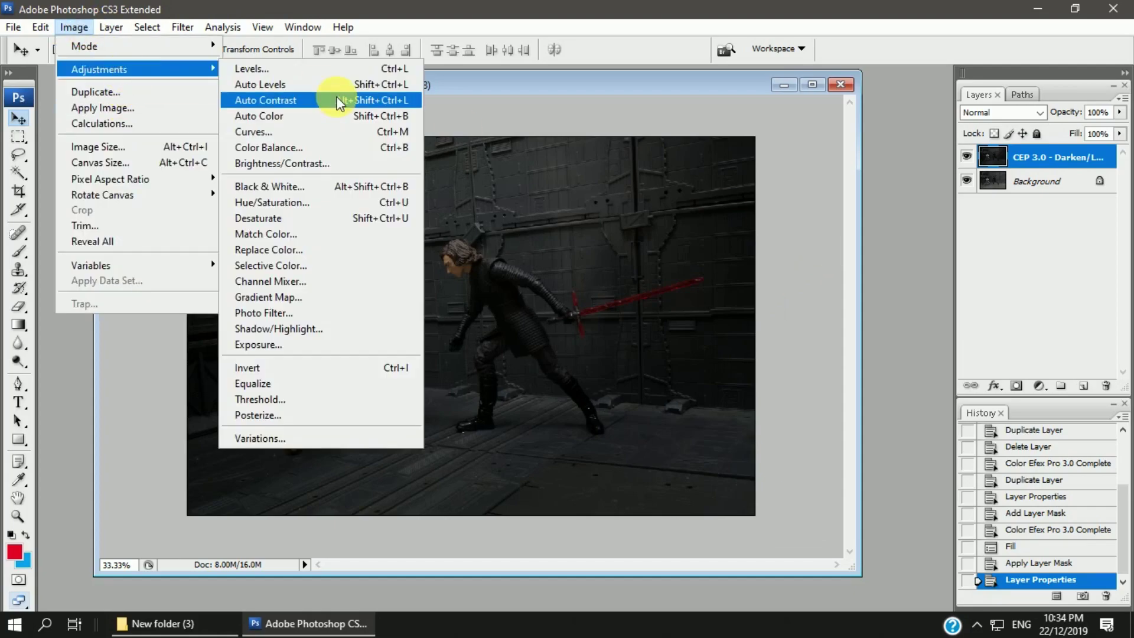
{"action": "left_click", "coordinate": [299, 162]}
{"action": "left_click_drag", "start_coordinate": [749, 205], "coordinate": [786, 205]}
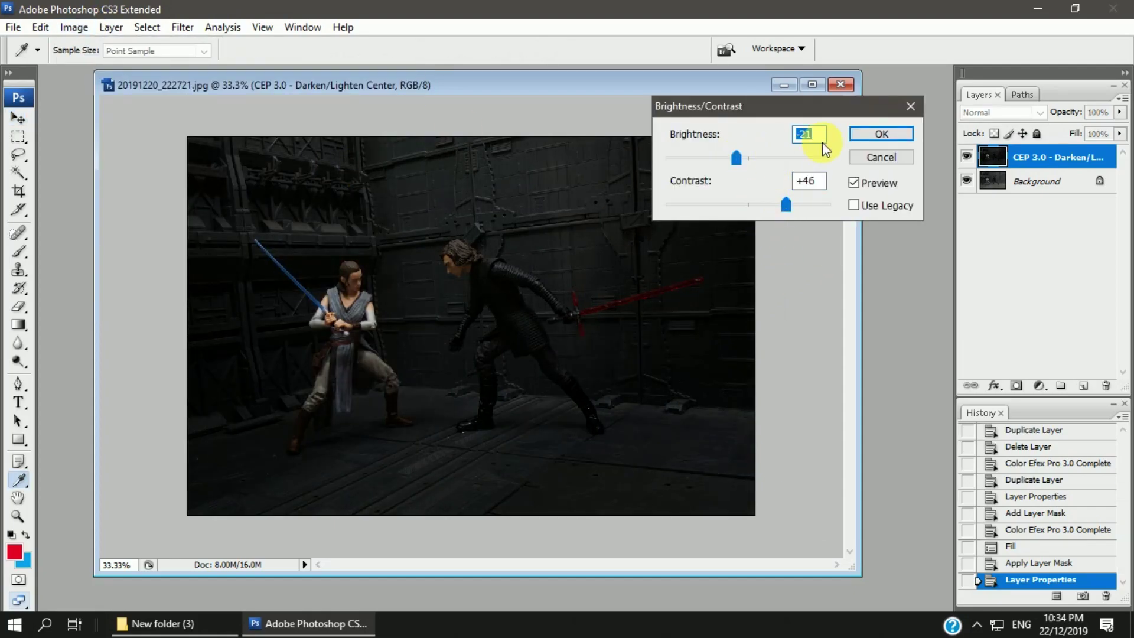
{"action": "key", "text": "Return"}
Add a layer mask to the vignette and draw gradients to fade the darkening
{"action": "left_click", "coordinate": [1016, 385]}
{"action": "left_click", "coordinate": [18, 324]}
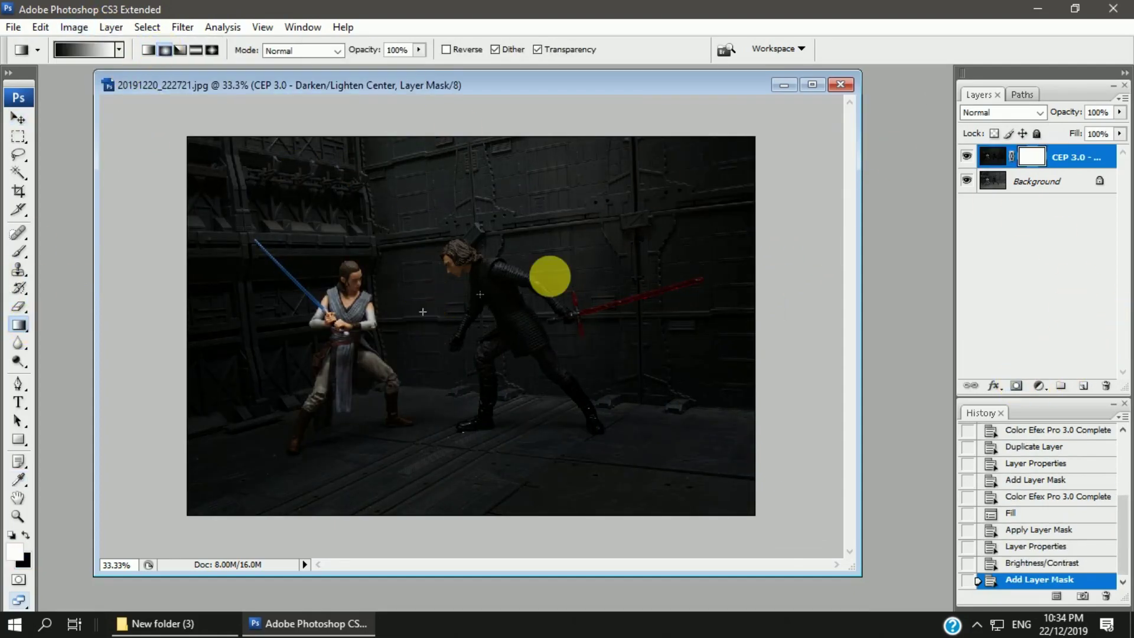
{"action": "left_click_drag", "start_coordinate": [423, 311], "coordinate": [550, 276]}
{"action": "mouse_move", "coordinate": [420, 278]}
{"action": "left_mouse_down"}
{"action": "mouse_move", "coordinate": [420, 189]}
{"action": "mouse_move", "coordinate": [397, 222]}
{"action": "mouse_move", "coordinate": [417, 255]}
{"action": "left_mouse_up"}
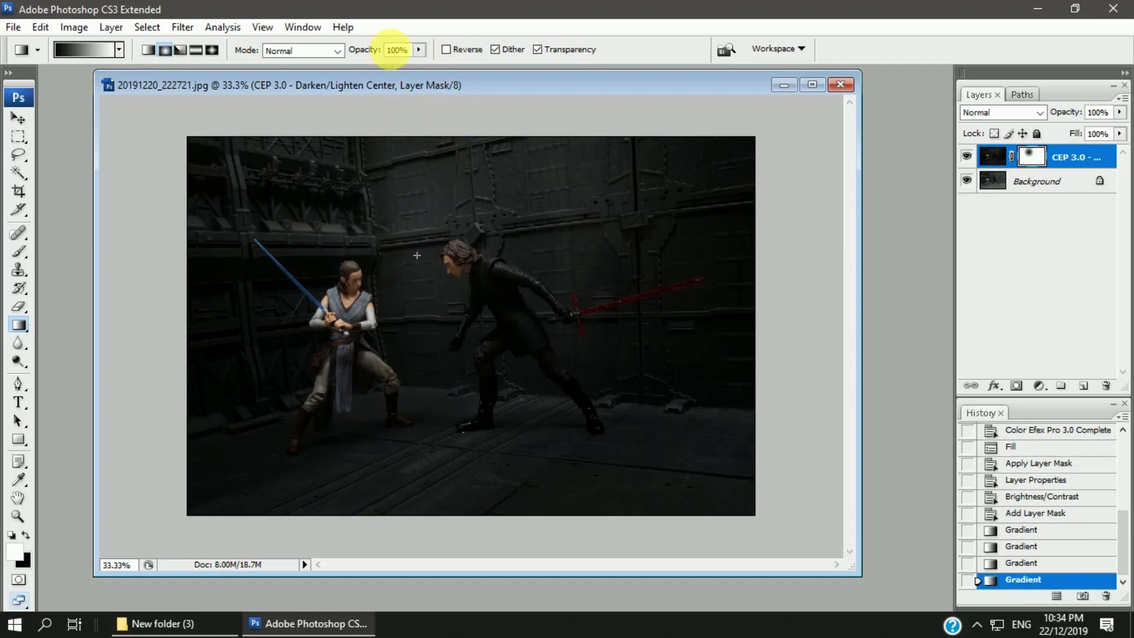
{"action": "left_click_drag", "start_coordinate": [380, 221], "coordinate": [404, 241]}
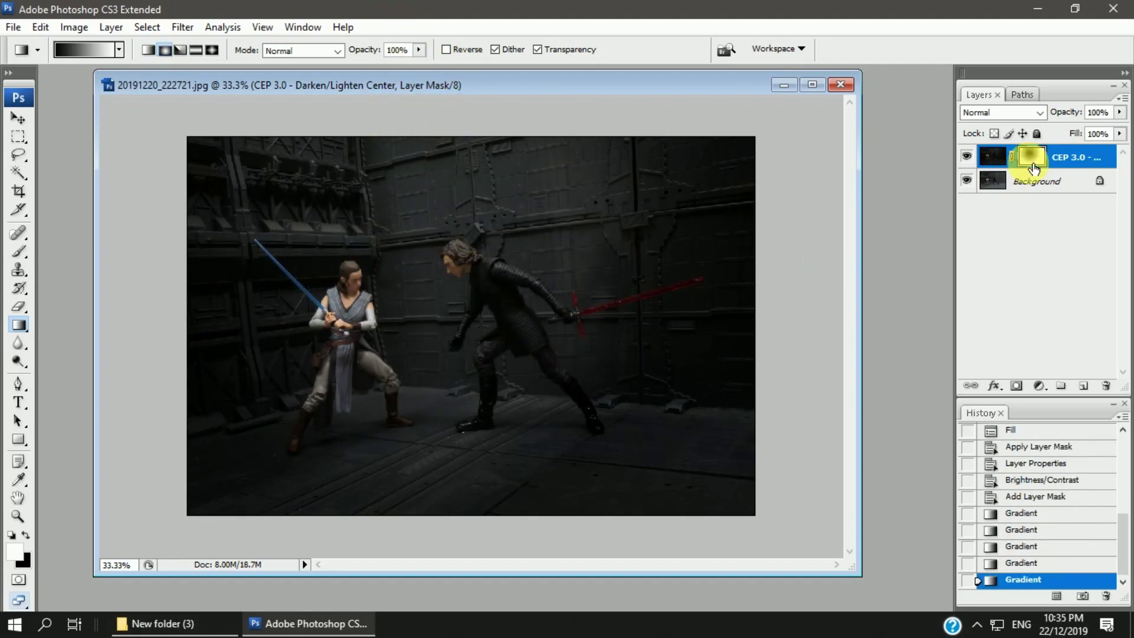
Paint the mask near the floor with a 401 px brush
{"action": "left_click", "coordinate": [25, 254]}
{"action": "left_click", "coordinate": [92, 47]}
{"action": "left_click", "coordinate": [254, 514]}
{"action": "left_click", "coordinate": [512, 500]}
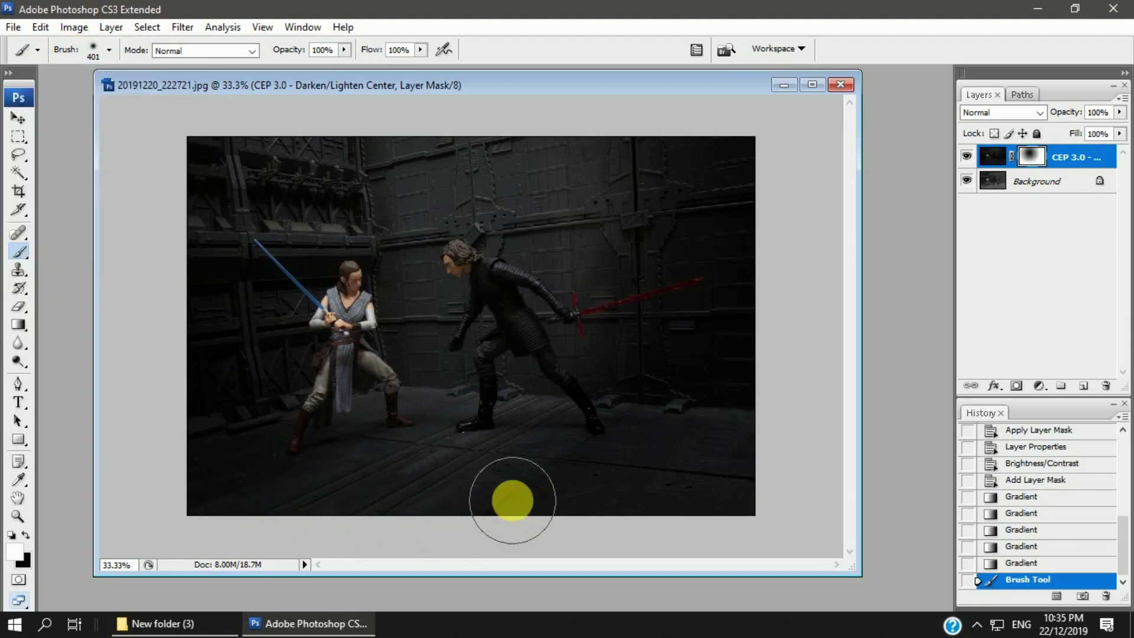
{"action": "left_click", "coordinate": [404, 514]}
{"action": "left_click", "coordinate": [589, 494]}
Flatten the image and duplicate the Background layer
{"action": "left_click", "coordinate": [19, 118]}
{"action": "left_click", "coordinate": [1120, 98]}
{"action": "left_click", "coordinate": [1040, 408]}
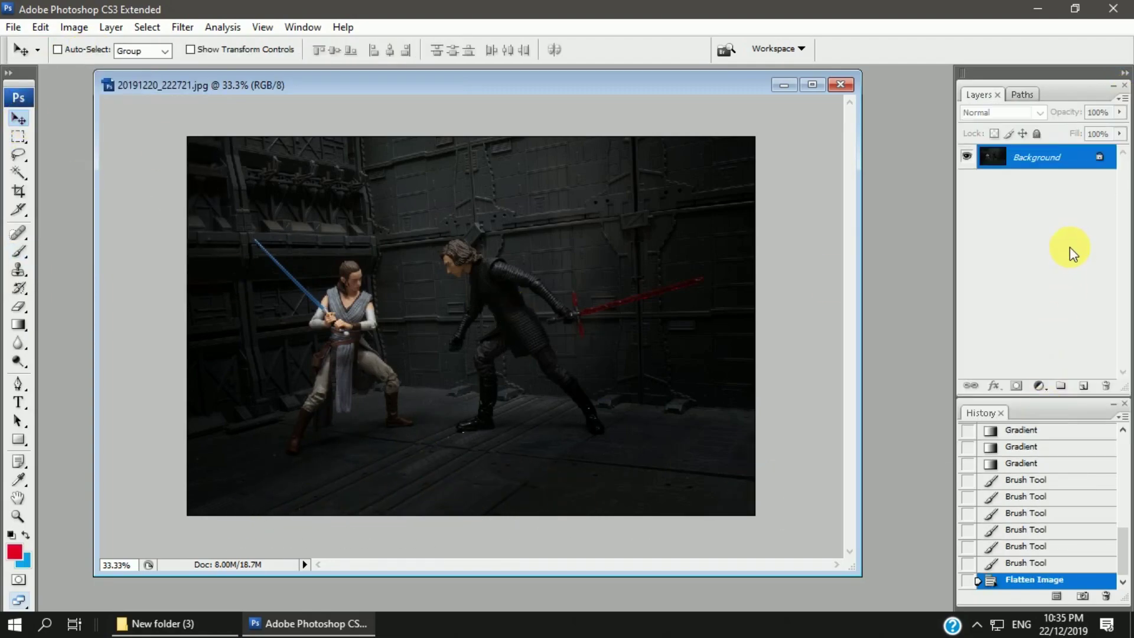
{"action": "left_click_drag", "start_coordinate": [1051, 157], "coordinate": [1083, 386]}
Run Topaz Adjust on the background copy and choose the Detailed preset
{"action": "left_click", "coordinate": [178, 27]}
{"action": "left_click", "coordinate": [478, 293]}
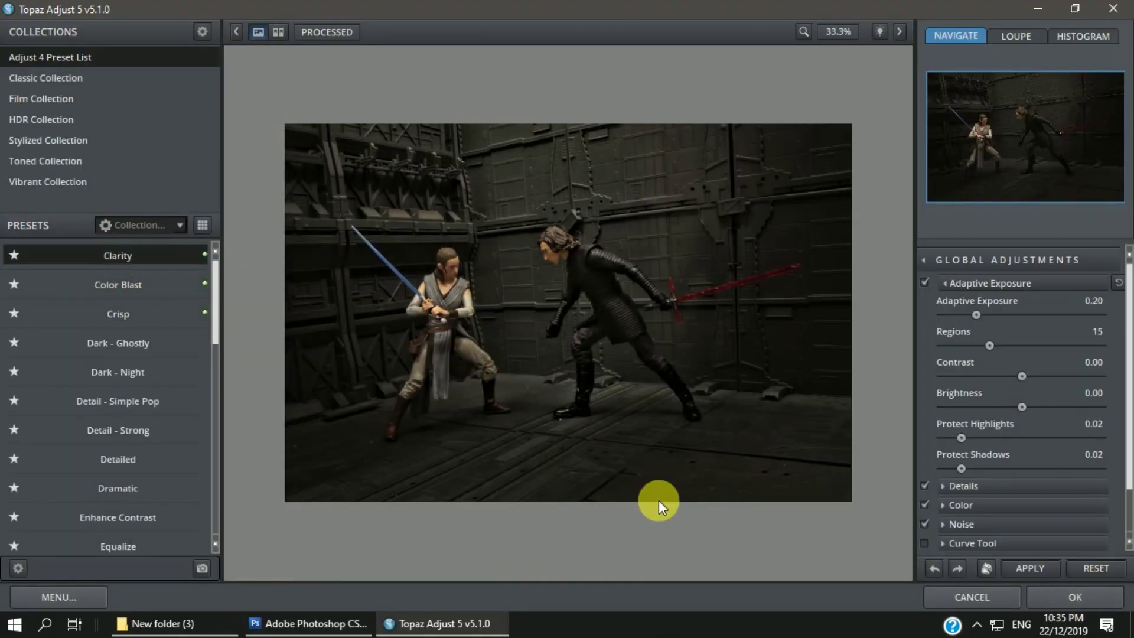
{"action": "left_click", "coordinate": [142, 431]}
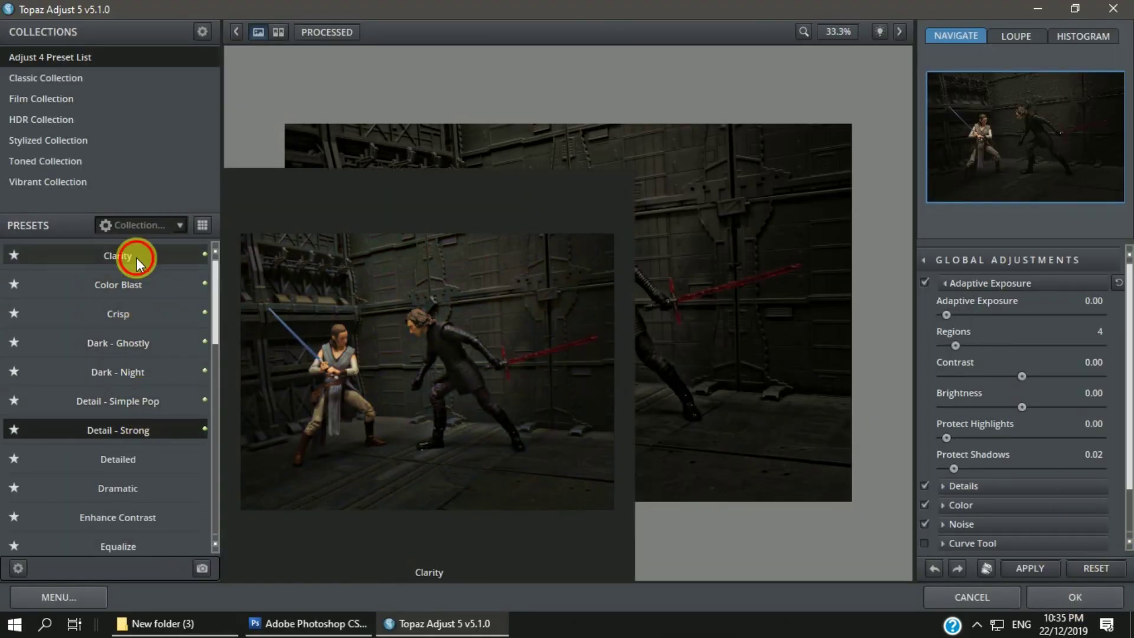
{"action": "left_click", "coordinate": [136, 258]}
{"action": "left_click", "coordinate": [143, 458]}
Apply Topaz Adjust, give the copy a black-filled mask, and zoom to 100%
{"action": "left_click", "coordinate": [1059, 598]}
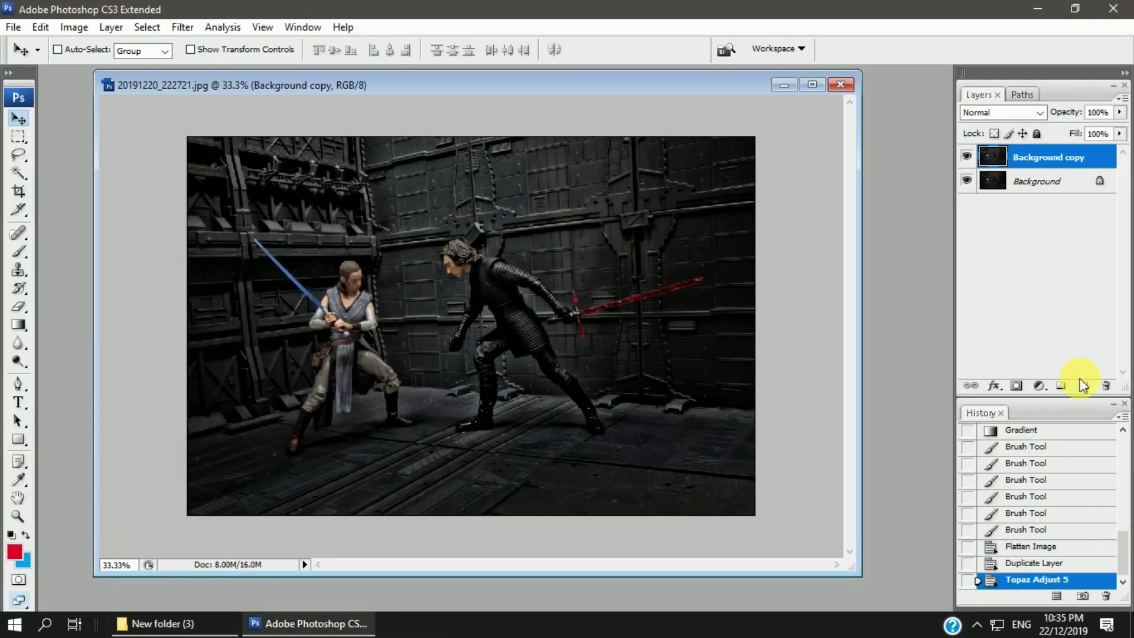
{"action": "left_click", "coordinate": [1016, 386]}
{"action": "key", "text": "ctrl+BackSpace"}
{"action": "key", "text": "ctrl+alt+0"}
{"action": "key", "text": "b"}
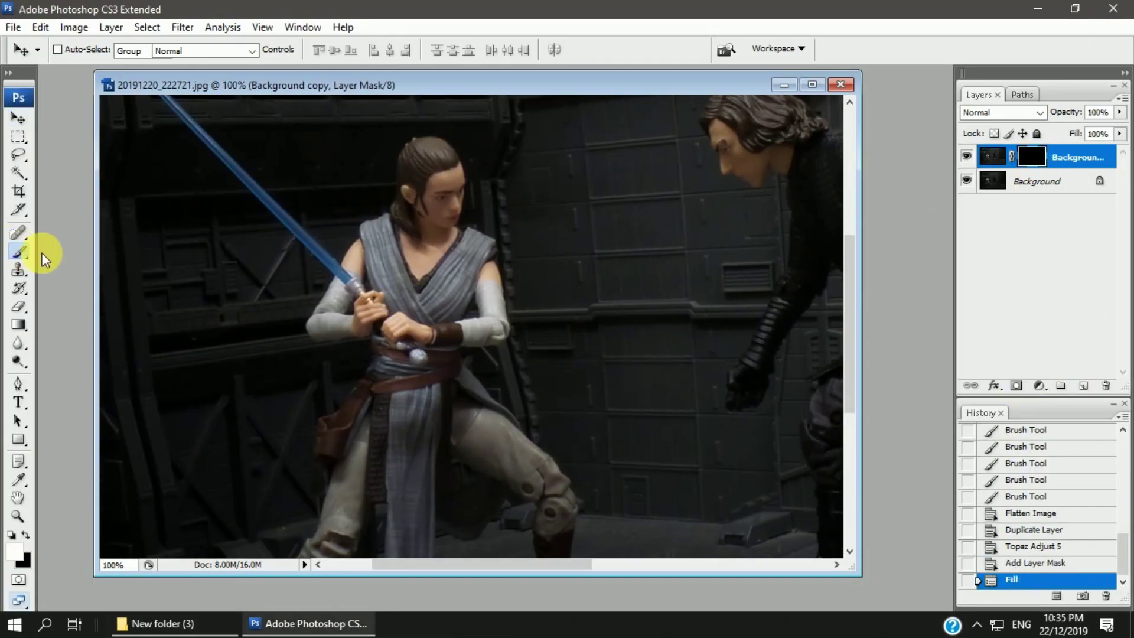
Paint white on the mask over Rey, shrinking the brush to 37 px
{"action": "left_click", "coordinate": [109, 51]}
{"action": "mouse_move", "coordinate": [384, 199]}
{"action": "left_mouse_down"}
{"action": "mouse_move", "coordinate": [494, 248]}
{"action": "mouse_move", "coordinate": [451, 283]}
{"action": "mouse_move", "coordinate": [463, 331]}
{"action": "left_mouse_up"}
{"action": "scroll", "coordinate": [381, 336], "scroll_direction": "down", "scroll_amount": 2}
{"action": "left_click_drag", "start_coordinate": [381, 336], "coordinate": [484, 367]}
{"action": "scroll", "coordinate": [421, 366], "scroll_direction": "down", "scroll_amount": 2}
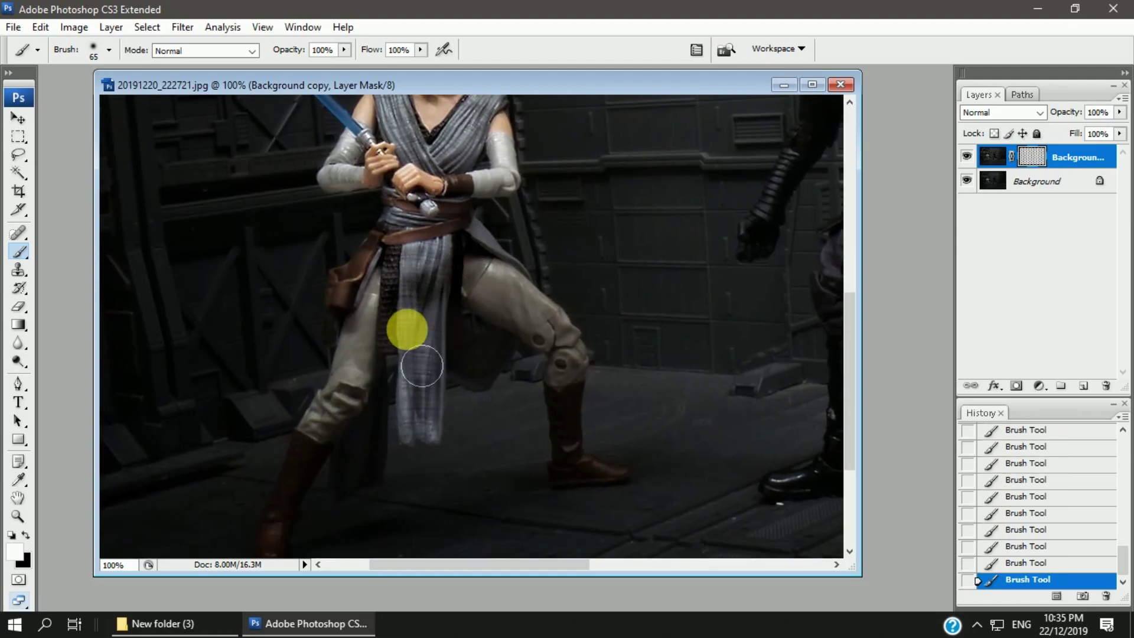
{"action": "left_click", "coordinate": [109, 50]}
{"action": "left_click_drag", "start_coordinate": [76, 93], "coordinate": [65, 93]}
{"action": "key", "text": "Return"}
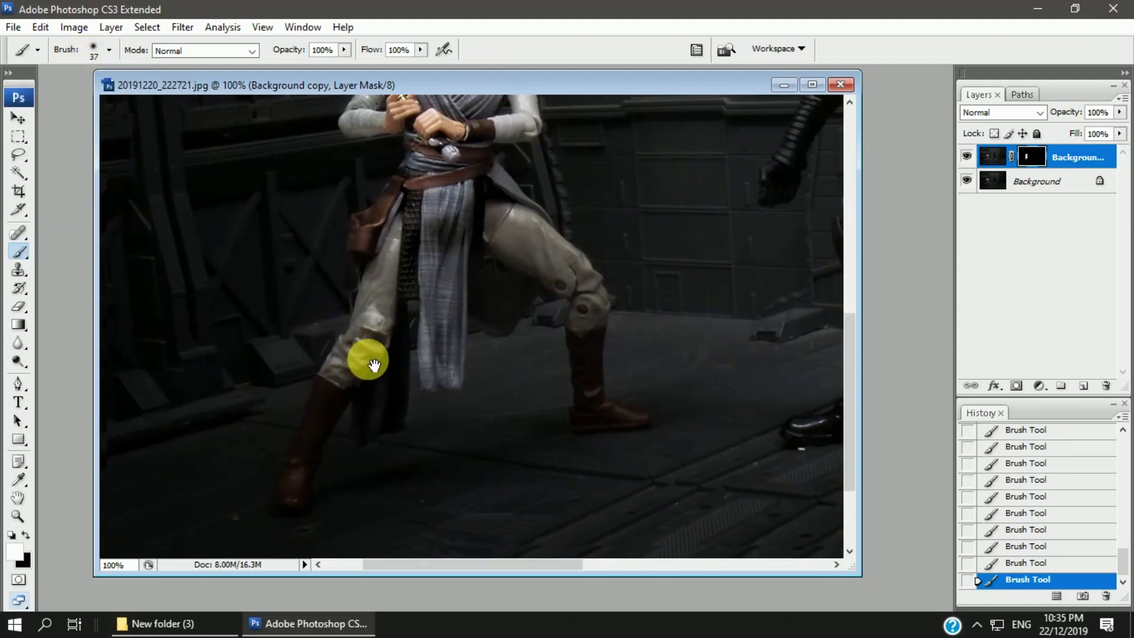
Refine the mask around Rey's legs, alternating black and white paint
{"action": "scroll", "coordinate": [370, 354], "scroll_direction": "down", "scroll_amount": 2}
{"action": "scroll", "coordinate": [399, 386], "scroll_direction": "up", "scroll_amount": 2}
{"action": "scroll", "coordinate": [538, 345], "scroll_direction": "right", "scroll_amount": 2}
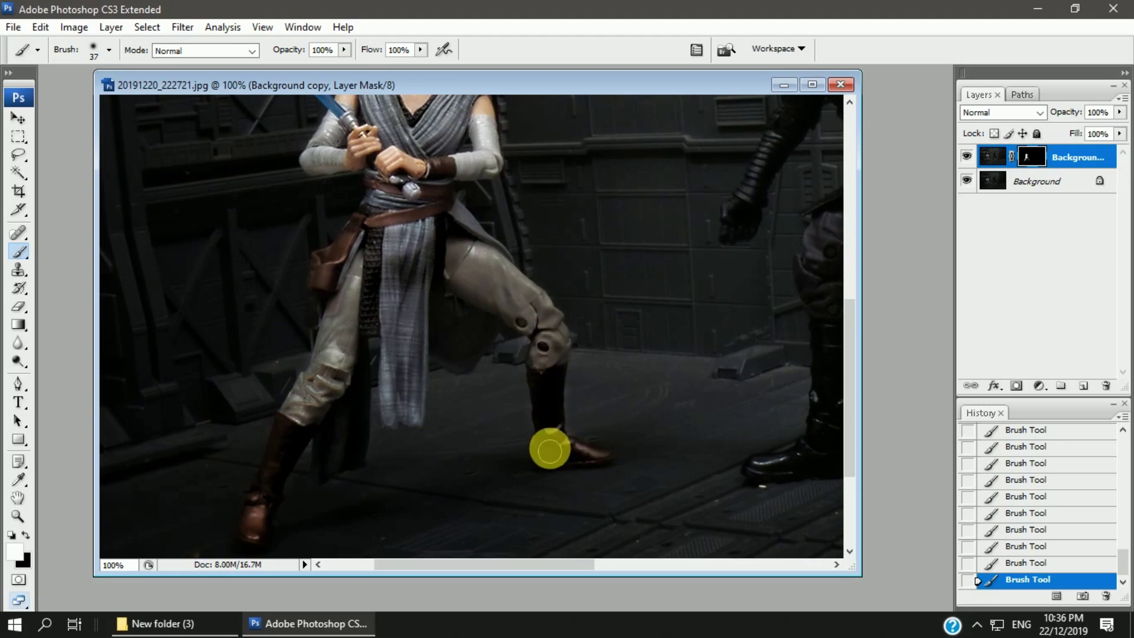
{"action": "left_click_drag", "start_coordinate": [559, 332], "coordinate": [524, 343]}
{"action": "key", "text": "x"}
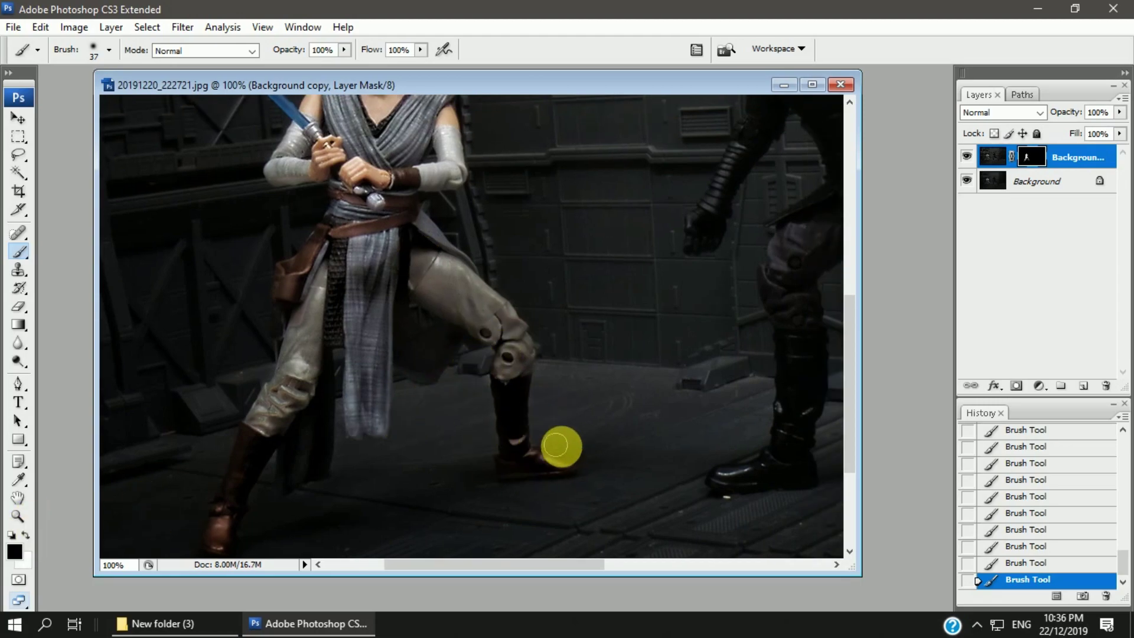
{"action": "scroll", "coordinate": [561, 446], "scroll_direction": "up", "scroll_amount": 3}
{"action": "scroll", "coordinate": [561, 446], "scroll_direction": "right", "scroll_amount": 2}
{"action": "key", "text": "x"}
{"action": "scroll", "coordinate": [437, 208], "scroll_direction": "right", "scroll_amount": 2}
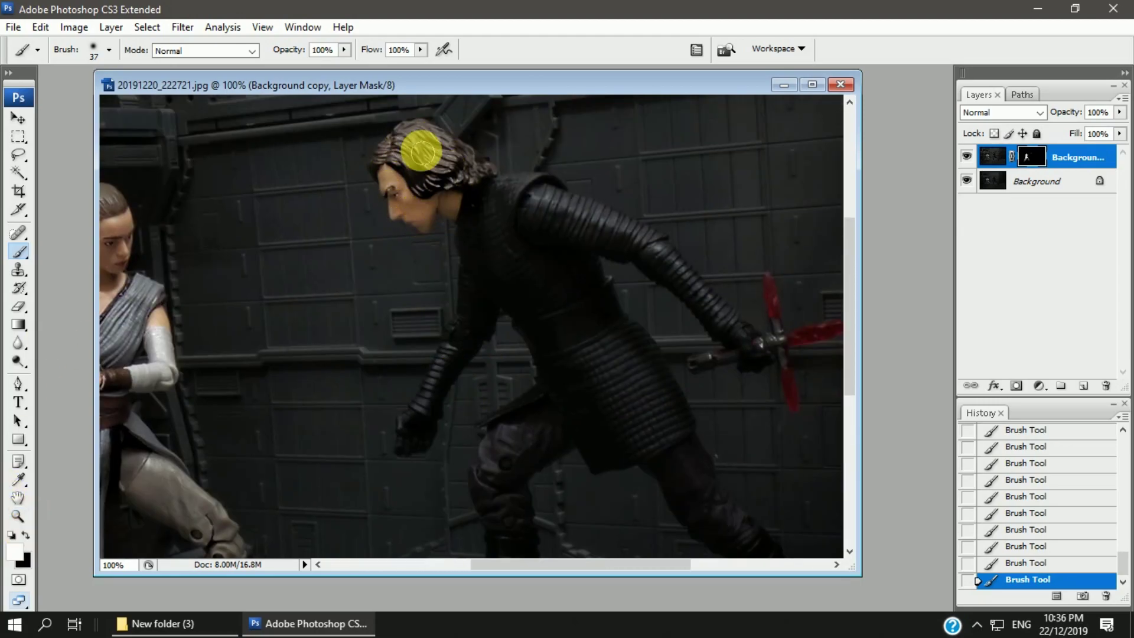
{"action": "left_click_drag", "start_coordinate": [551, 204], "coordinate": [510, 244]}
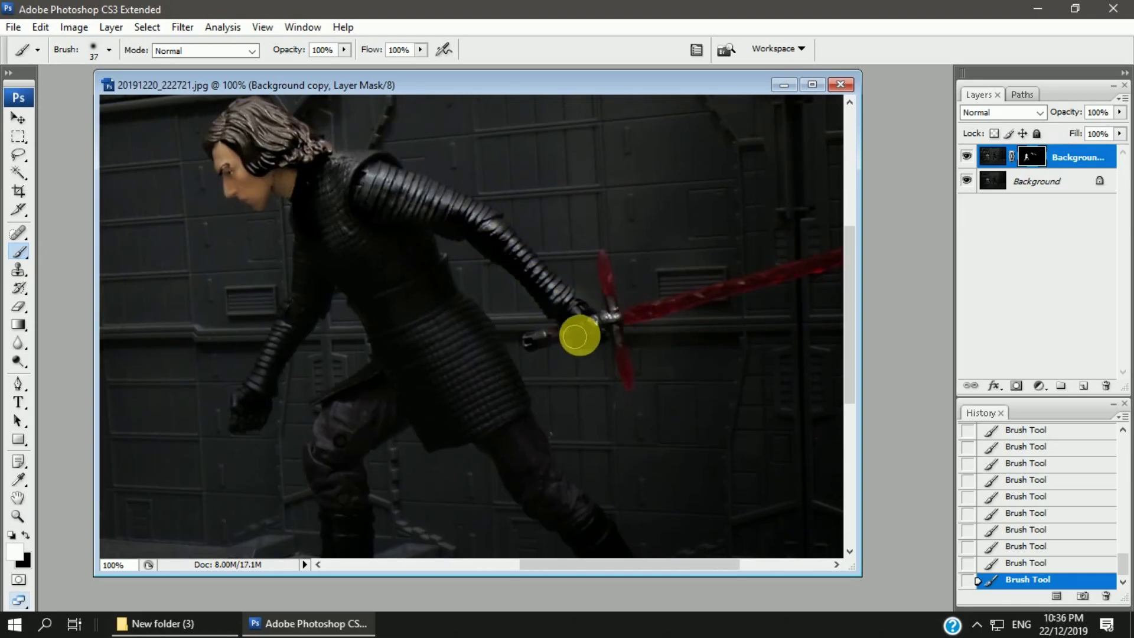
Reveal detail on Kylo Ren's torso and legs with a 66 px brush
{"action": "left_click", "coordinate": [98, 58]}
{"action": "left_click_drag", "start_coordinate": [47, 101], "coordinate": [54, 101]}
{"action": "left_click", "coordinate": [275, 348]}
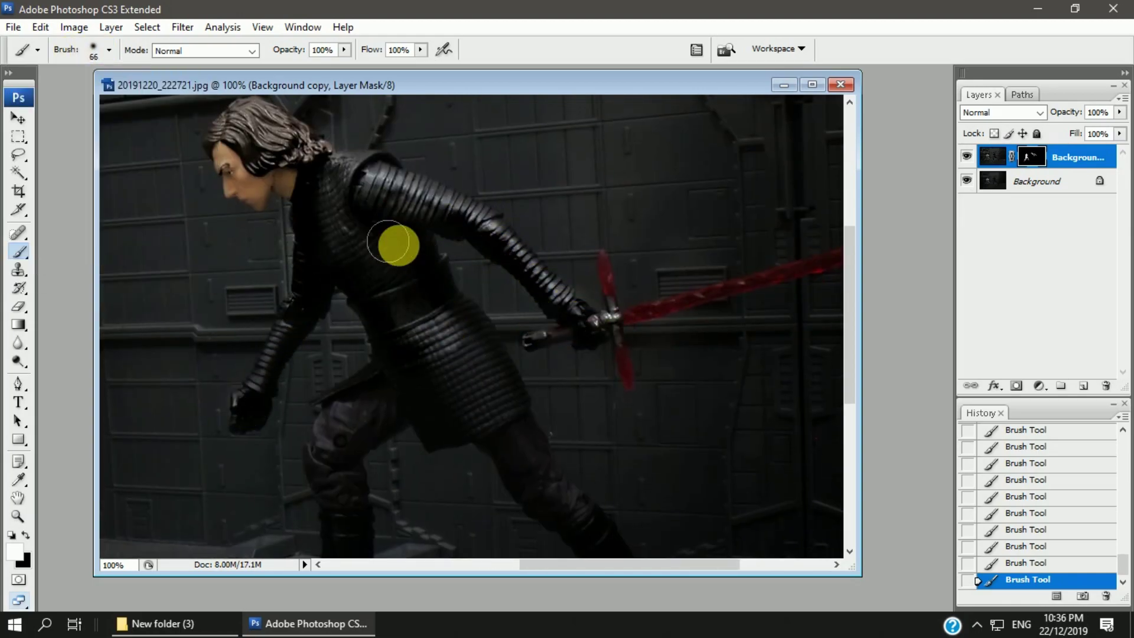
{"action": "scroll", "coordinate": [386, 307], "scroll_direction": "down", "scroll_amount": 4}
{"action": "scroll", "coordinate": [375, 407], "scroll_direction": "down", "scroll_amount": 1}
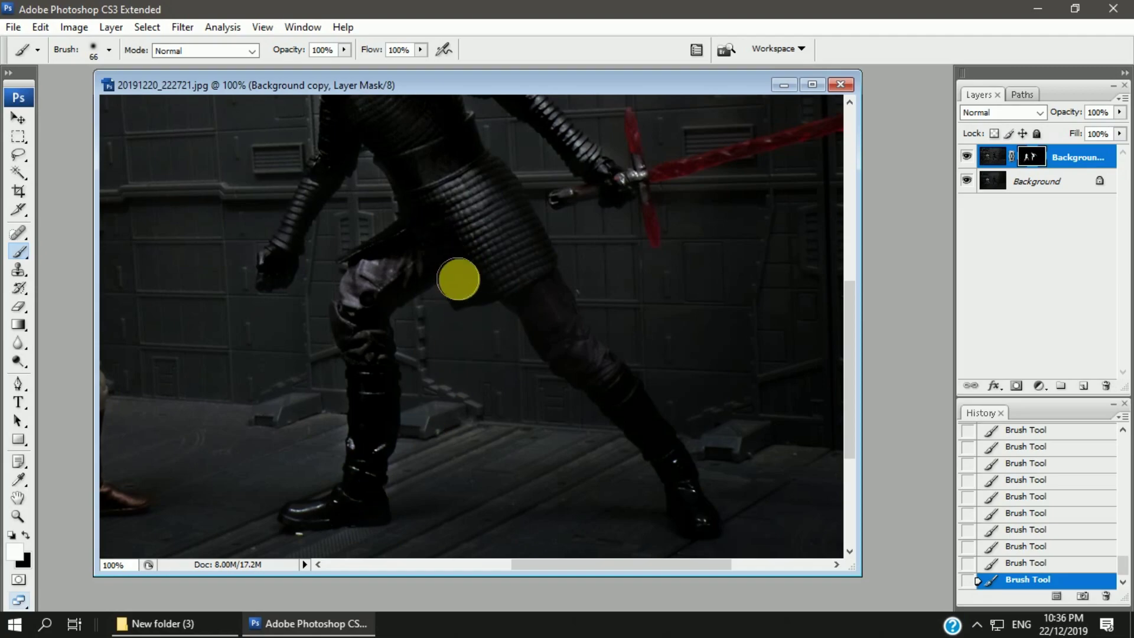
{"action": "scroll", "coordinate": [541, 325], "scroll_direction": "down", "scroll_amount": 2}
{"action": "left_click", "coordinate": [540, 324]}
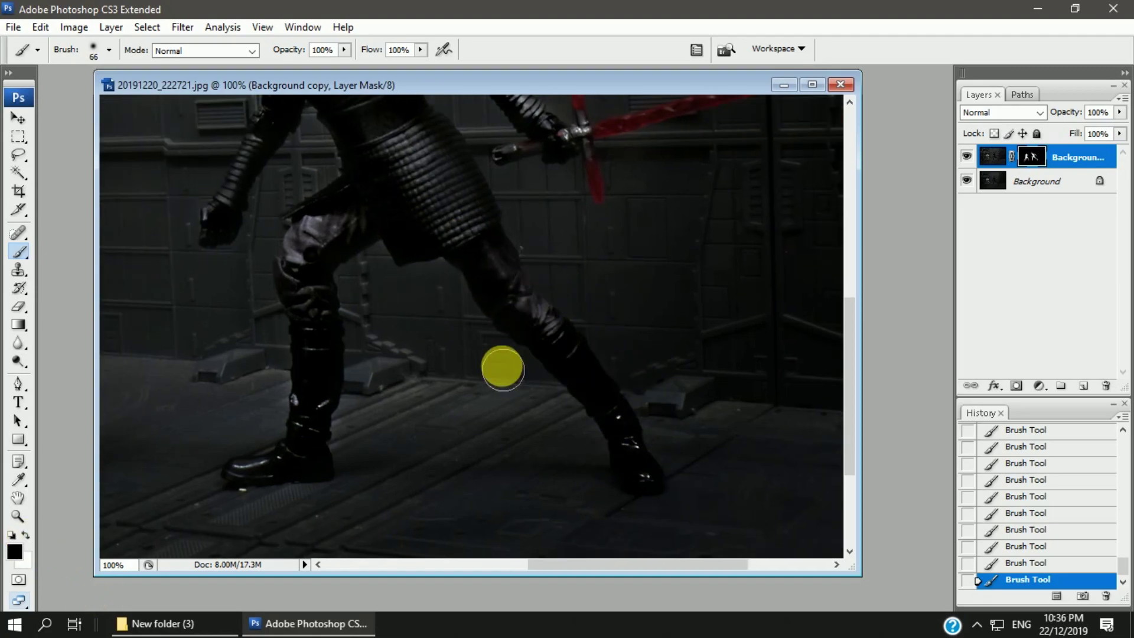
{"action": "key", "text": "ctrl+0"}
Flatten the image and bring the lightsaber photo into the workspace
{"action": "key", "text": "v"}
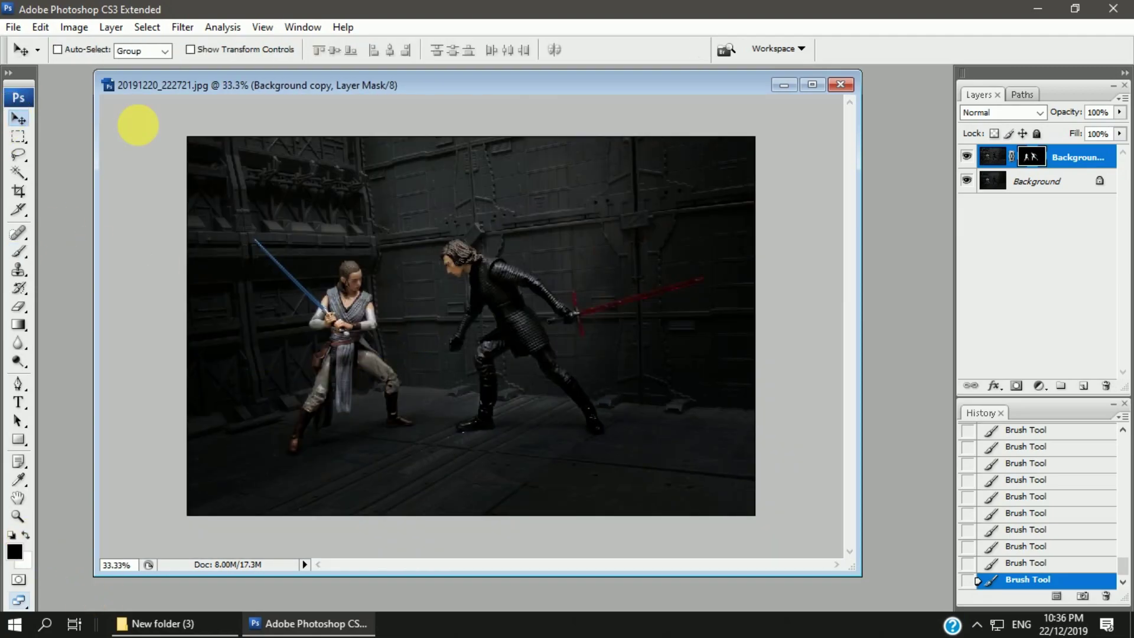
{"action": "left_click", "coordinate": [1120, 98]}
{"action": "left_click", "coordinate": [974, 453]}
{"action": "mouse_move", "coordinate": [546, 95]}
{"action": "left_mouse_down"}
{"action": "mouse_move", "coordinate": [530, 93]}
{"action": "mouse_move", "coordinate": [517, 272]}
{"action": "left_mouse_up"}
Set the lightsaber layer to Lighten with brightness -86 and contrast +100
{"action": "key", "text": "alt+Tab"}
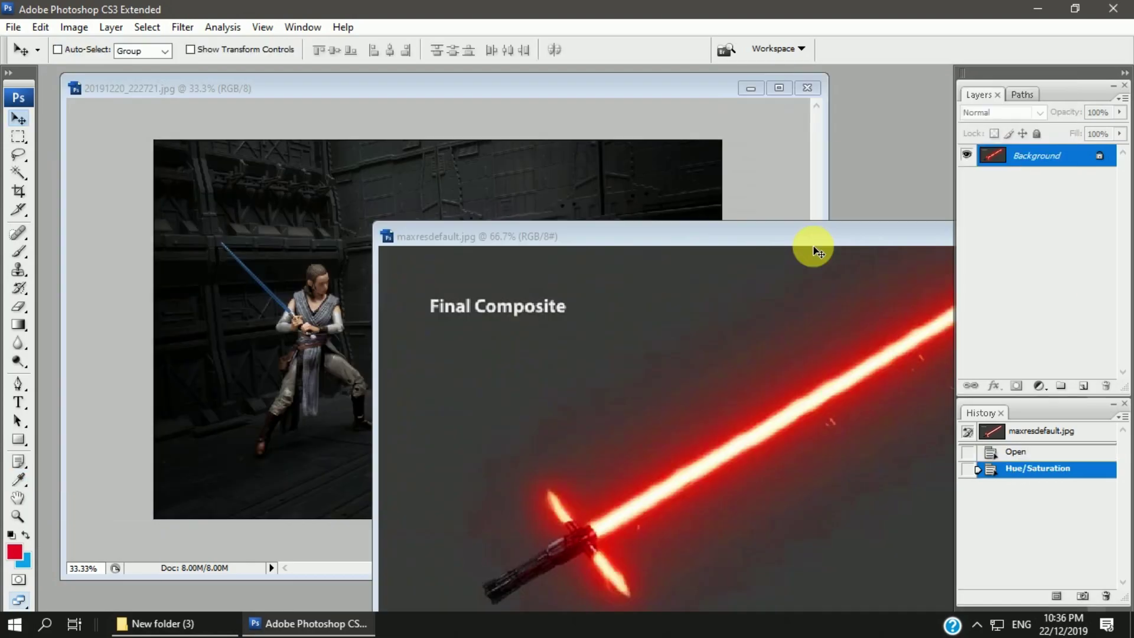
{"action": "key", "text": "Down"}
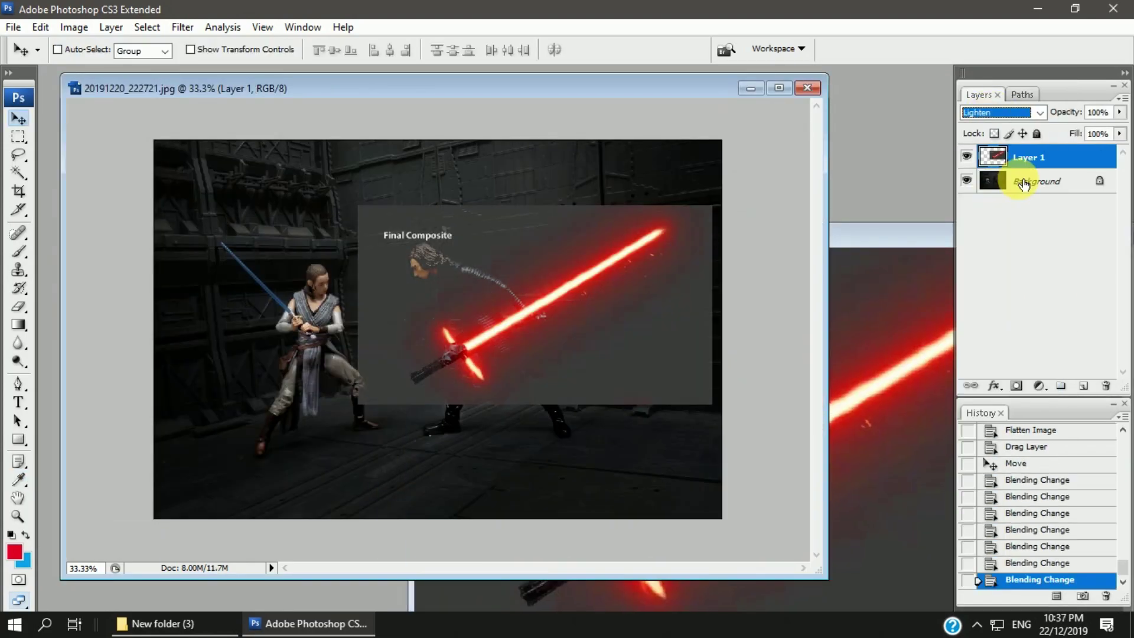
{"action": "left_click", "coordinate": [74, 27]}
{"action": "left_click", "coordinate": [342, 160]}
{"action": "left_click_drag", "start_coordinate": [735, 157], "coordinate": [708, 157]}
{"action": "left_click_drag", "start_coordinate": [735, 197], "coordinate": [828, 203]}
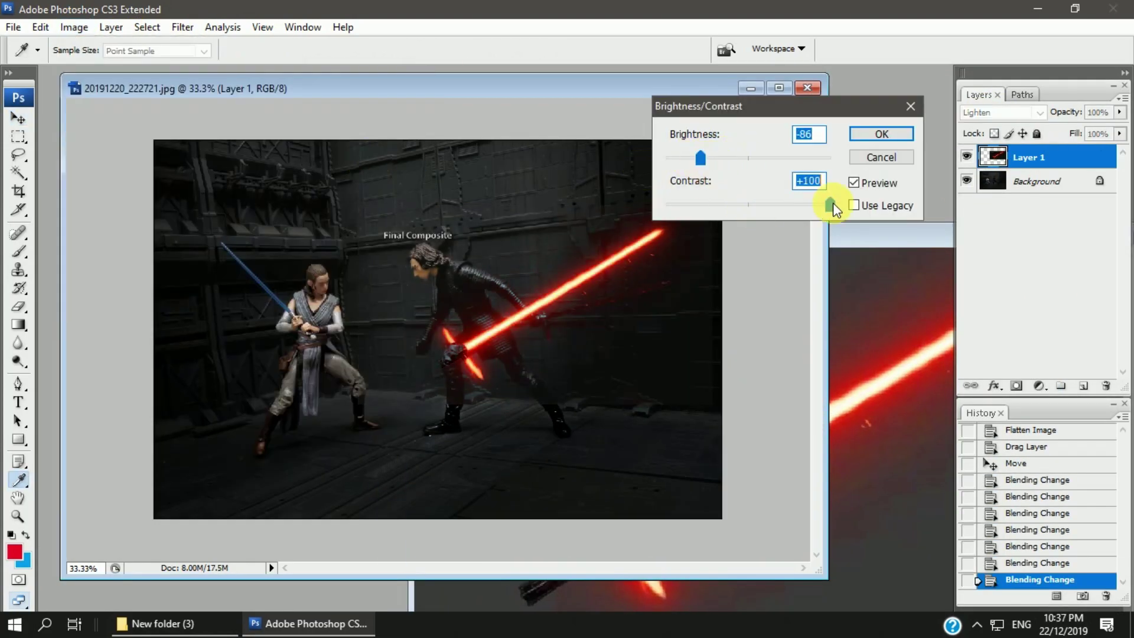
{"action": "left_click", "coordinate": [878, 131]}
Rotate the lightsaber layer at full size to line up with Kylo's blade
{"action": "key", "text": "ctrl+t"}
{"action": "left_click_drag", "start_coordinate": [712, 206], "coordinate": [685, 257]}
{"action": "mouse_move", "coordinate": [703, 203]}
{"action": "left_mouse_down"}
{"action": "mouse_move", "coordinate": [701, 246]}
{"action": "mouse_move", "coordinate": [688, 223]}
{"action": "left_mouse_up"}
{"action": "key", "text": "Escape"}
{"action": "key", "text": "ctrl+t"}
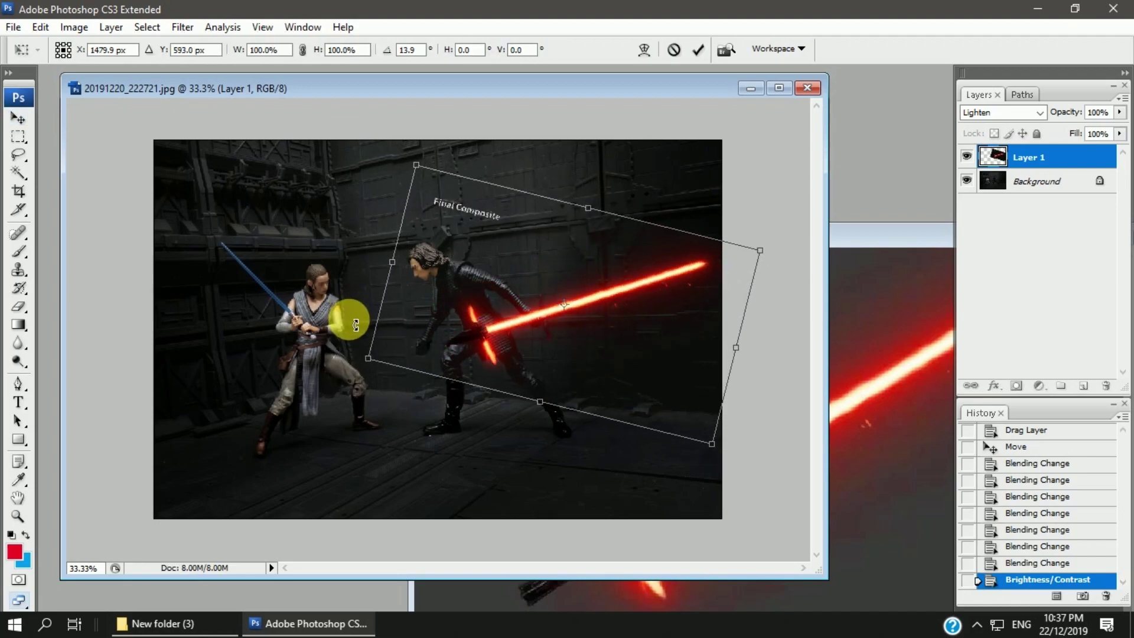
{"action": "key", "text": "Return"}
Mask the red saber layer to hide the caption text and source hilt
{"action": "key", "text": "Down"}
{"action": "left_click", "coordinate": [1015, 385]}
{"action": "key", "text": "b"}
{"action": "left_click_drag", "start_coordinate": [436, 205], "coordinate": [466, 211]}
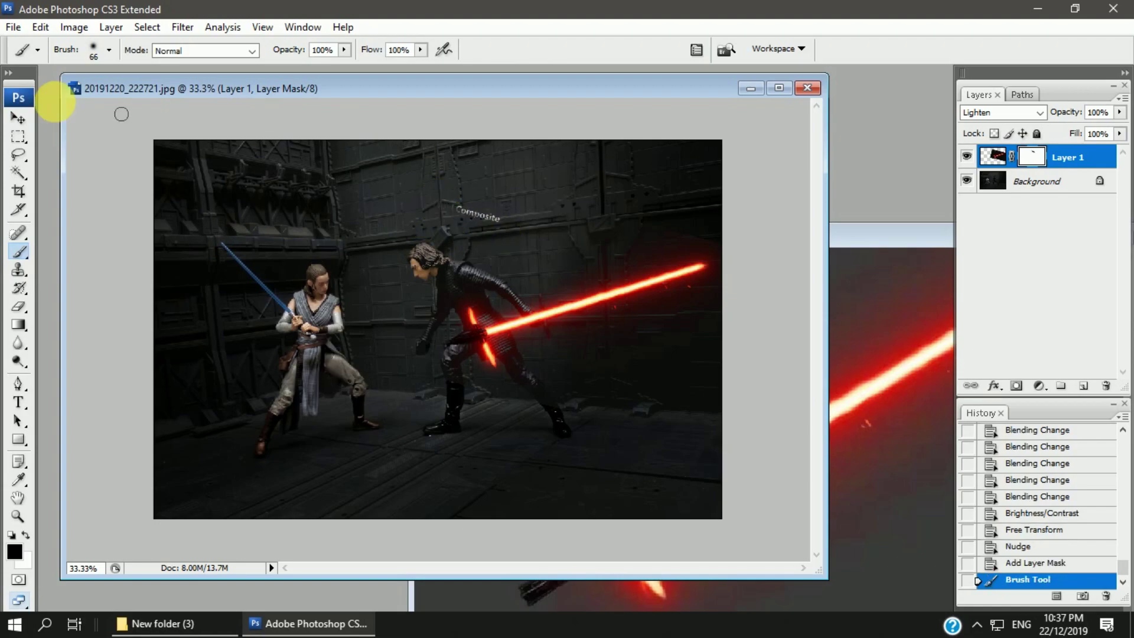
{"action": "left_click", "coordinate": [110, 50]}
{"action": "left_click", "coordinate": [452, 195]}
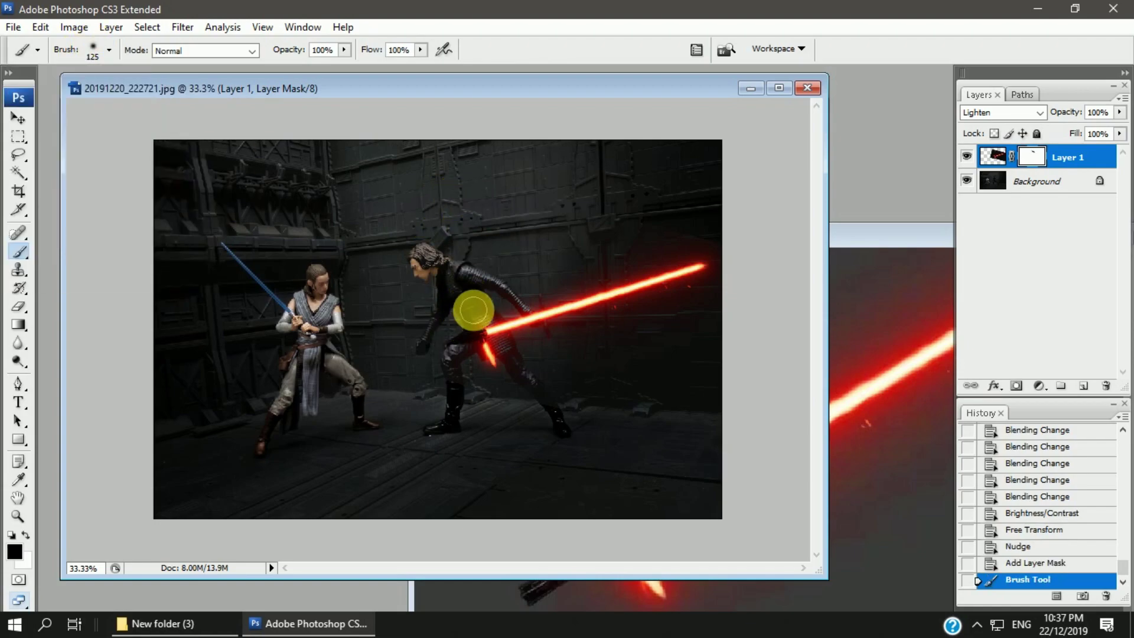
{"action": "left_click_drag", "start_coordinate": [797, 378], "coordinate": [514, 266]}
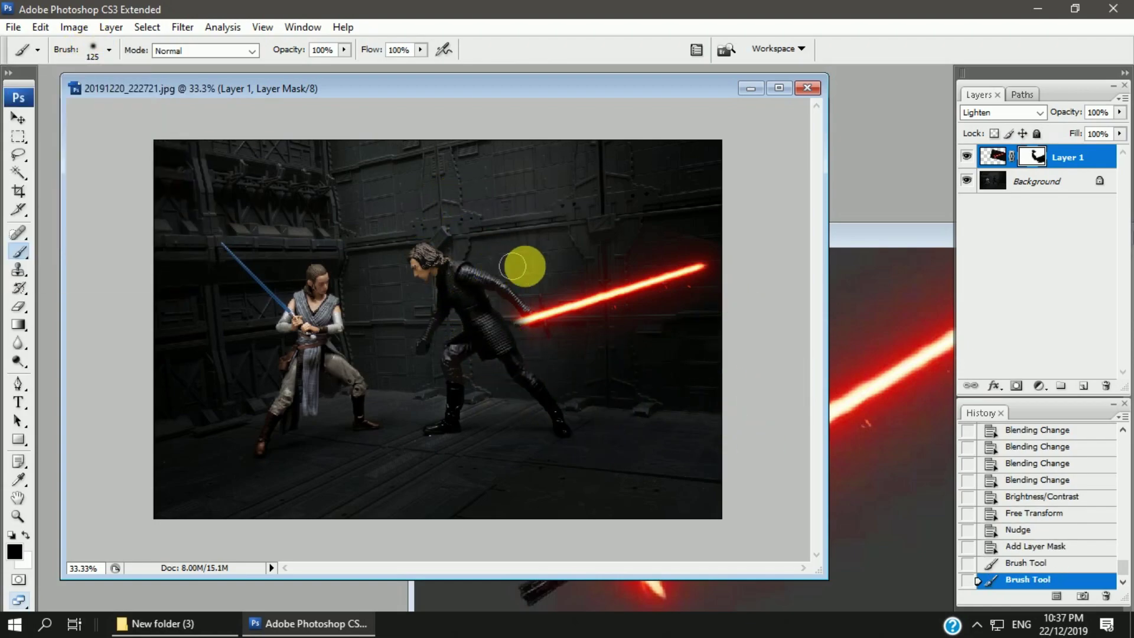
Zoom in and refine the saber mask around Kylo's hand
{"action": "key", "text": "ctrl+plus"}
{"action": "key", "text": "ctrl+plus"}
{"action": "left_click_drag", "start_coordinate": [625, 256], "coordinate": [617, 301]}
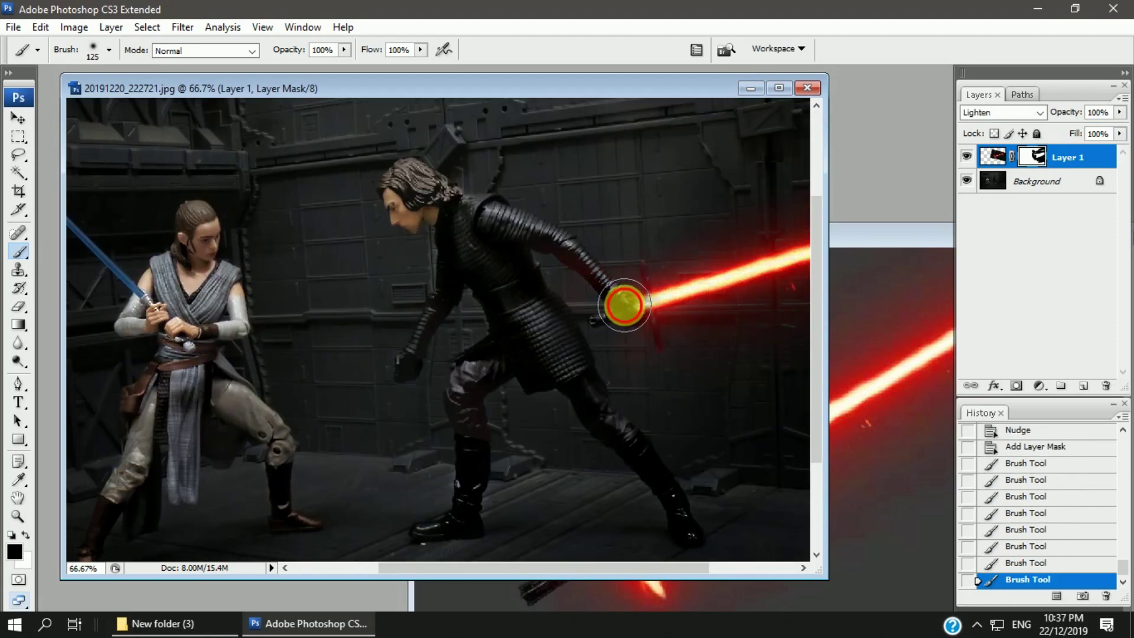
{"action": "left_click", "coordinate": [109, 51]}
{"action": "left_click", "coordinate": [644, 316]}
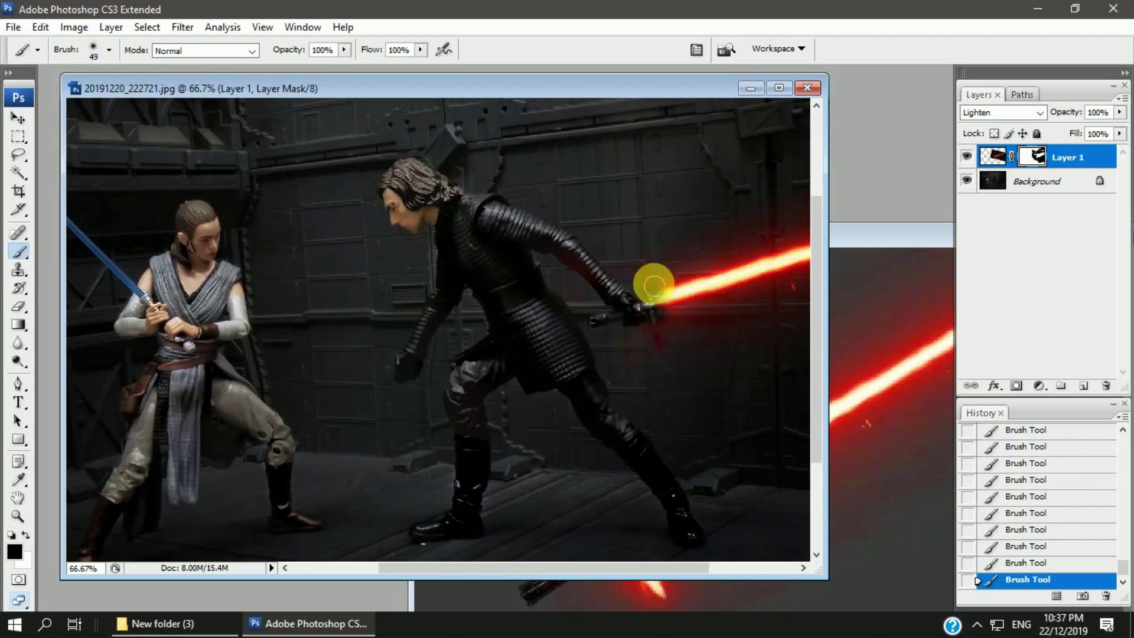
{"action": "scroll", "coordinate": [652, 334], "scroll_direction": "right", "scroll_amount": 3}
{"action": "left_click", "coordinate": [92, 52]}
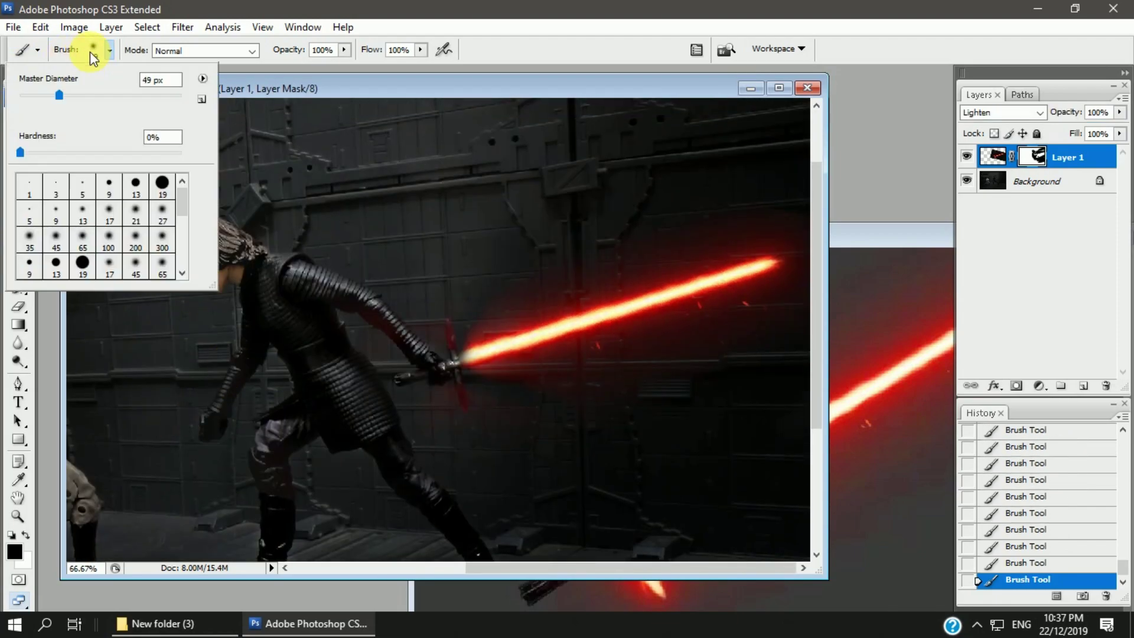
{"action": "left_click", "coordinate": [467, 282]}
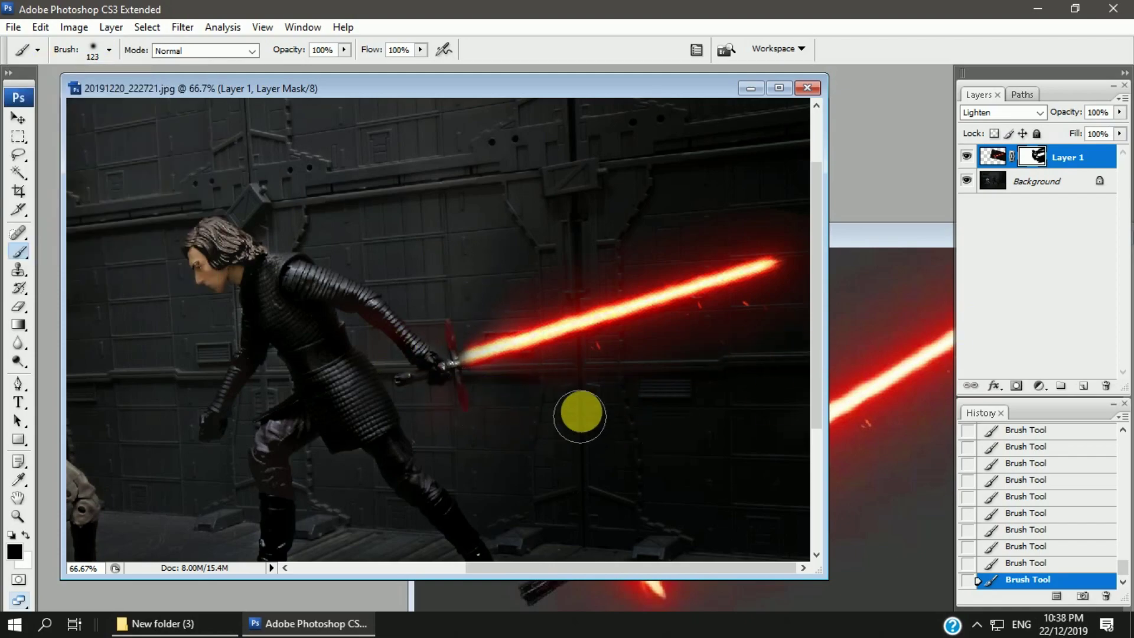
Unlink the mask and shrink the red saber layer to 85%
{"action": "key", "text": "v"}
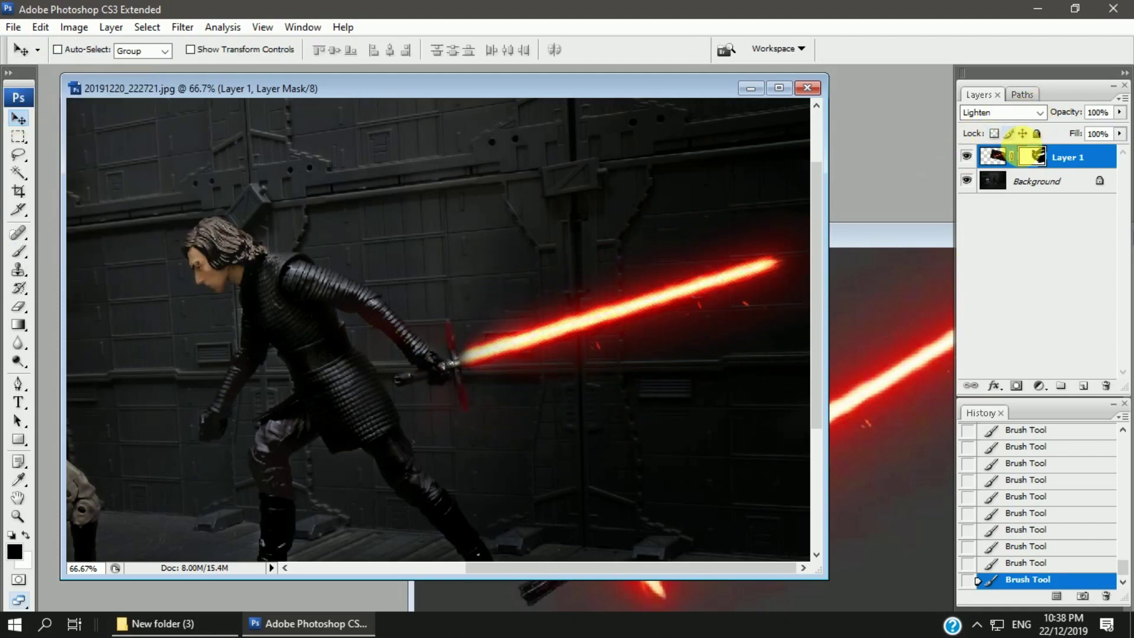
{"action": "left_click", "coordinate": [1011, 157]}
{"action": "left_click", "coordinate": [992, 156]}
{"action": "key", "text": "ctrl+t"}
{"action": "key", "text": "ctrl+minus"}
{"action": "left_click_drag", "start_coordinate": [277, 138], "coordinate": [327, 171]}
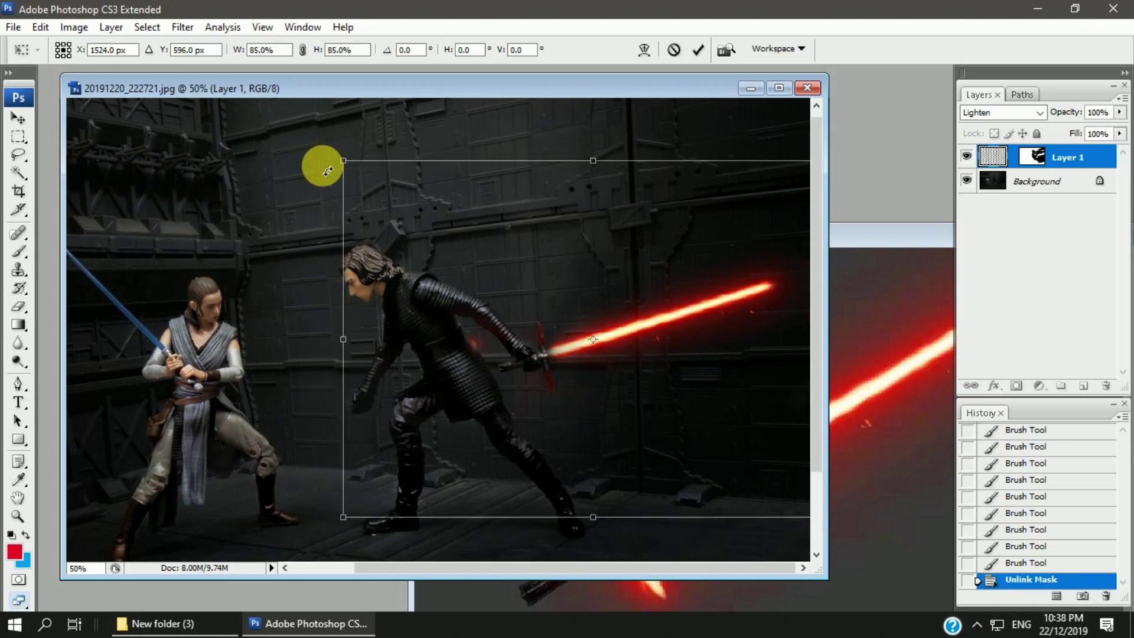
{"action": "key", "text": "Return"}
Return to the mask with a white 36 px brush to refine its edges
{"action": "left_click", "coordinate": [18, 251]}
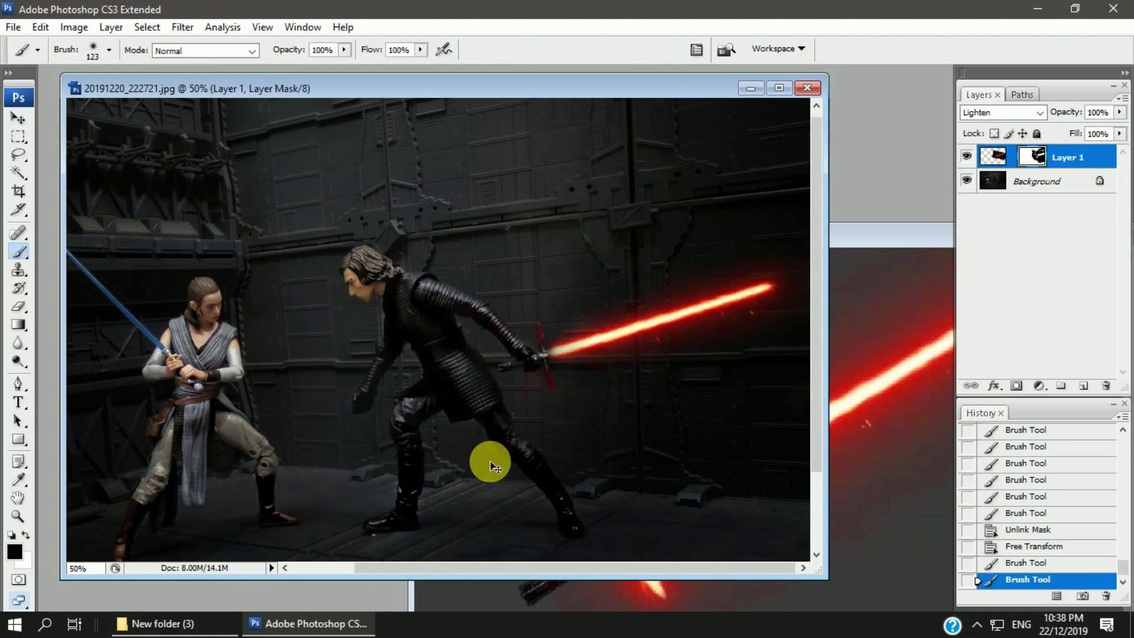
{"action": "key", "text": "ctrl+minus"}
{"action": "key", "text": "ctrl+alt+0"}
{"action": "key", "text": "x"}
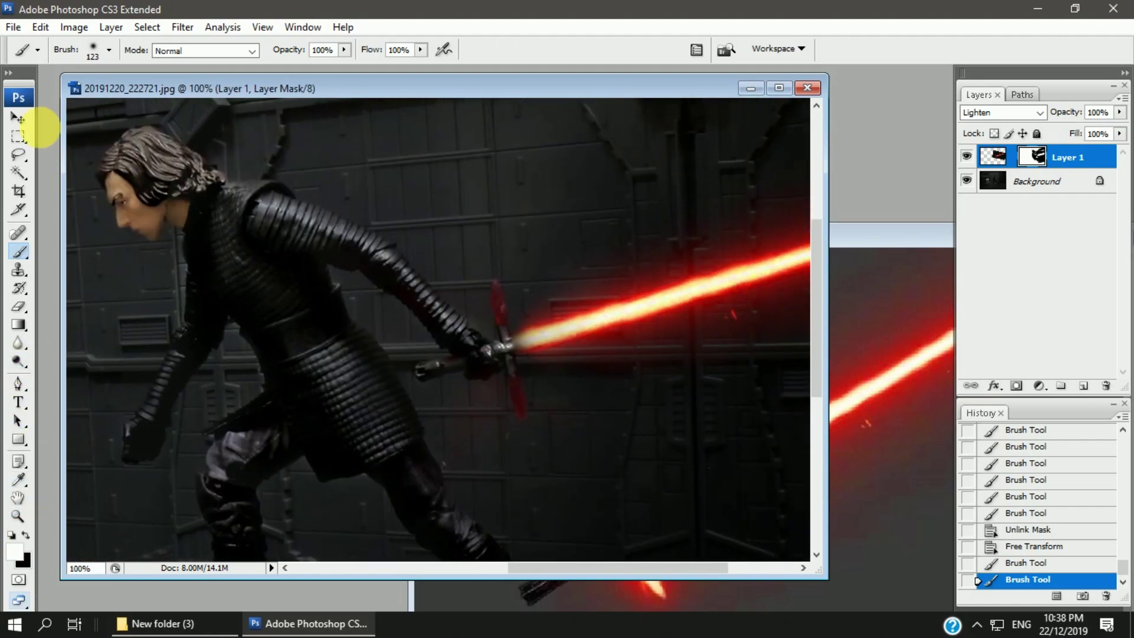
{"action": "left_click", "coordinate": [108, 49]}
{"action": "type", "text": "36"}
{"action": "left_click", "coordinate": [560, 370]}
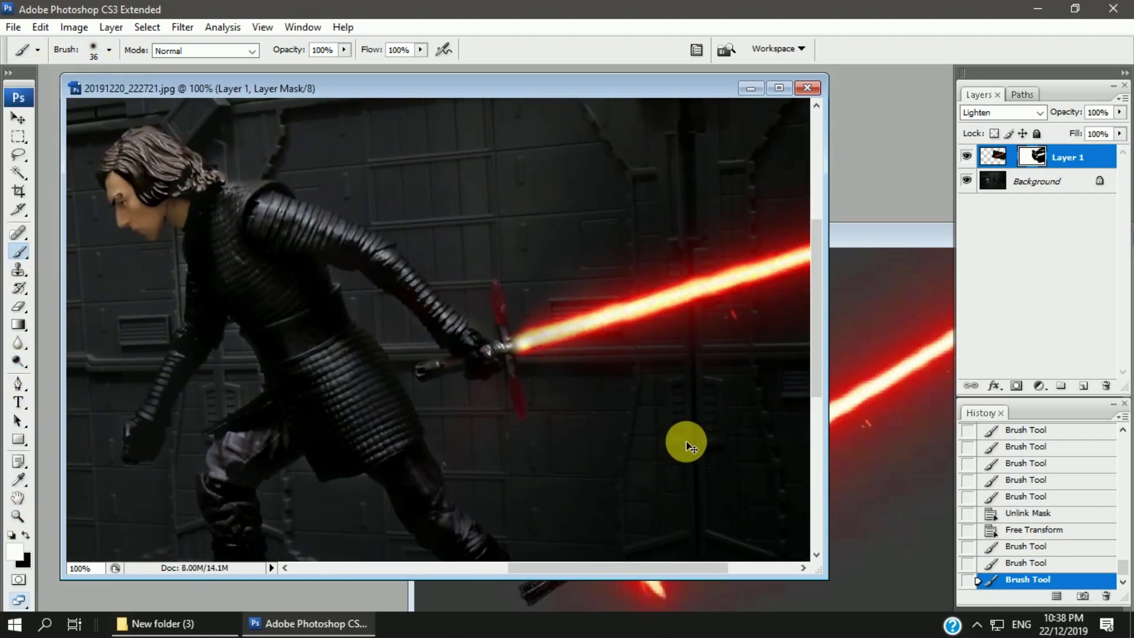
{"action": "key", "text": "ctrl+minus"}
{"action": "key", "text": "ctrl+minus"}
{"action": "key", "text": "ctrl+minus"}
{"action": "key", "text": "ctrl+plus"}
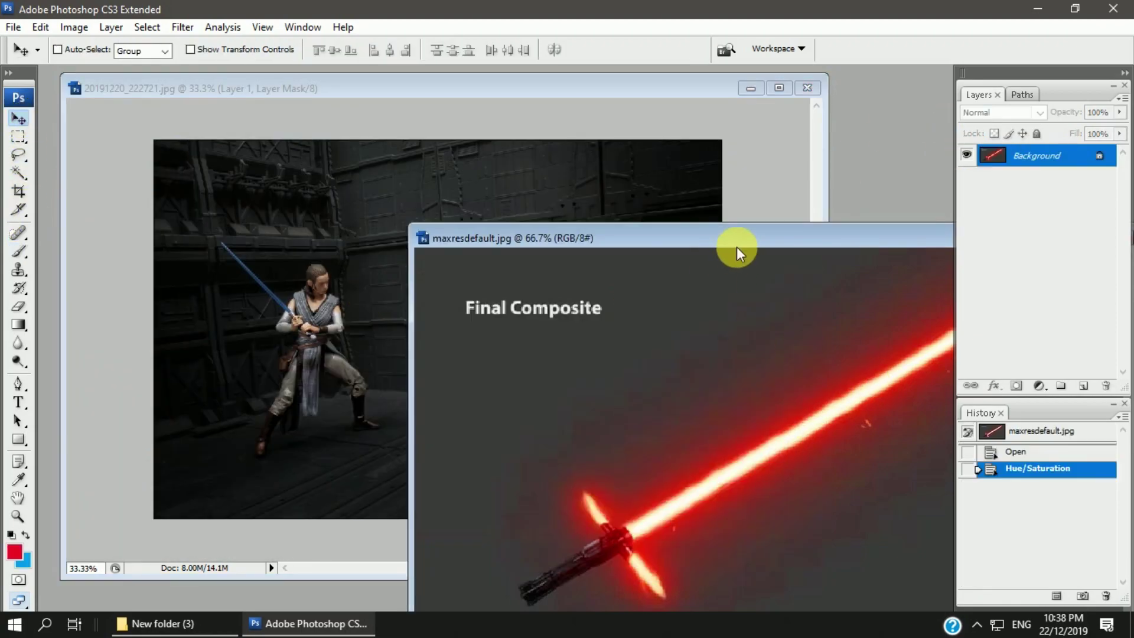
Copy the crossguard glow from the source saber photo onto a new layer
{"action": "left_click_drag", "start_coordinate": [738, 253], "coordinate": [577, 178]}
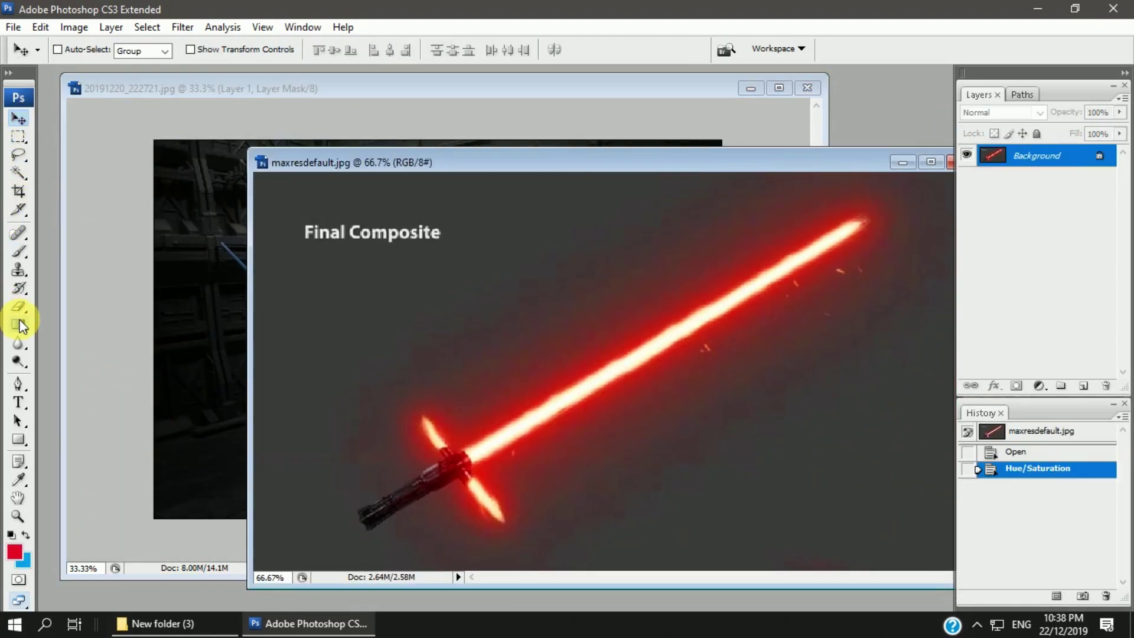
{"action": "left_click", "coordinate": [18, 136]}
{"action": "left_click_drag", "start_coordinate": [446, 459], "coordinate": [540, 549]}
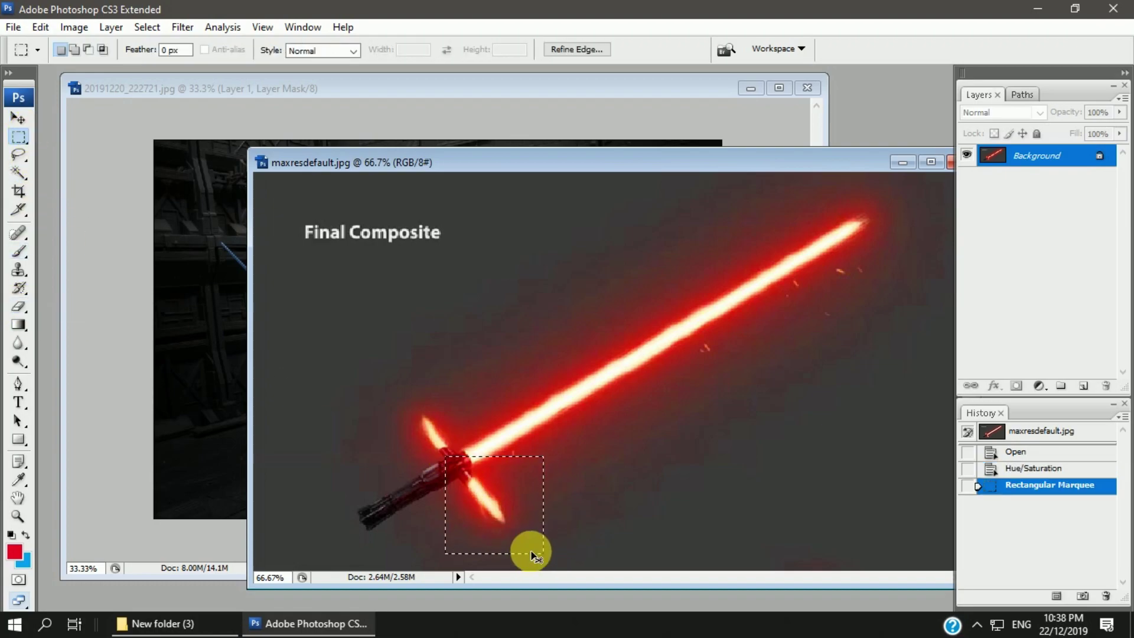
{"action": "key", "text": "ctrl+j"}
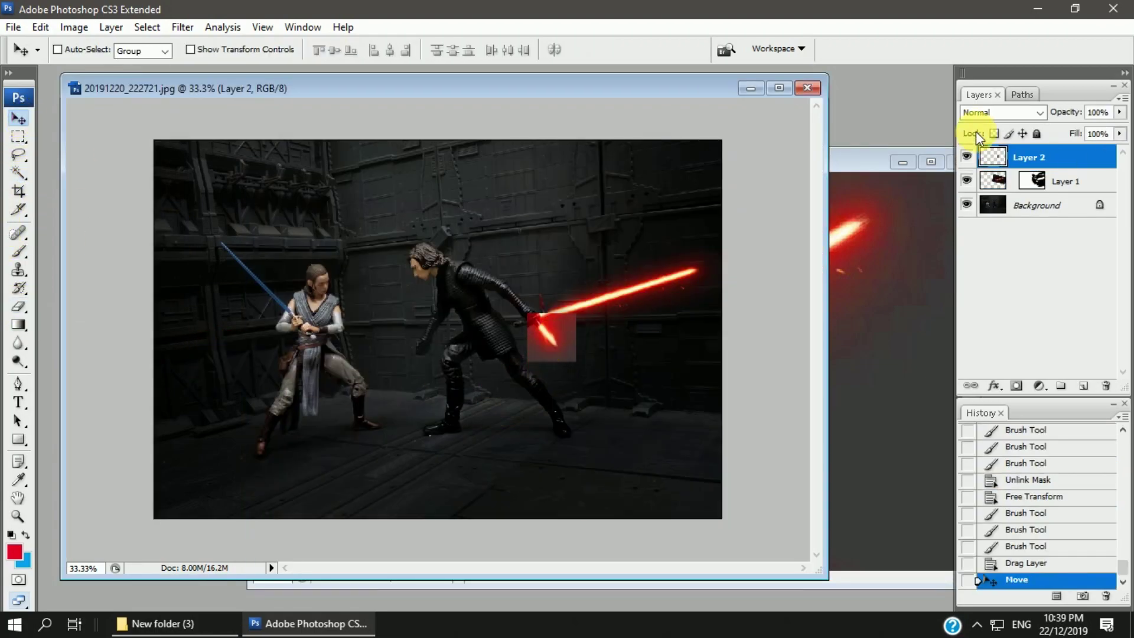
Set Layer 2 to Lighten, raise contrast to +95 and adjust its brightness
{"action": "left_click", "coordinate": [1001, 112]}
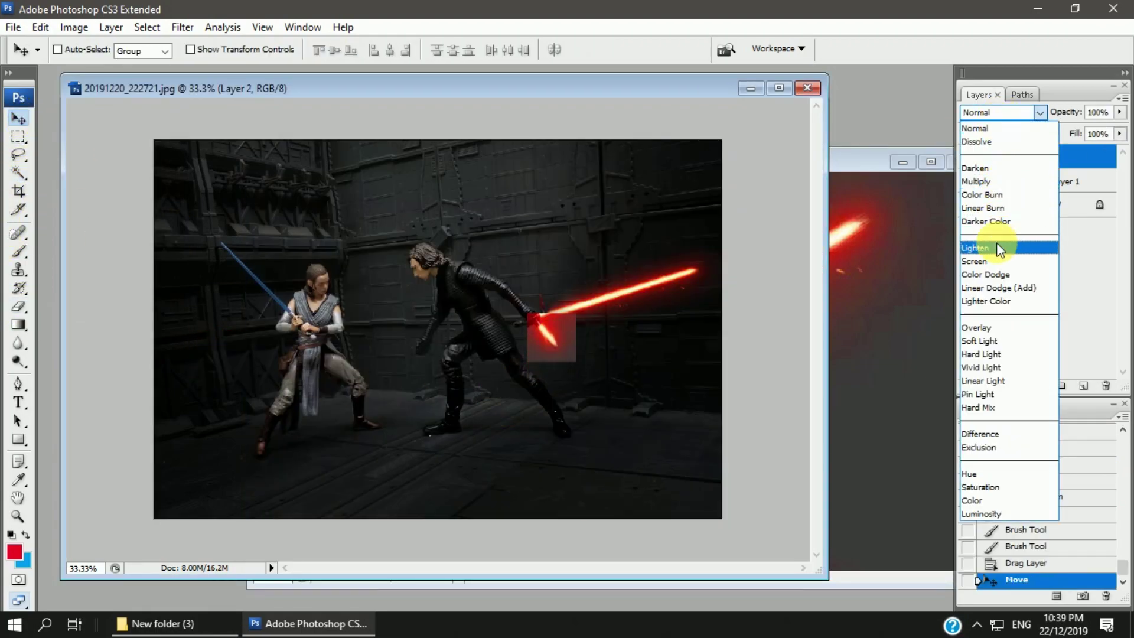
{"action": "left_click", "coordinate": [997, 245]}
{"action": "left_click", "coordinate": [73, 28]}
{"action": "left_click", "coordinate": [354, 147]}
{"action": "left_click_drag", "start_coordinate": [748, 204], "coordinate": [826, 204]}
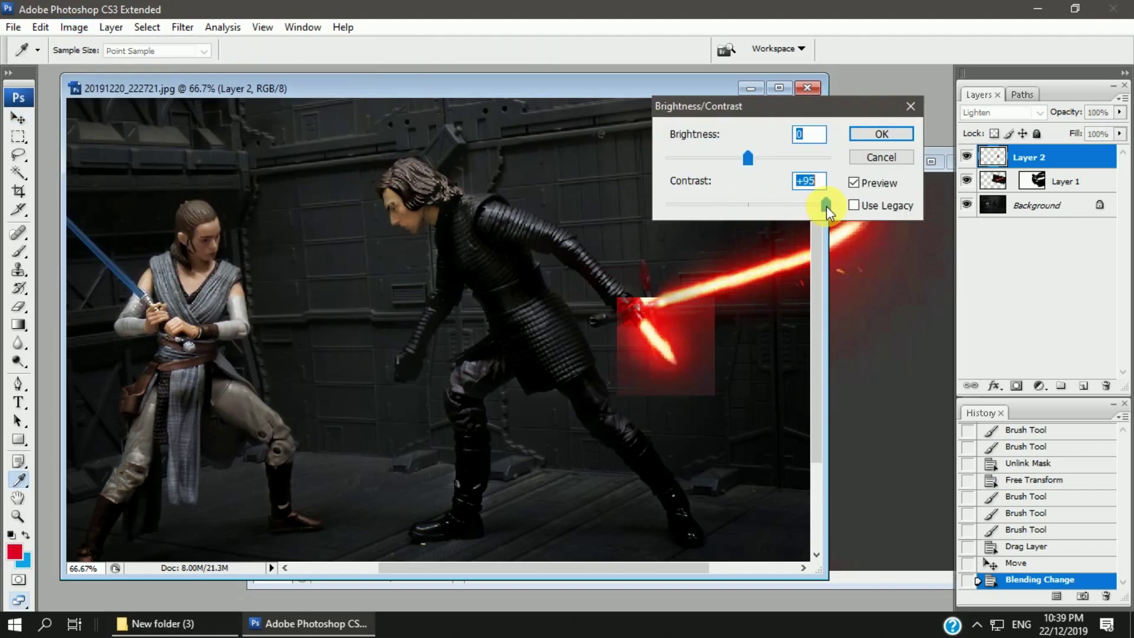
{"action": "left_click_drag", "start_coordinate": [748, 157], "coordinate": [685, 158]}
{"action": "key", "text": "Return"}
Rotate and position the crossguard glow onto Kylo's hilt
{"action": "key", "text": "v"}
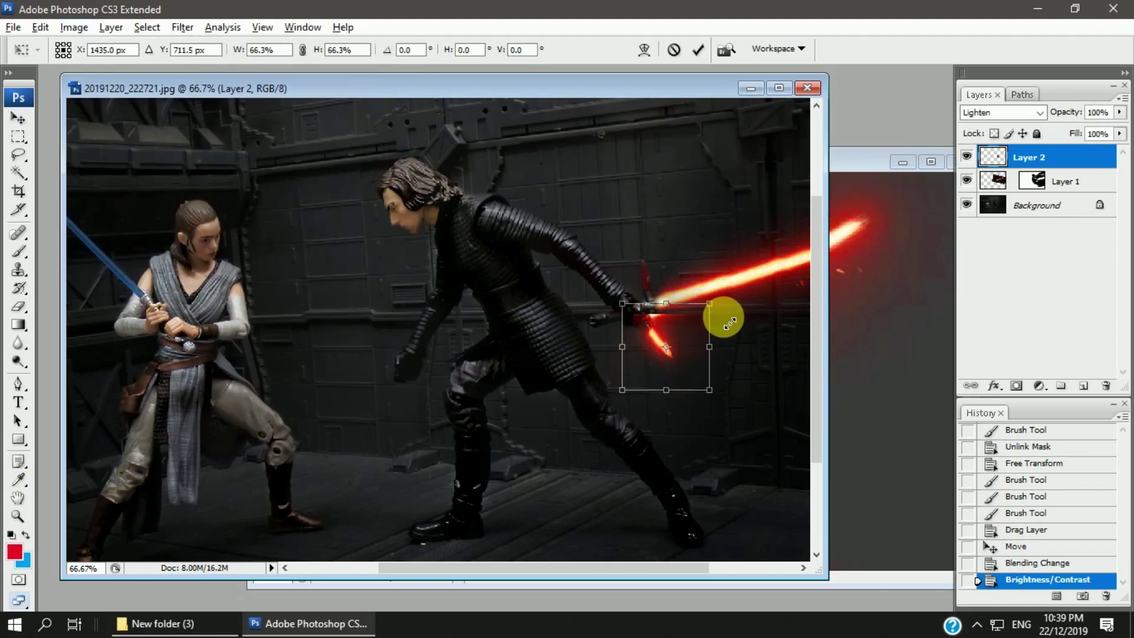
{"action": "left_click", "coordinate": [983, 114]}
{"action": "key", "text": "ctrl+t"}
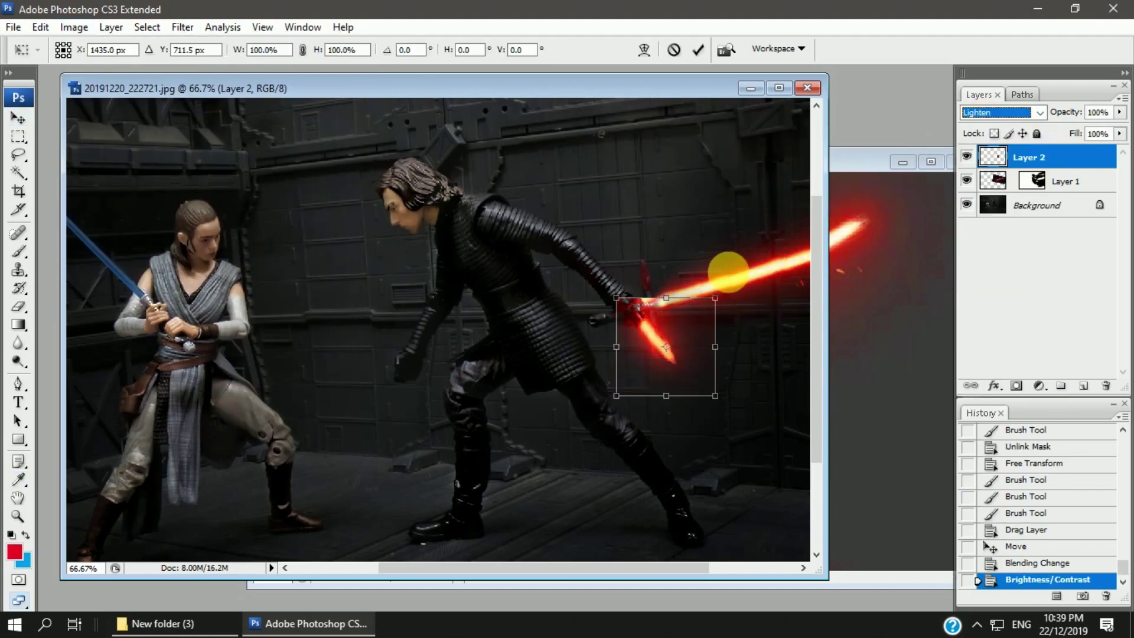
{"action": "mouse_move", "coordinate": [726, 270]}
{"action": "left_mouse_down"}
{"action": "mouse_move", "coordinate": [696, 336]}
{"action": "mouse_move", "coordinate": [746, 324]}
{"action": "left_mouse_up"}
{"action": "key", "text": "ctrl+plus"}
{"action": "key", "text": "ctrl+plus"}
{"action": "left_click_drag", "start_coordinate": [598, 349], "coordinate": [650, 303]}
Commit the crossguard placement and erase the red patch beside the hilt
{"action": "key", "text": "Return"}
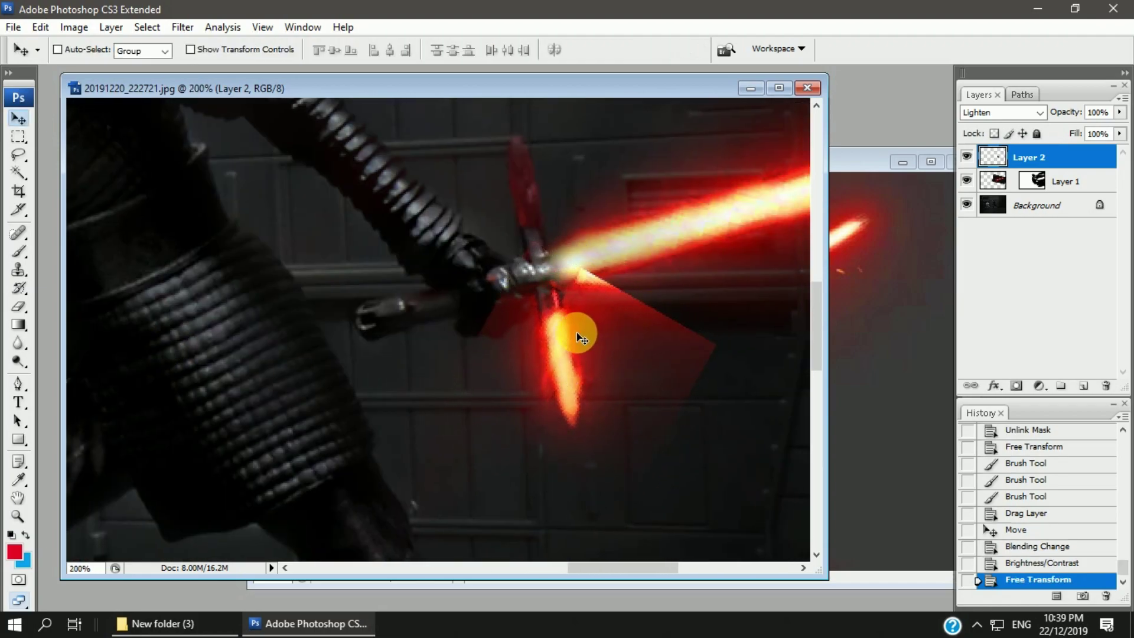
{"action": "left_click_drag", "start_coordinate": [579, 337], "coordinate": [576, 334]}
{"action": "left_click", "coordinate": [18, 306]}
{"action": "left_click", "coordinate": [109, 50]}
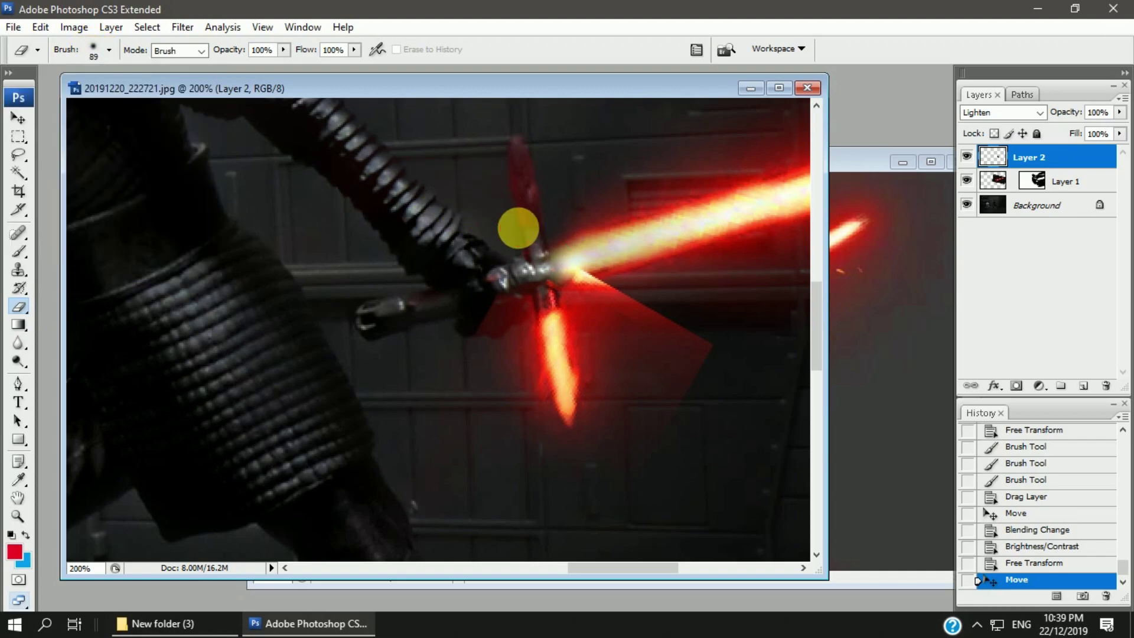
{"action": "mouse_move", "coordinate": [519, 222]}
{"action": "left_mouse_down"}
{"action": "mouse_move", "coordinate": [695, 357]}
{"action": "mouse_move", "coordinate": [467, 242]}
{"action": "left_mouse_up"}
Duplicate the crossguard glow, rotate the copy 179° and nudge it into place
{"action": "left_click", "coordinate": [19, 118]}
{"action": "mouse_move", "coordinate": [177, 148]}
{"action": "left_mouse_down"}
{"action": "mouse_move", "coordinate": [543, 409]}
{"action": "mouse_move", "coordinate": [507, 329]}
{"action": "left_mouse_up"}
{"action": "key", "text": "ctrl+t"}
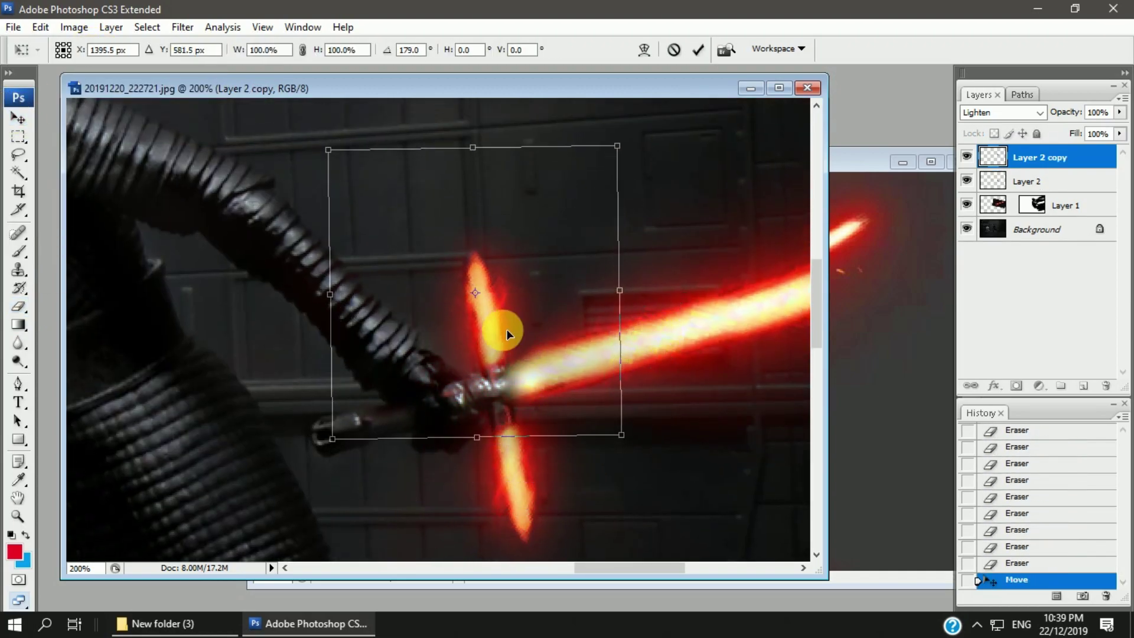
{"action": "key", "text": "Return"}
{"action": "key", "text": "Up"}
{"action": "key", "text": "ctrl+minus"}
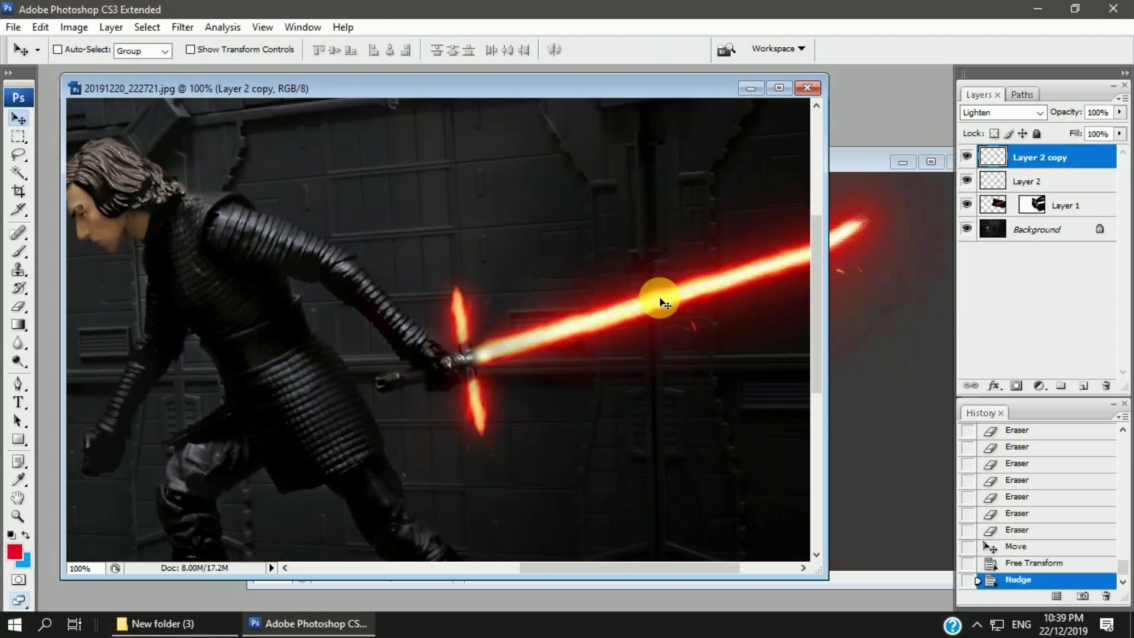
{"action": "key", "text": "ctrl+minus"}
{"action": "key", "text": "ctrl+minus"}
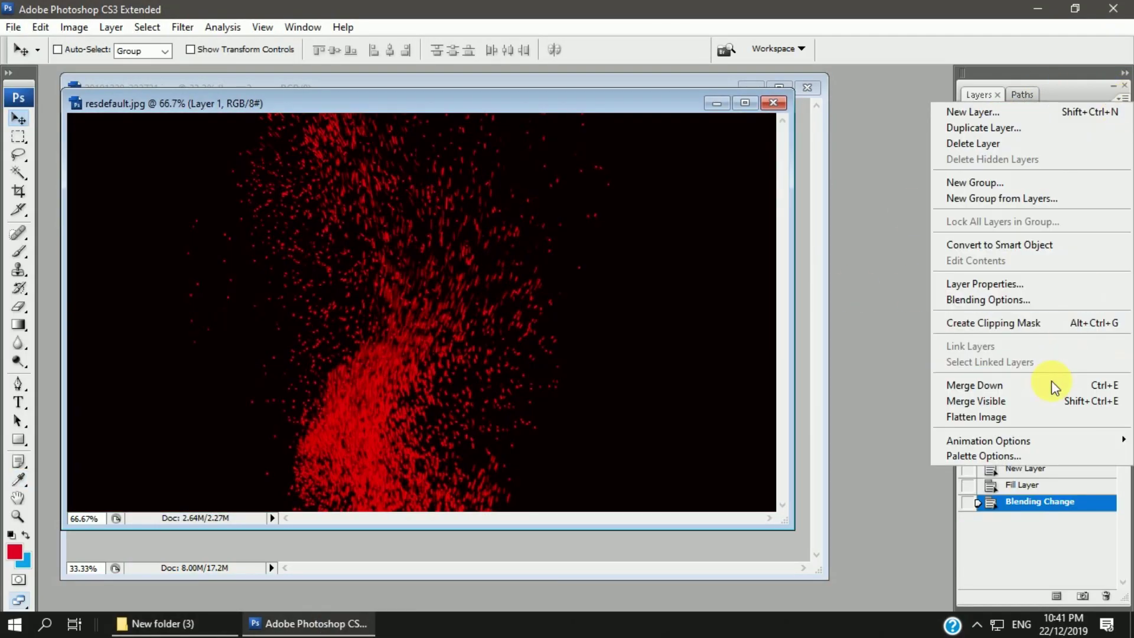
Place the red particles as Layer 3 in Color Dodge and shrink them onto the saber
{"action": "key", "text": "Return"}
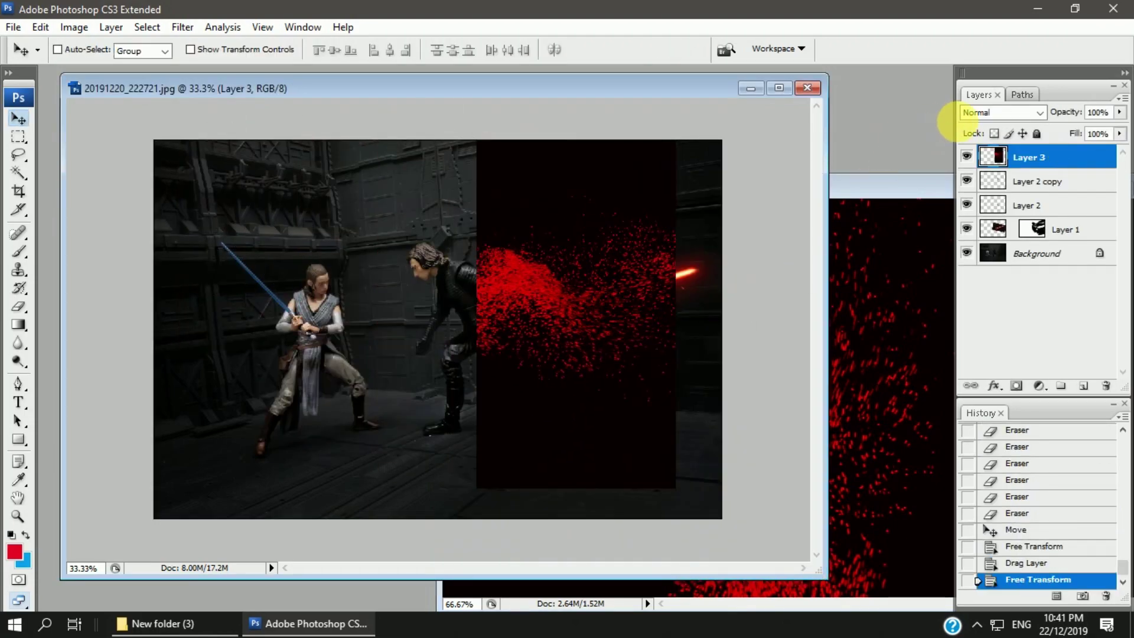
{"action": "key", "text": "Down"}
{"action": "key", "text": "Down"}
{"action": "key", "text": "Down"}
{"action": "key", "text": "Down"}
{"action": "key", "text": "Down"}
{"action": "key", "text": "Down"}
{"action": "key", "text": "Down"}
{"action": "key", "text": "ctrl+t"}
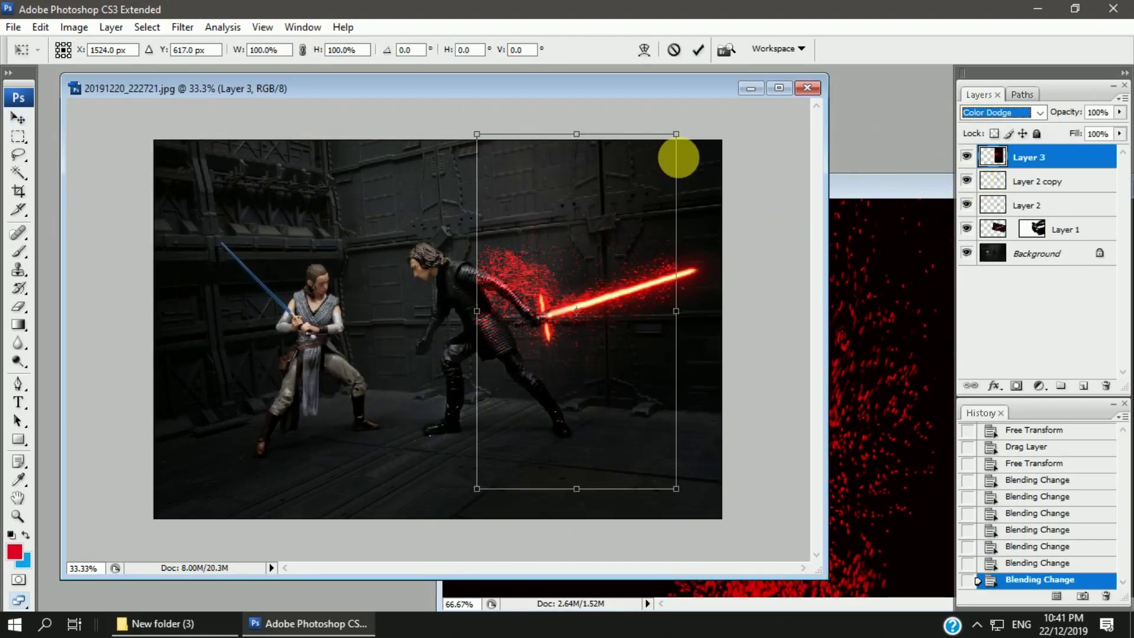
{"action": "mouse_move", "coordinate": [678, 157]}
{"action": "left_mouse_down"}
{"action": "mouse_move", "coordinate": [603, 208]}
{"action": "mouse_move", "coordinate": [652, 278]}
{"action": "left_mouse_up"}
Rotate the sparks along the red blade, then erase stray particles near the hilt
{"action": "key", "text": "ctrl+alt+0"}
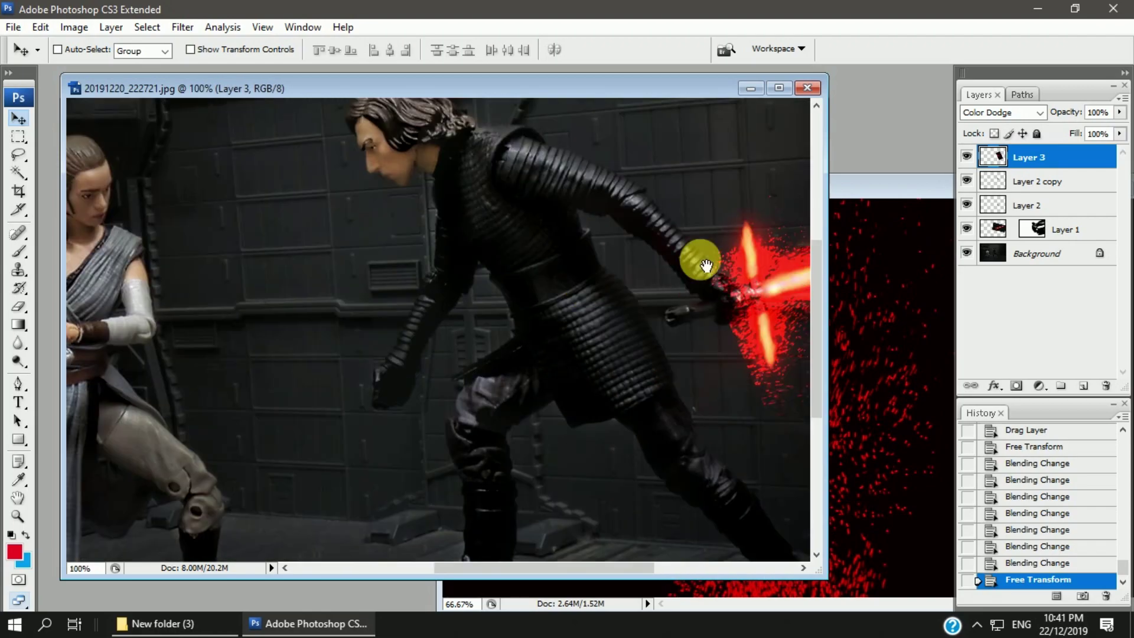
{"action": "scroll", "coordinate": [696, 254], "scroll_direction": "right", "scroll_amount": 5}
{"action": "left_click_drag", "start_coordinate": [567, 214], "coordinate": [349, 368]}
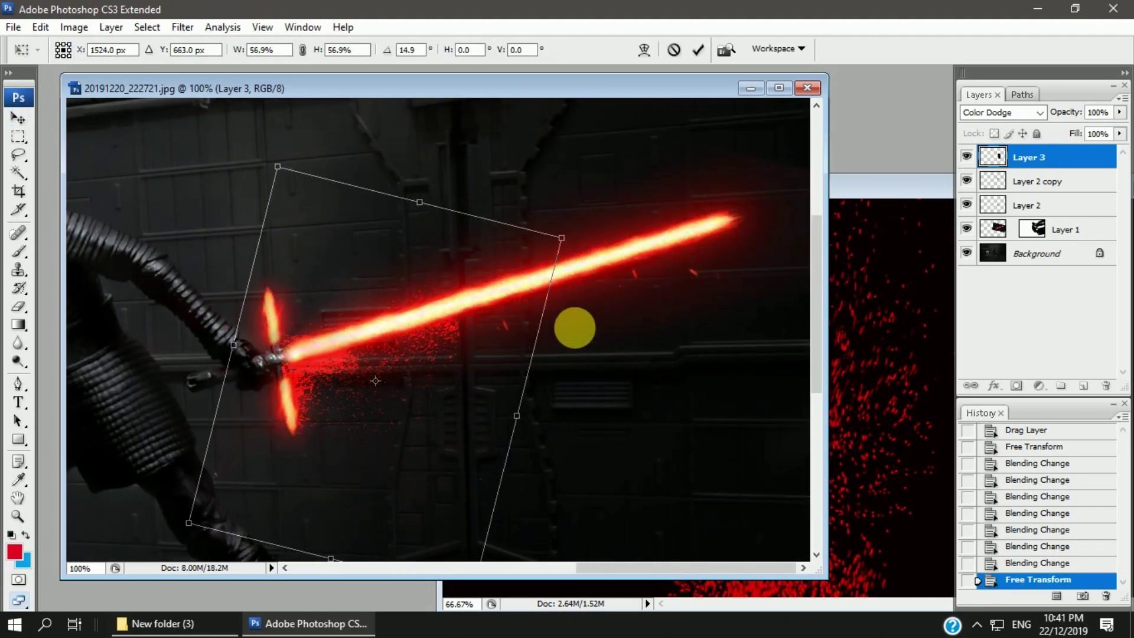
{"action": "left_click_drag", "start_coordinate": [544, 246], "coordinate": [455, 321]}
{"action": "key", "text": "Return"}
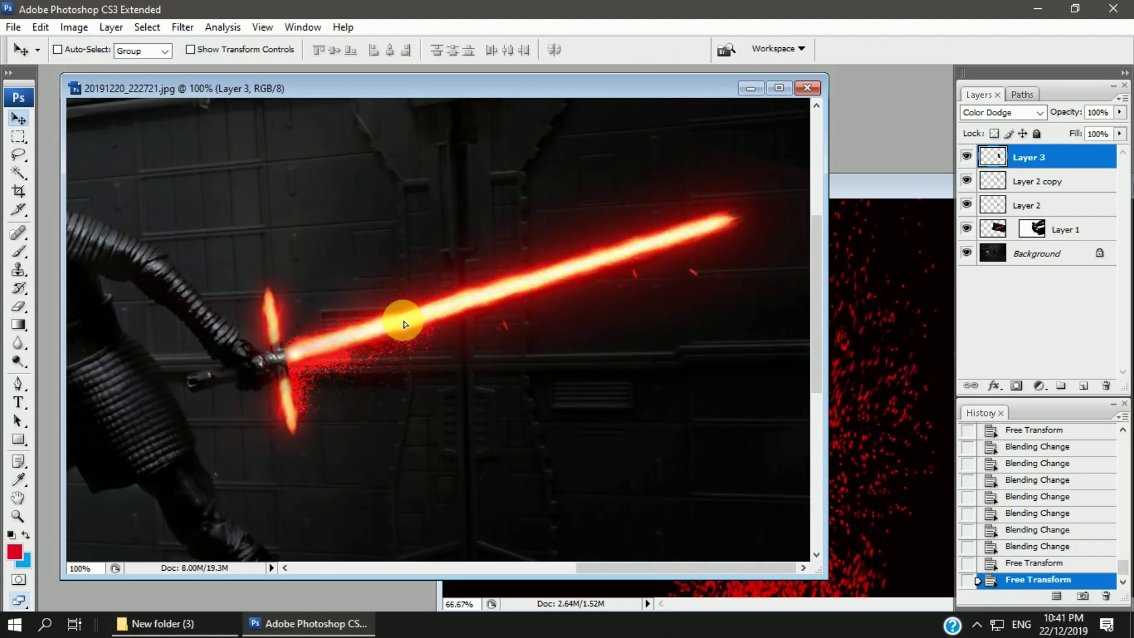
{"action": "left_click", "coordinate": [17, 307]}
{"action": "mouse_move", "coordinate": [289, 389]}
{"action": "left_mouse_down"}
{"action": "mouse_move", "coordinate": [253, 366]}
{"action": "mouse_move", "coordinate": [301, 402]}
{"action": "left_mouse_up"}
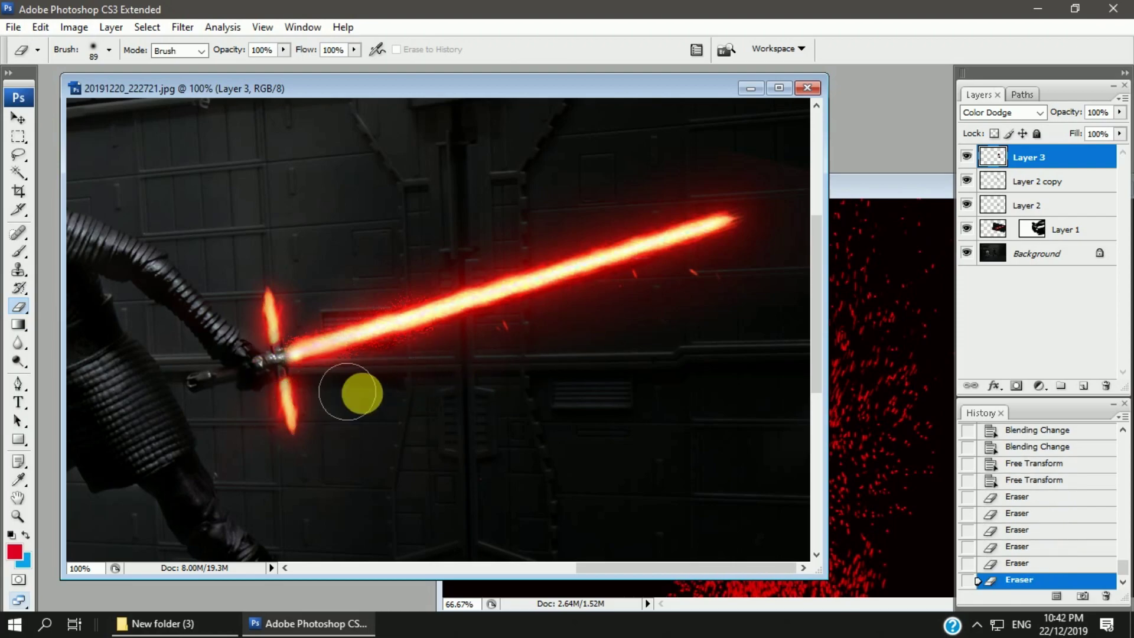
Duplicate the spark layer and rotate the copy until it's nearly upside down
{"action": "key", "text": "v"}
{"action": "left_click_drag", "start_coordinate": [555, 321], "coordinate": [557, 323]}
{"action": "key", "text": "ctrl+t"}
{"action": "left_click_drag", "start_coordinate": [655, 454], "coordinate": [663, 425]}
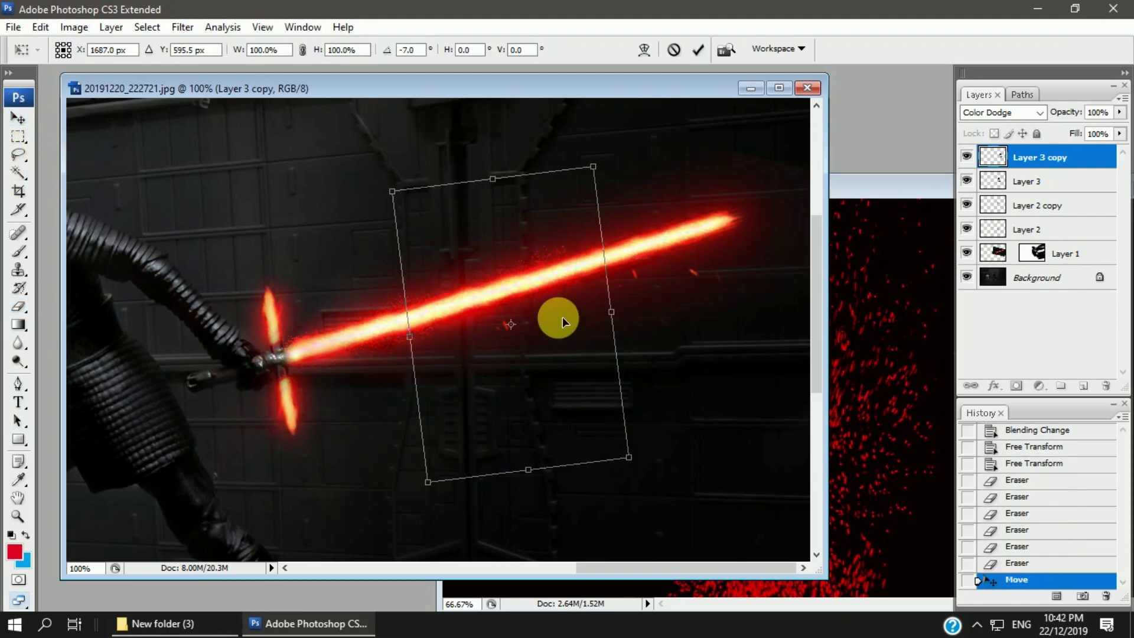
{"action": "key", "text": "Return"}
{"action": "key", "text": "ctrl+t"}
{"action": "mouse_move", "coordinate": [555, 397]}
{"action": "left_mouse_down"}
{"action": "mouse_move", "coordinate": [667, 332]}
{"action": "mouse_move", "coordinate": [604, 277]}
{"action": "mouse_move", "coordinate": [658, 266]}
{"action": "mouse_move", "coordinate": [506, 317]}
{"action": "left_mouse_up"}
{"action": "key", "text": "Return"}
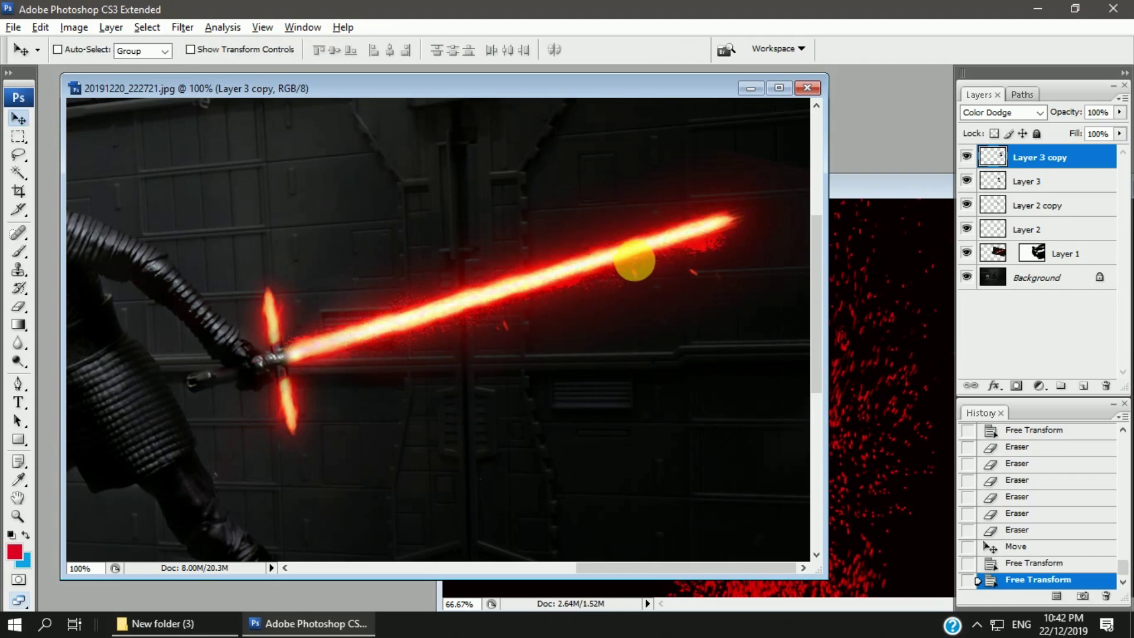
Add a spark copy rotated about 167°, plus one rotated along the crossguard at the hilt
{"action": "left_click_drag", "start_coordinate": [634, 260], "coordinate": [635, 261]}
{"action": "key", "text": "ctrl+t"}
{"action": "mouse_move", "coordinate": [499, 427]}
{"action": "left_mouse_down"}
{"action": "mouse_move", "coordinate": [470, 268]}
{"action": "mouse_move", "coordinate": [765, 183]}
{"action": "mouse_move", "coordinate": [685, 258]}
{"action": "left_mouse_up"}
{"action": "key", "text": "Return"}
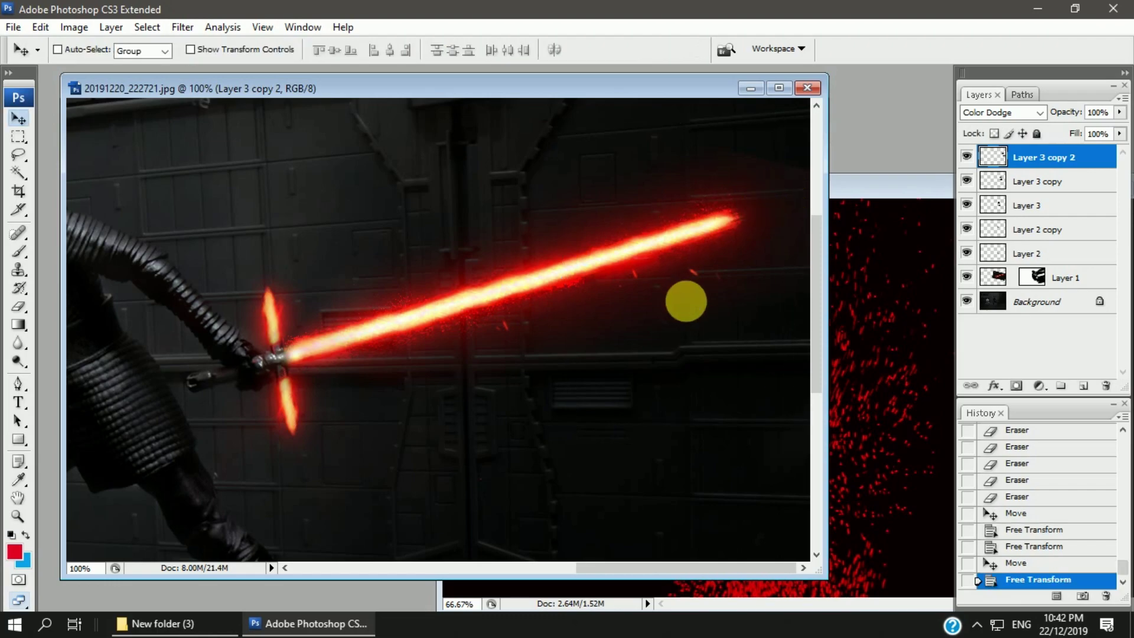
{"action": "left_click_drag", "start_coordinate": [683, 301], "coordinate": [342, 411]}
{"action": "key", "text": "ctrl+t"}
{"action": "mouse_move", "coordinate": [532, 353]}
{"action": "left_mouse_down"}
{"action": "mouse_move", "coordinate": [354, 362]}
{"action": "mouse_move", "coordinate": [323, 338]}
{"action": "left_mouse_up"}
{"action": "key", "text": "Return"}
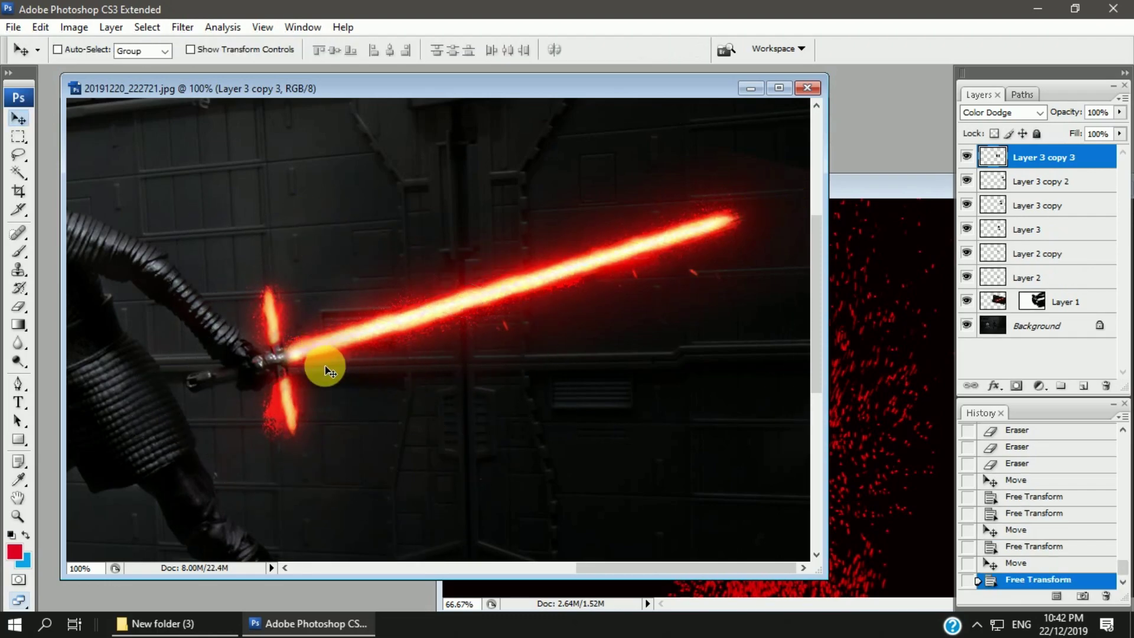
Trim sparks off the lower crossguard, then shrink the hilt sparks to about 83% and narrow them
{"action": "left_click", "coordinate": [26, 311]}
{"action": "mouse_move", "coordinate": [307, 414]}
{"action": "left_mouse_down"}
{"action": "mouse_move", "coordinate": [278, 443]}
{"action": "mouse_move", "coordinate": [283, 401]}
{"action": "left_mouse_up"}
{"action": "left_click", "coordinate": [19, 118]}
{"action": "key", "text": "ctrl+t"}
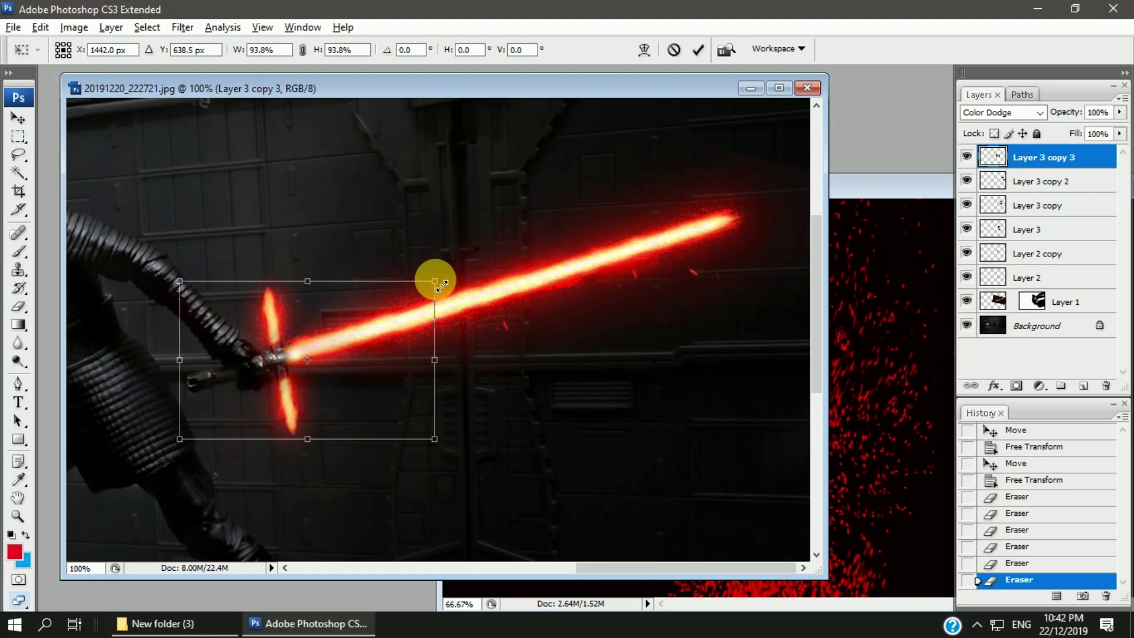
{"action": "left_click_drag", "start_coordinate": [435, 278], "coordinate": [426, 291]}
{"action": "key", "text": "Return"}
{"action": "key", "text": "ctrl+t"}
{"action": "left_click_drag", "start_coordinate": [421, 359], "coordinate": [407, 367]}
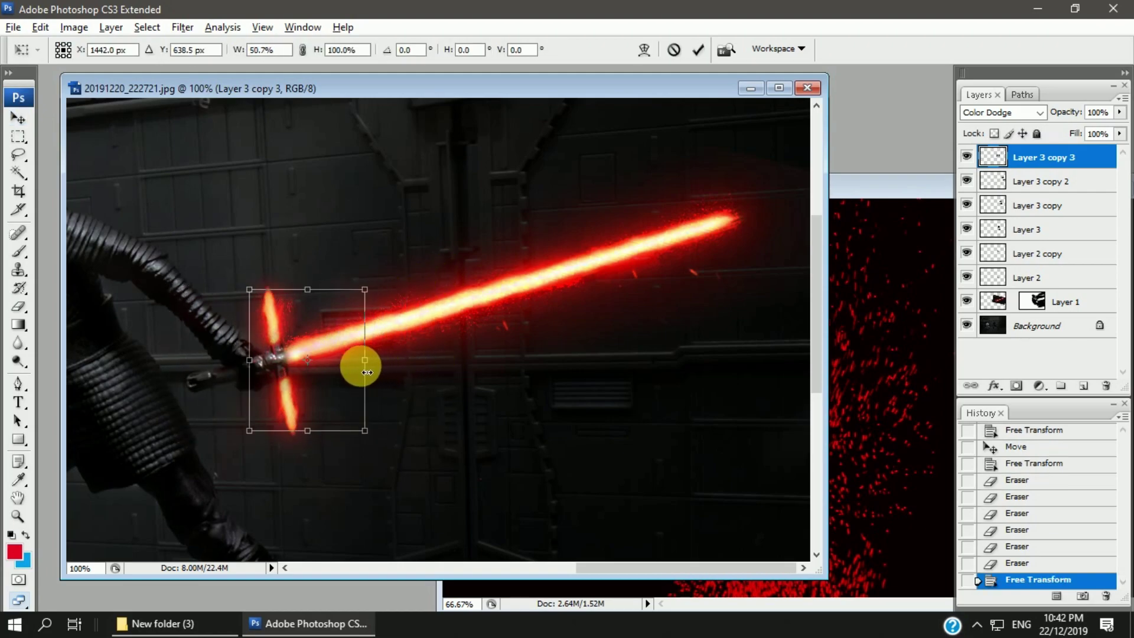
{"action": "key", "text": "Return"}
{"action": "key", "text": "Left"}
Make one more hilt spark copy, nudge it into place, and zoom out on the duel
{"action": "left_click_drag", "start_coordinate": [316, 424], "coordinate": [329, 379]}
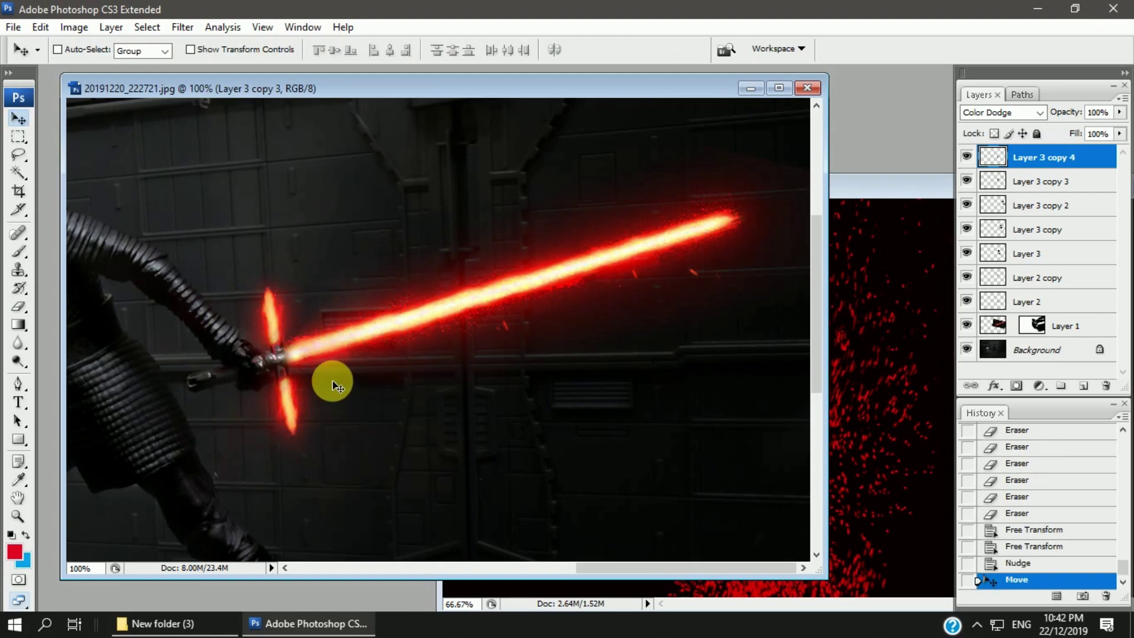
{"action": "key", "text": "ctrl+t"}
{"action": "key", "text": "Return"}
{"action": "key", "text": "Left"}
{"action": "key", "text": "ctrl+minus"}
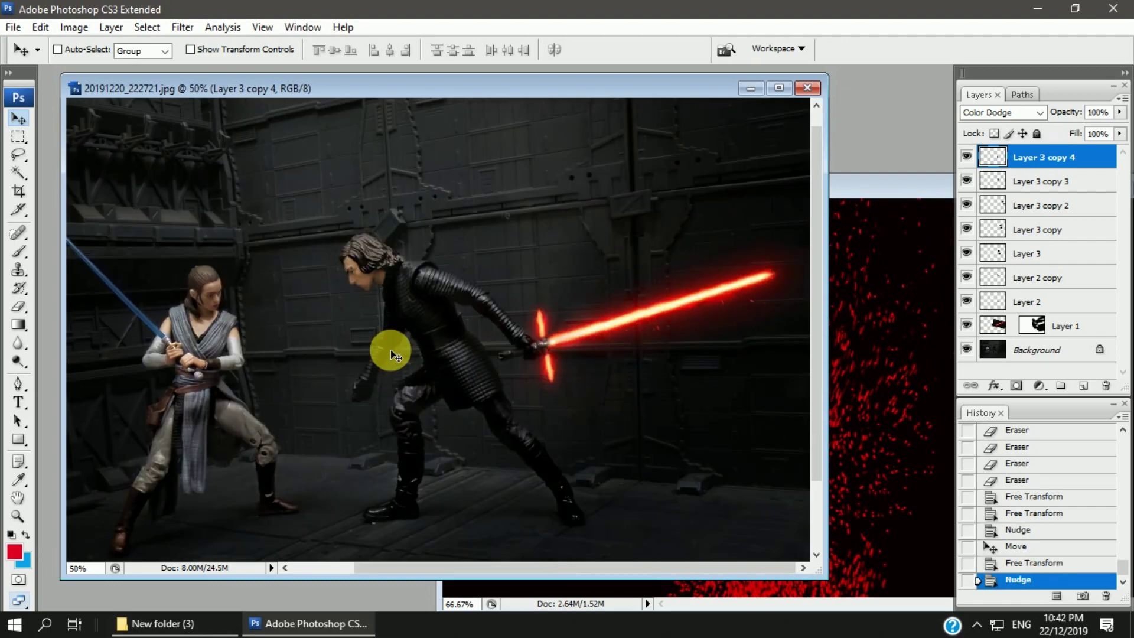
{"action": "key", "text": "ctrl+minus"}
Back on the duel photo, paint a large soft red glow near the saber on a new layer
{"action": "left_click", "coordinate": [835, 311]}
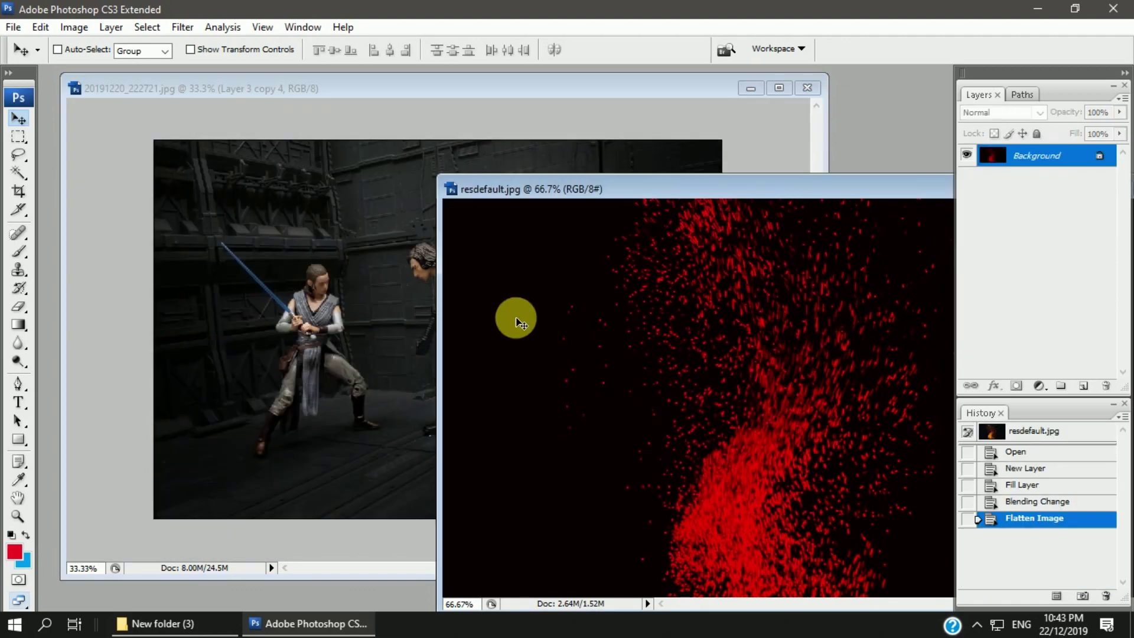
{"action": "left_click", "coordinate": [1082, 386]}
{"action": "left_click", "coordinate": [18, 251]}
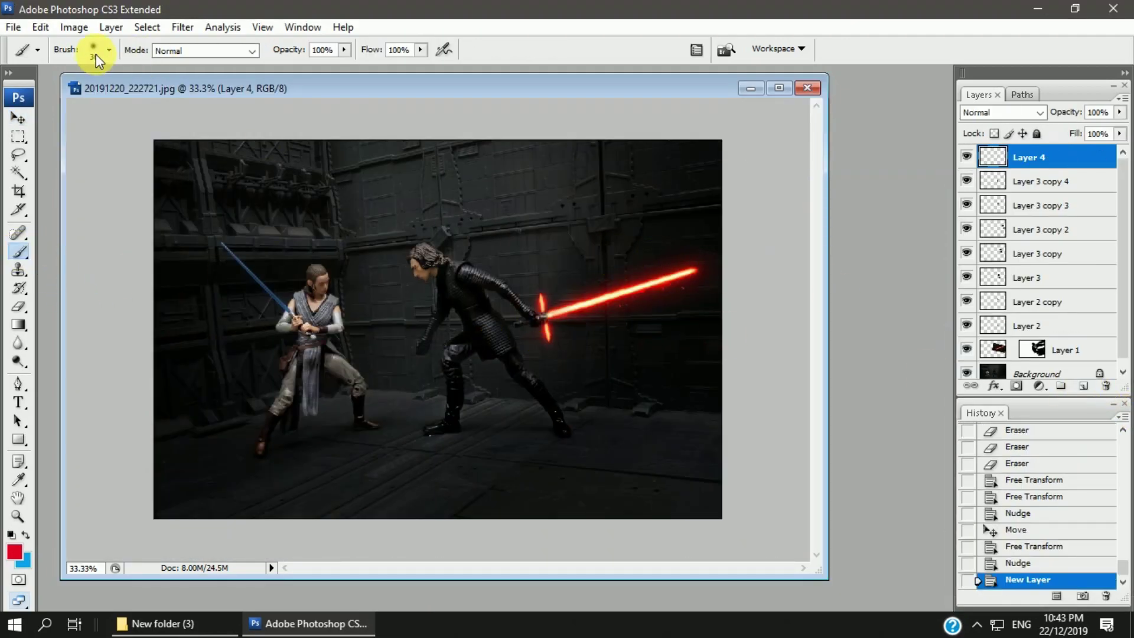
{"action": "left_click", "coordinate": [109, 50]}
{"action": "left_click_drag", "start_coordinate": [88, 95], "coordinate": [134, 96]}
{"action": "left_click", "coordinate": [596, 335]}
Set the glow to Lighten blending and squash and tilt it along the blade
{"action": "key", "text": "v"}
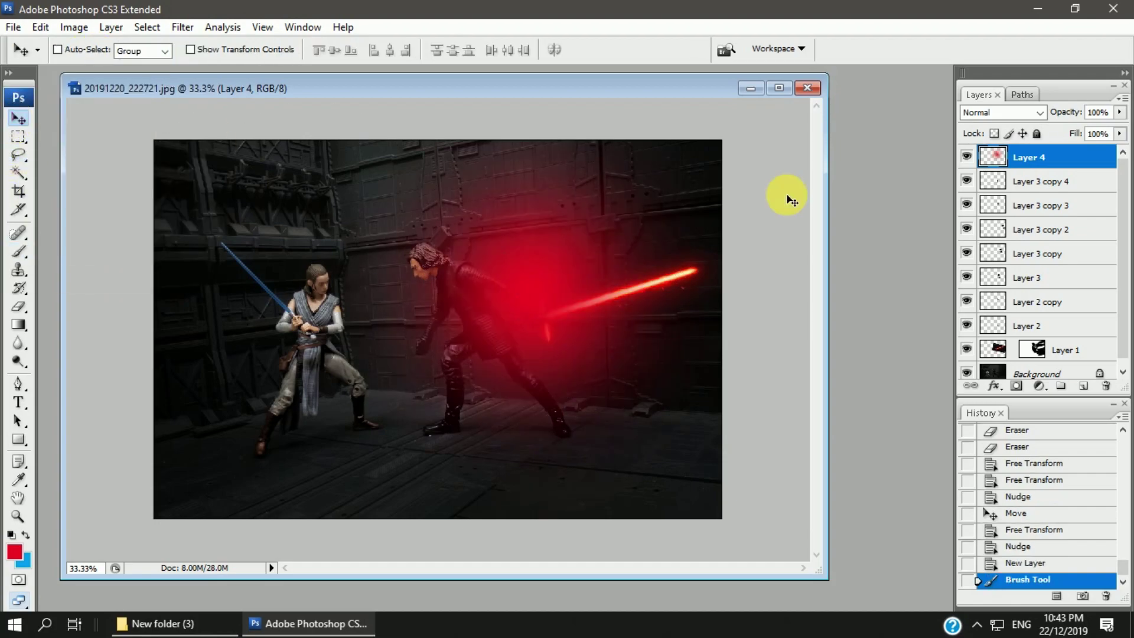
{"action": "key", "text": "shift+plus"}
{"action": "key", "text": "shift+plus"}
{"action": "key", "text": "shift+plus"}
{"action": "key", "text": "shift+plus"}
{"action": "key", "text": "shift+plus"}
{"action": "key", "text": "shift+plus"}
{"action": "key", "text": "shift+plus"}
{"action": "key", "text": "shift+plus"}
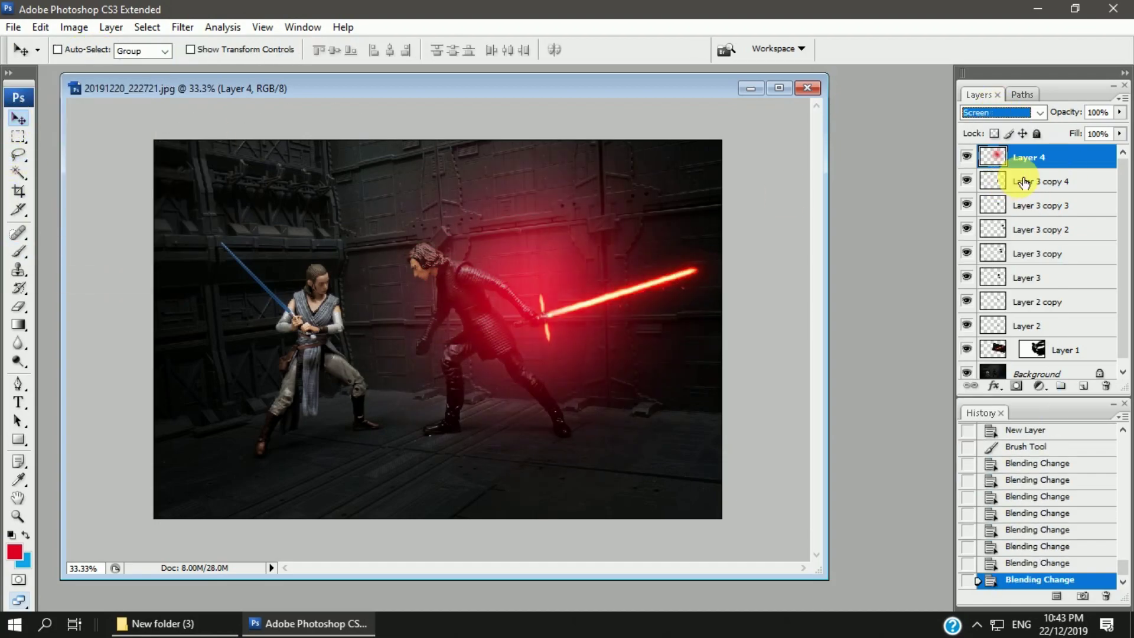
{"action": "key", "text": "ctrl+t"}
{"action": "mouse_move", "coordinate": [501, 140]}
{"action": "left_mouse_down"}
{"action": "mouse_move", "coordinate": [719, 260]}
{"action": "mouse_move", "coordinate": [602, 314]}
{"action": "mouse_move", "coordinate": [623, 319]}
{"action": "left_mouse_up"}
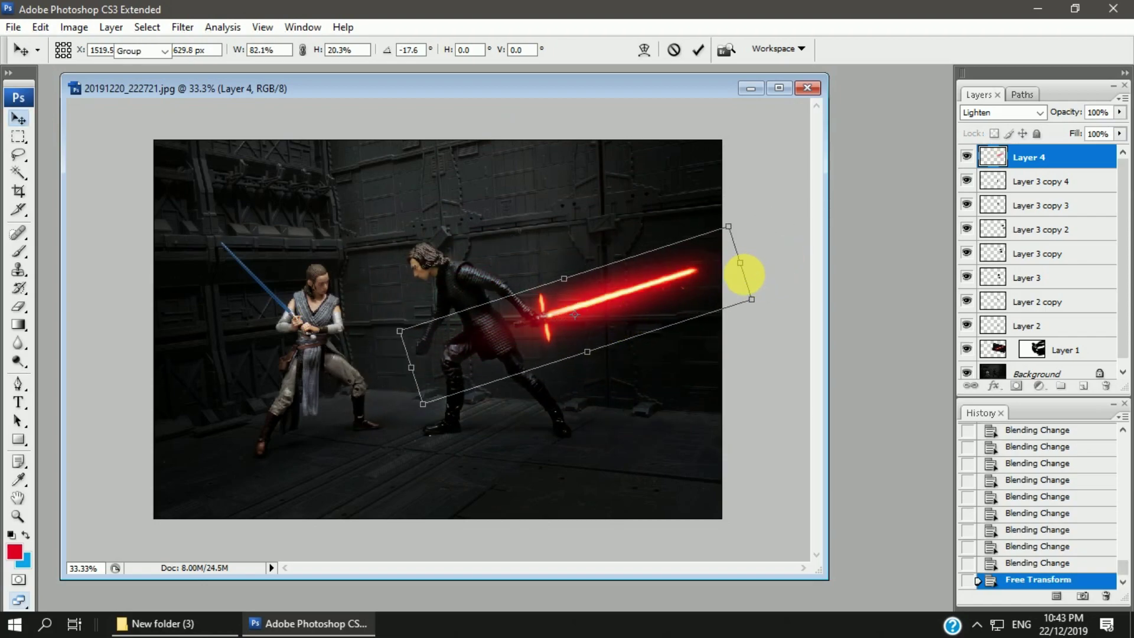
{"action": "key", "text": "Return"}
Add a layer mask to the Layer 4 glow and paint black to hide glow away from the saber
{"action": "key", "text": "ctrl+plus"}
{"action": "left_click", "coordinate": [18, 306]}
{"action": "left_click", "coordinate": [1026, 369]}
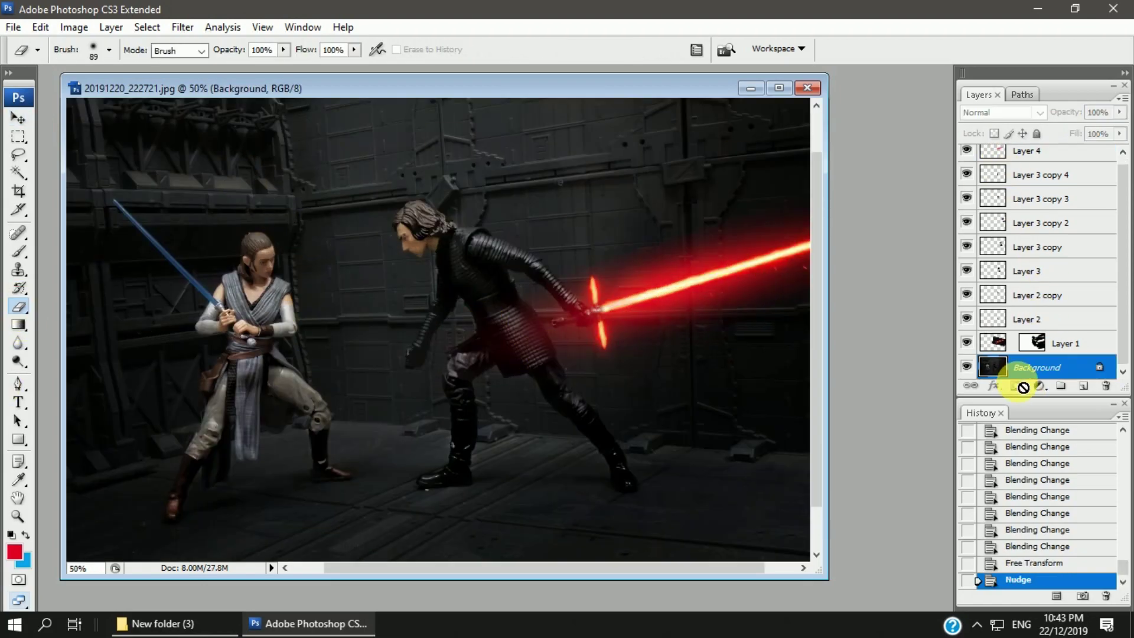
{"action": "scroll", "coordinate": [1057, 168], "scroll_direction": "up", "scroll_amount": 1}
{"action": "left_click", "coordinate": [1057, 157]}
{"action": "left_click", "coordinate": [1016, 386]}
{"action": "key", "text": "d"}
{"action": "left_click", "coordinate": [18, 251]}
{"action": "left_click", "coordinate": [109, 50]}
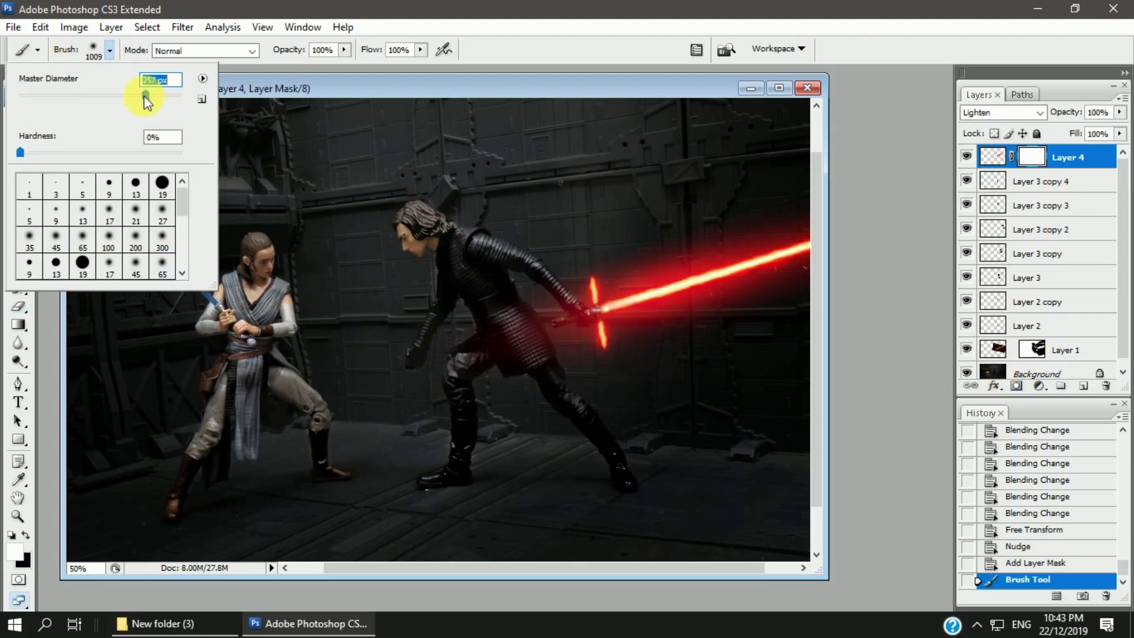
{"action": "key", "text": "Return"}
{"action": "left_click_drag", "start_coordinate": [562, 387], "coordinate": [716, 380]}
Duplicate the glow layer and reshape the copy
{"action": "key", "text": "ctrl+j"}
{"action": "key", "text": "v"}
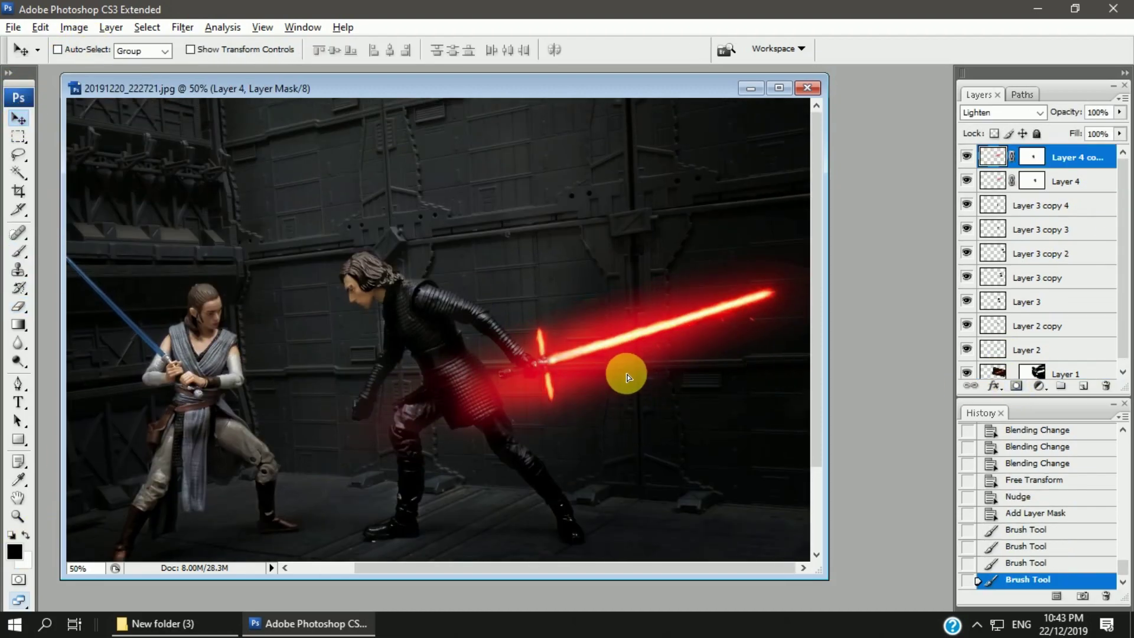
{"action": "key", "text": "ctrl+t"}
{"action": "left_click_drag", "start_coordinate": [767, 274], "coordinate": [645, 354]}
Set the glow copy to Color Dodge at 69% fill and reposition it
{"action": "key", "text": "Return"}
{"action": "left_click", "coordinate": [1004, 112]}
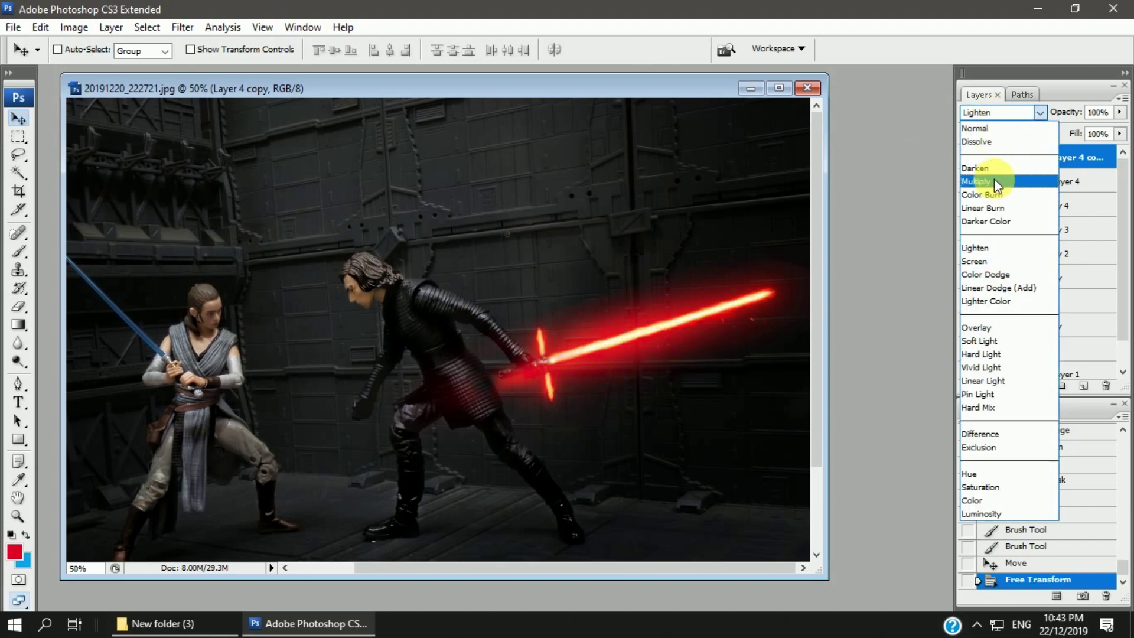
{"action": "left_click", "coordinate": [995, 182]}
{"action": "key", "text": "Down"}
{"action": "key", "text": "Down"}
{"action": "key", "text": "Down"}
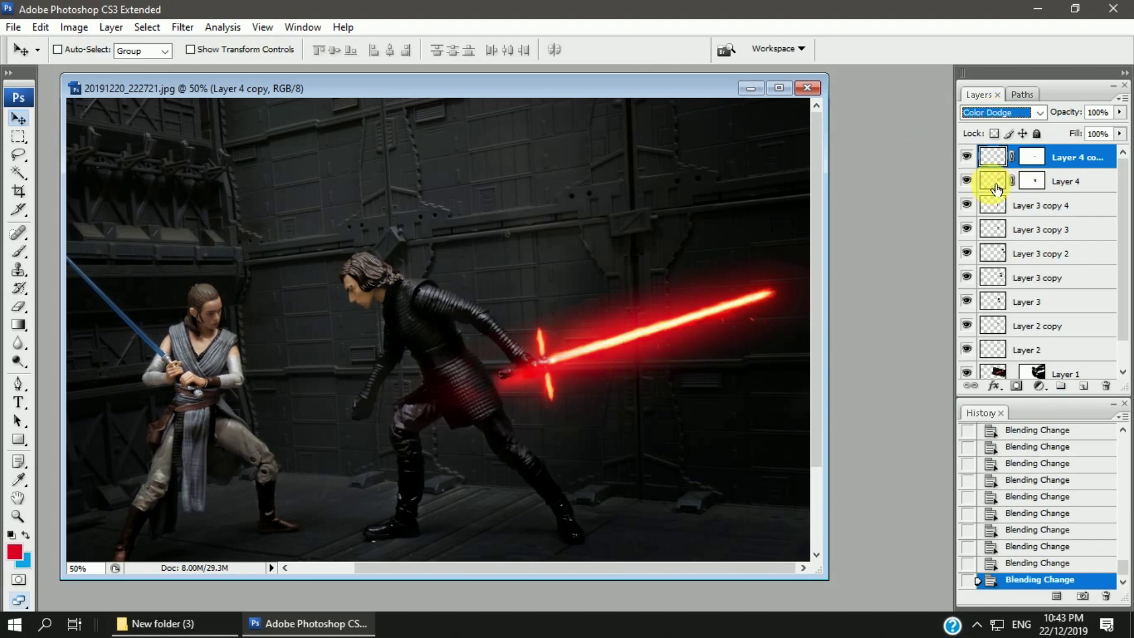
{"action": "key", "text": "ctrl+t"}
{"action": "left_click_drag", "start_coordinate": [648, 246], "coordinate": [666, 393]}
{"action": "key", "text": "Return"}
{"action": "left_click_drag", "start_coordinate": [1119, 133], "coordinate": [1094, 153]}
Duplicate the glow onto the figure and rotate it across the chest
{"action": "mouse_move", "coordinate": [466, 372]}
{"action": "left_mouse_down"}
{"action": "mouse_move", "coordinate": [483, 324]}
{"action": "mouse_move", "coordinate": [418, 299]}
{"action": "mouse_move", "coordinate": [449, 330]}
{"action": "left_mouse_up"}
{"action": "key", "text": "ctrl+t"}
{"action": "key", "text": "Return"}
{"action": "key", "text": "ctrl+t"}
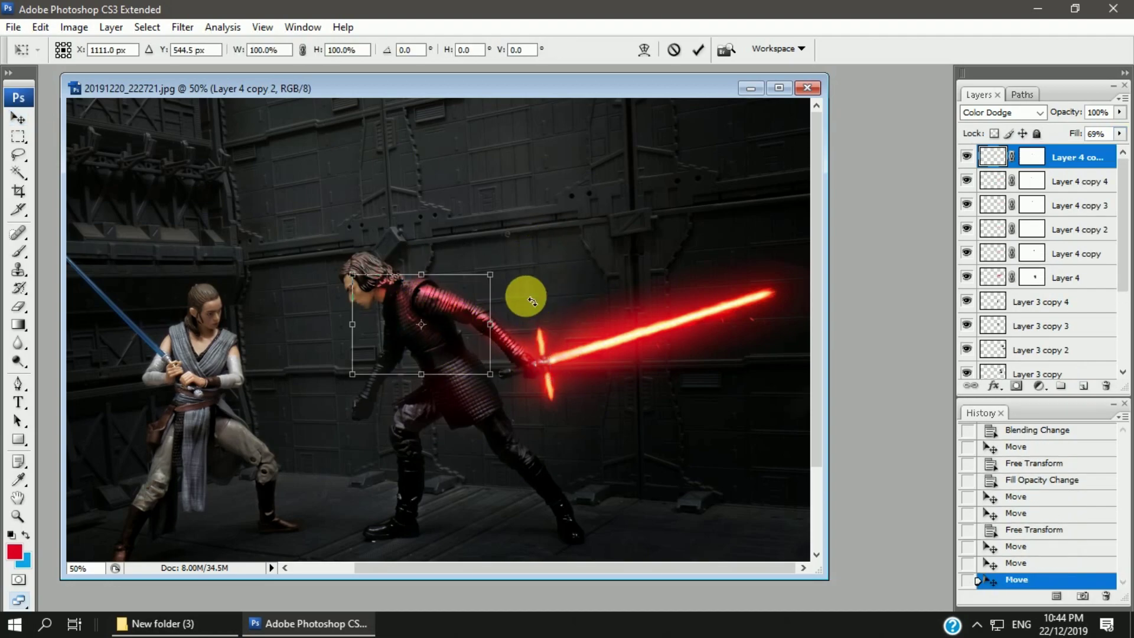
{"action": "mouse_move", "coordinate": [532, 301]}
{"action": "left_mouse_down"}
{"action": "mouse_move", "coordinate": [463, 332]}
{"action": "mouse_move", "coordinate": [501, 402]}
{"action": "left_mouse_up"}
{"action": "key", "text": "Return"}
Add more glow copies on the figure's body and one rotated along the arm
{"action": "mouse_move", "coordinate": [500, 402]}
{"action": "left_mouse_down"}
{"action": "mouse_move", "coordinate": [614, 337]}
{"action": "mouse_move", "coordinate": [519, 413]}
{"action": "left_mouse_up"}
{"action": "key", "text": "ctrl+t"}
{"action": "key", "text": "Return"}
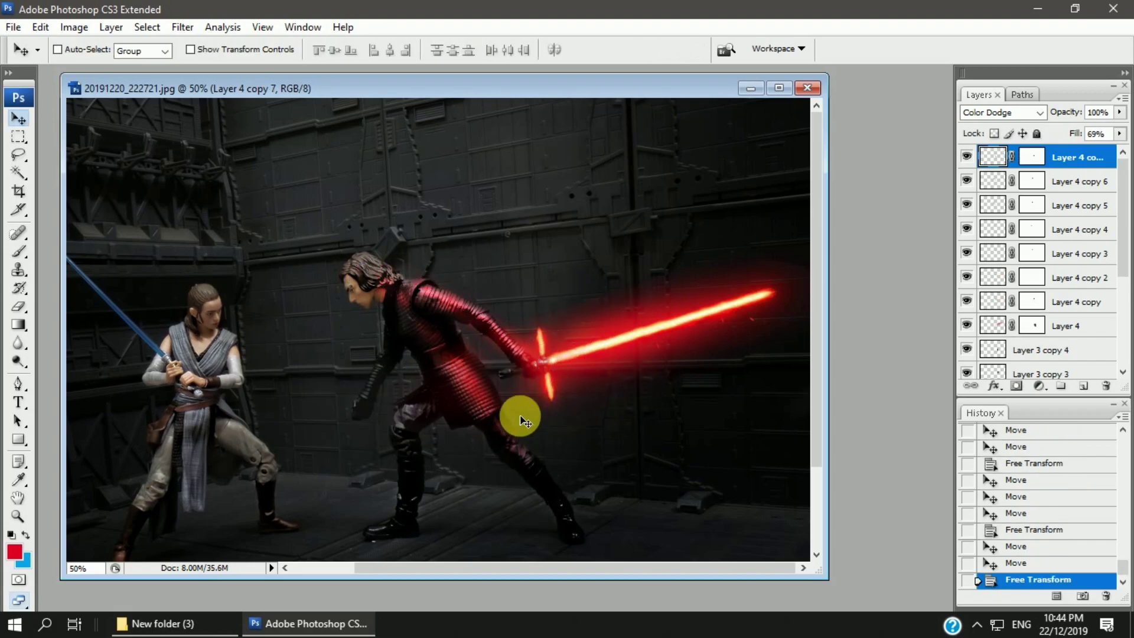
{"action": "mouse_move", "coordinate": [527, 475]}
{"action": "left_mouse_down"}
{"action": "mouse_move", "coordinate": [557, 519]}
{"action": "mouse_move", "coordinate": [659, 472]}
{"action": "left_mouse_up"}
{"action": "scroll", "coordinate": [578, 413], "scroll_direction": "down", "scroll_amount": 2}
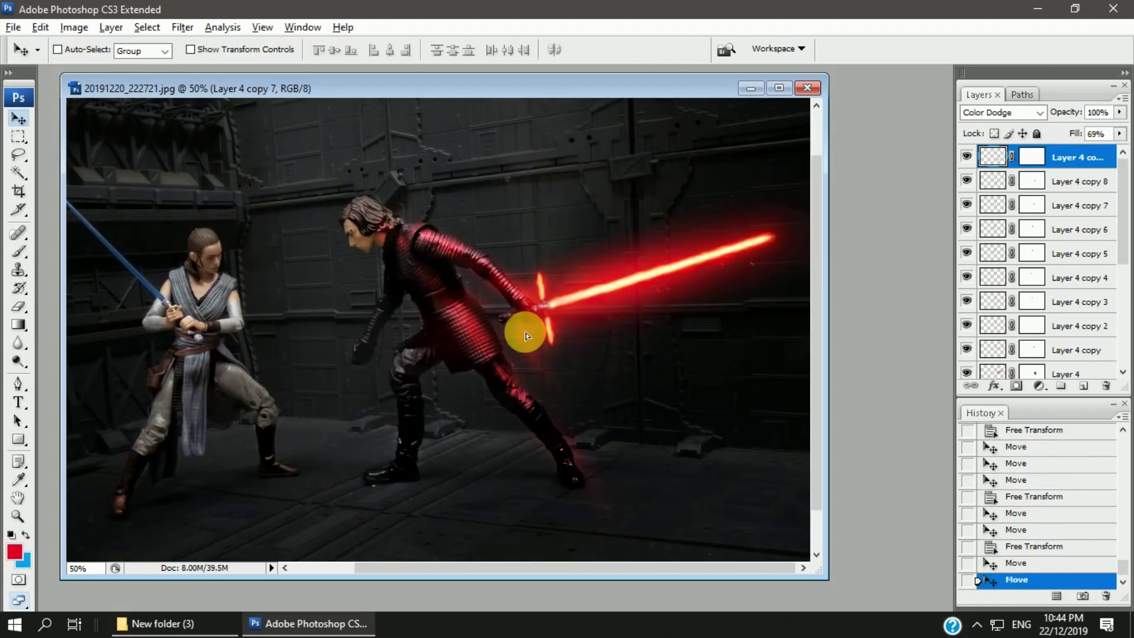
{"action": "left_click_drag", "start_coordinate": [525, 336], "coordinate": [520, 330], "text": "alt"}
{"action": "key", "text": "ctrl+t"}
{"action": "mouse_move", "coordinate": [670, 263]}
{"action": "left_mouse_down"}
{"action": "mouse_move", "coordinate": [587, 313]}
{"action": "mouse_move", "coordinate": [650, 283]}
{"action": "mouse_move", "coordinate": [448, 326]}
{"action": "left_mouse_up"}
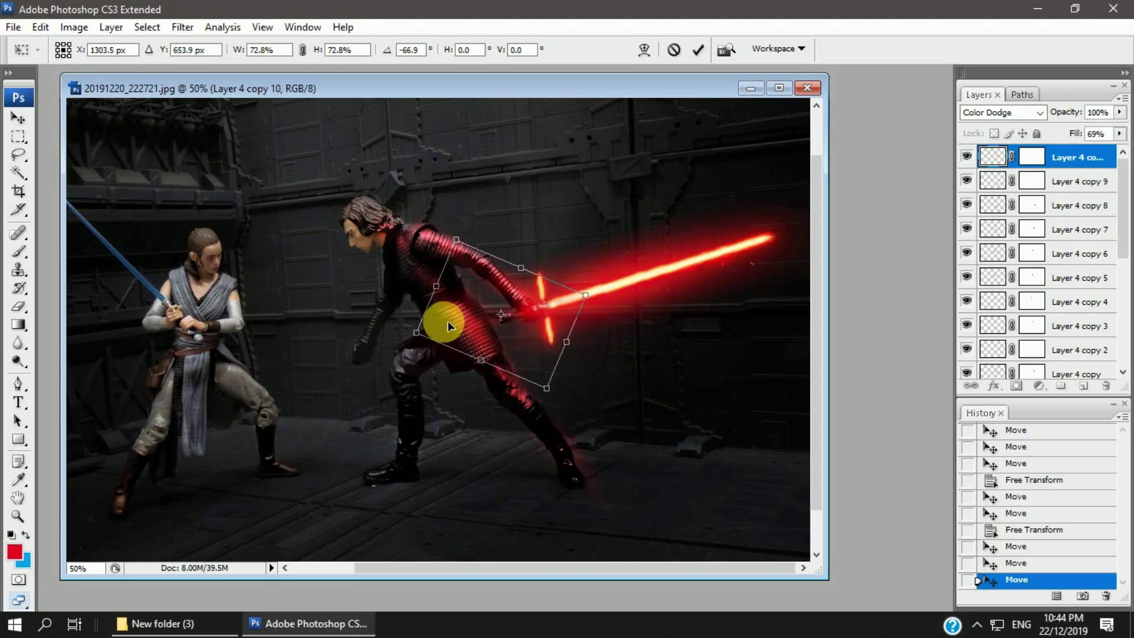
{"action": "key", "text": "Return"}
Erase excess glow near the hilt
{"action": "left_click", "coordinate": [18, 306]}
{"action": "left_click", "coordinate": [429, 353]}
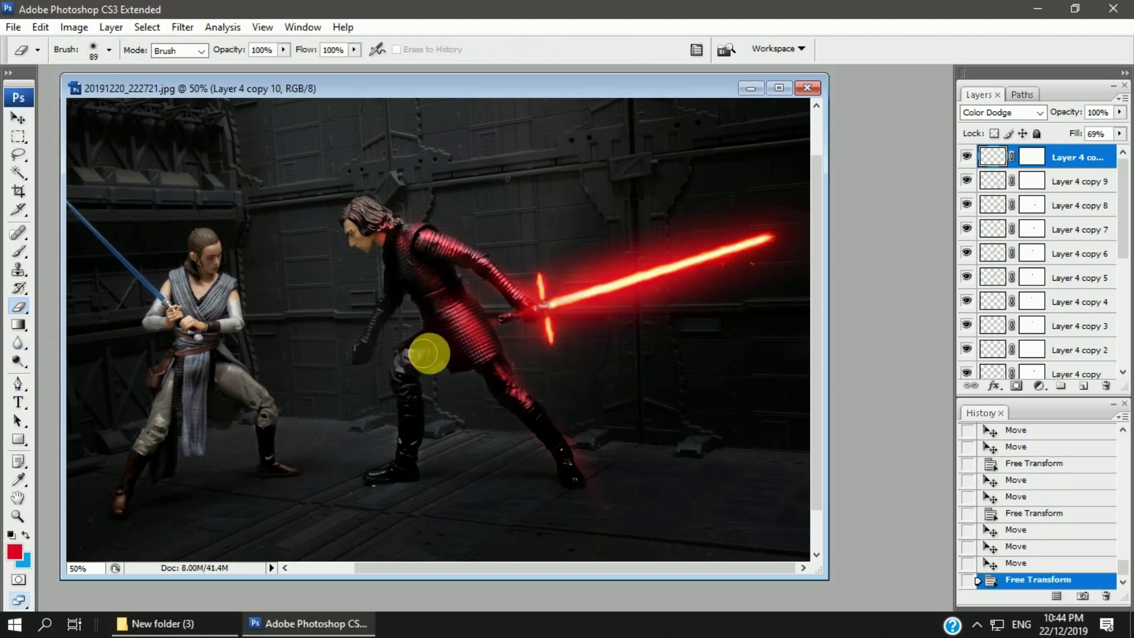
{"action": "left_click", "coordinate": [489, 331]}
{"action": "left_click", "coordinate": [579, 373]}
Brush the masks of Layer 4 copy 4 and copy 9 to bring glow back near the figure's head
{"action": "left_click", "coordinate": [17, 121]}
{"action": "left_click", "coordinate": [383, 229], "text": "ctrl"}
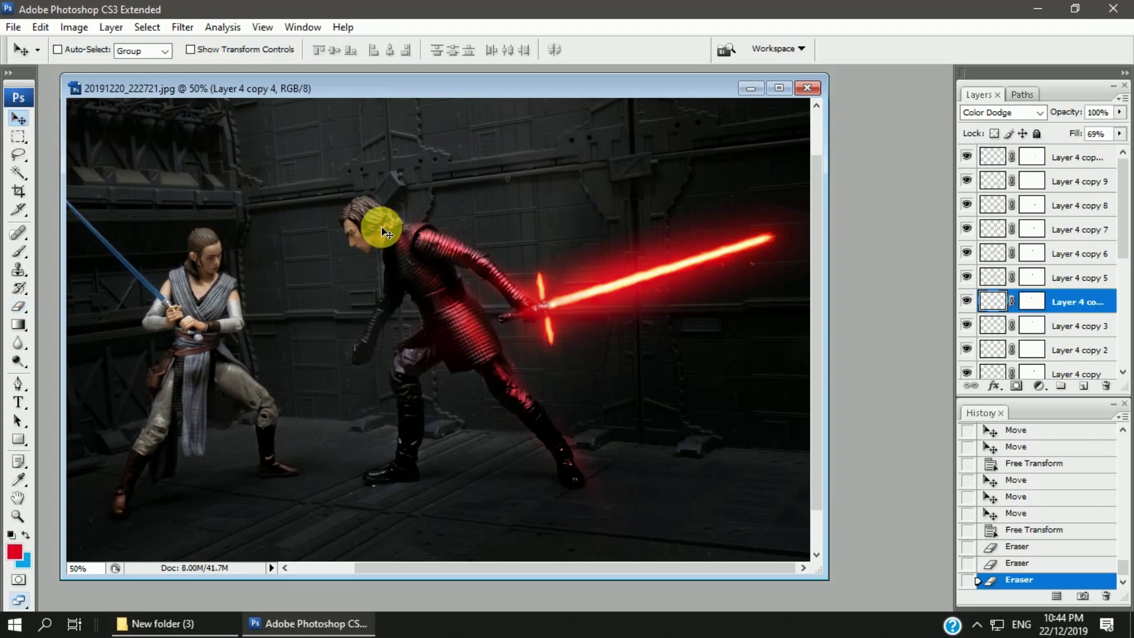
{"action": "left_click", "coordinate": [19, 254]}
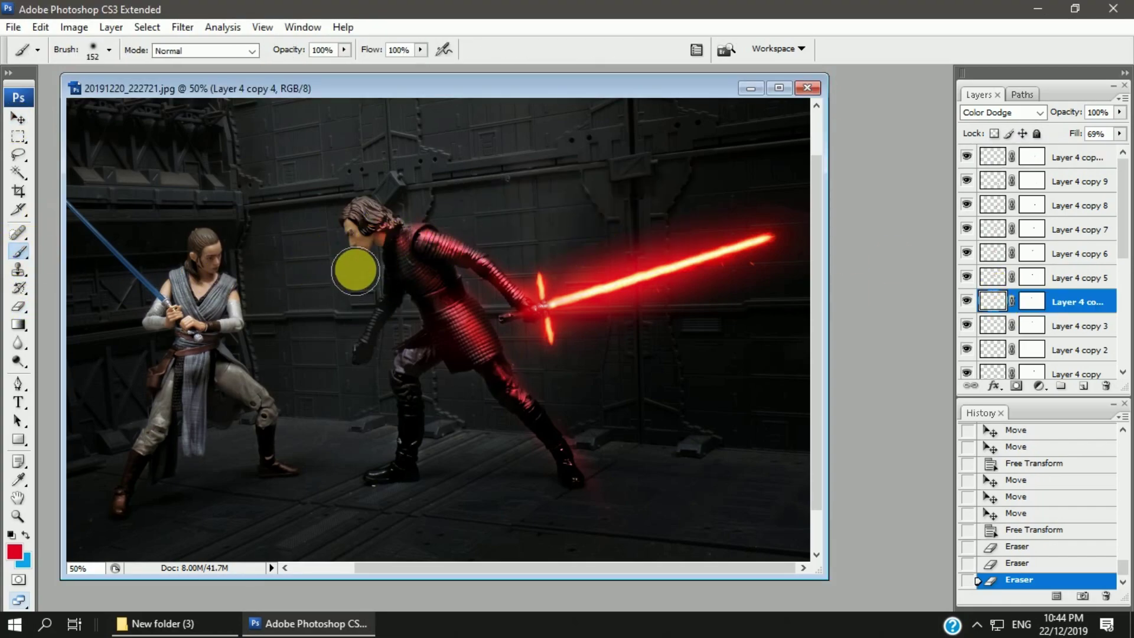
{"action": "left_click", "coordinate": [358, 257]}
{"action": "left_click", "coordinate": [374, 239]}
{"action": "left_click", "coordinate": [354, 259]}
{"action": "left_click", "coordinate": [366, 242]}
{"action": "left_click", "coordinate": [569, 453], "text": "ctrl"}
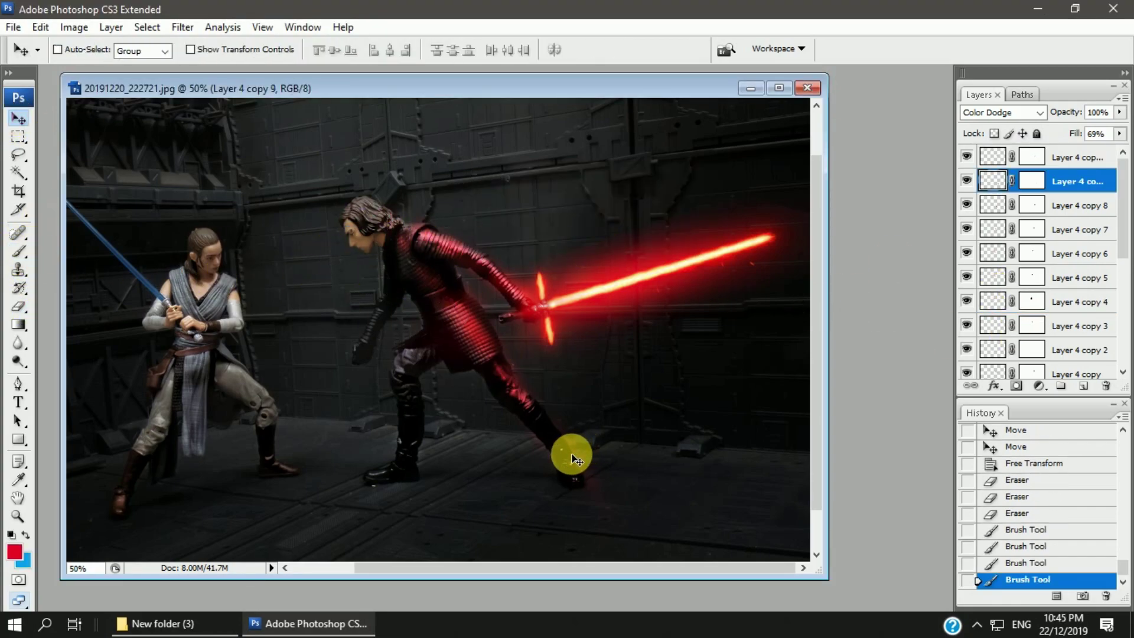
Paint black on the mask to hide glow near the figure's feet, checking at different zooms
{"action": "key", "text": "d"}
{"action": "left_click", "coordinate": [650, 472]}
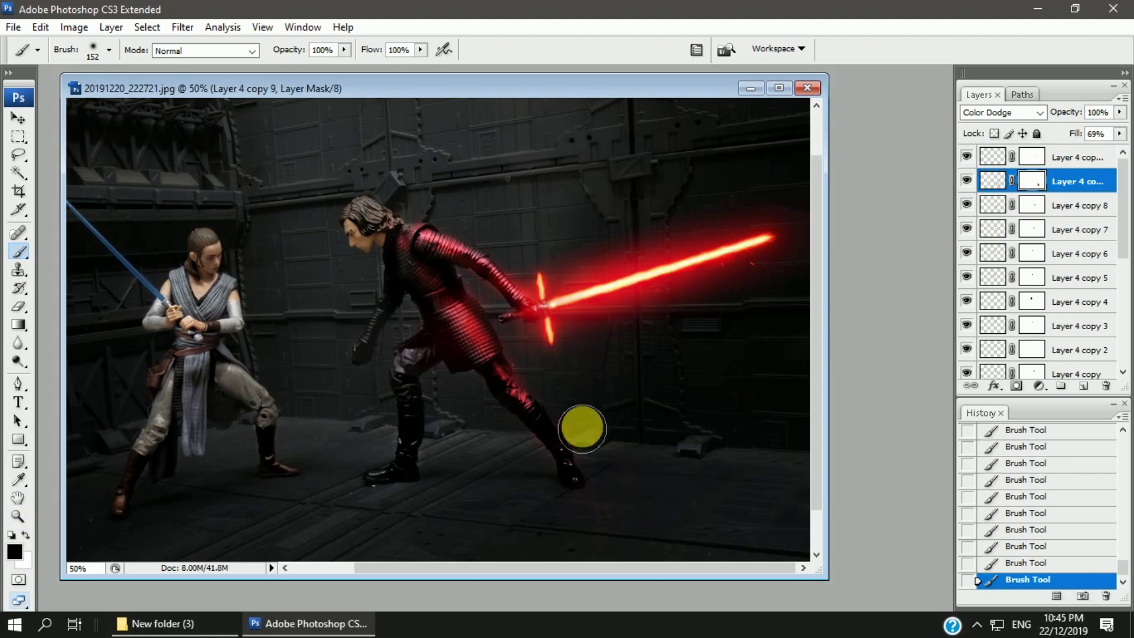
{"action": "key", "text": "ctrl+minus"}
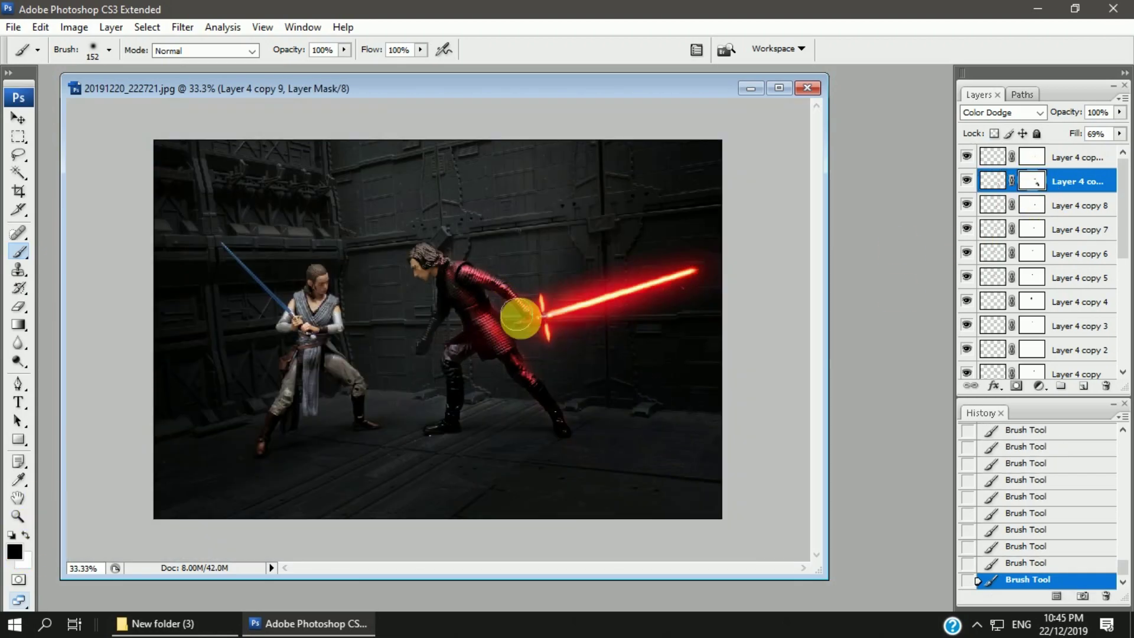
{"action": "key", "text": "ctrl+plus"}
{"action": "key", "text": "ctrl+minus"}
{"action": "key", "text": "ctrl+plus"}
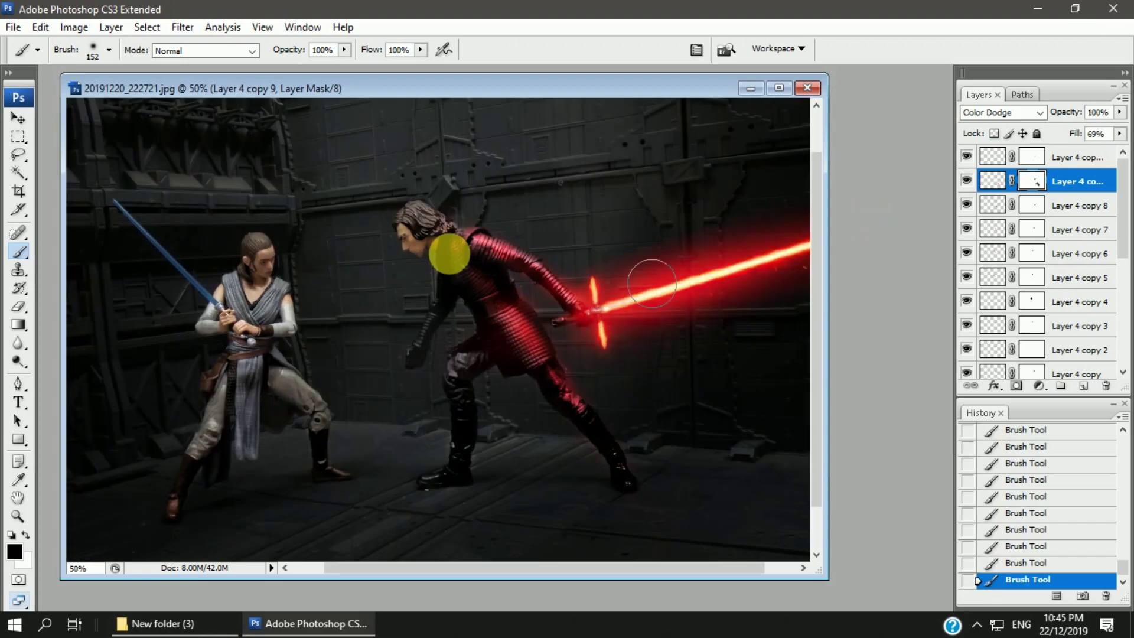
Brush on the bottom Layer 4 glow, then add an empty Layer 5 on top
{"action": "key", "text": "v"}
{"action": "left_click", "coordinate": [682, 260], "text": "ctrl"}
{"action": "key", "text": "b"}
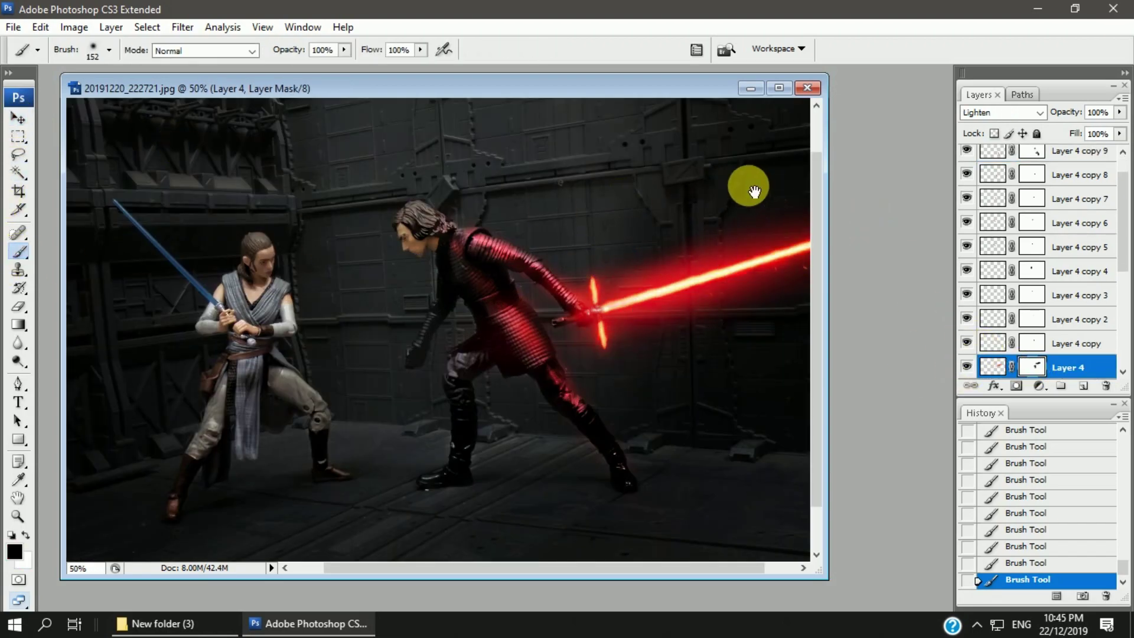
{"action": "left_click_drag", "start_coordinate": [754, 191], "coordinate": [701, 232]}
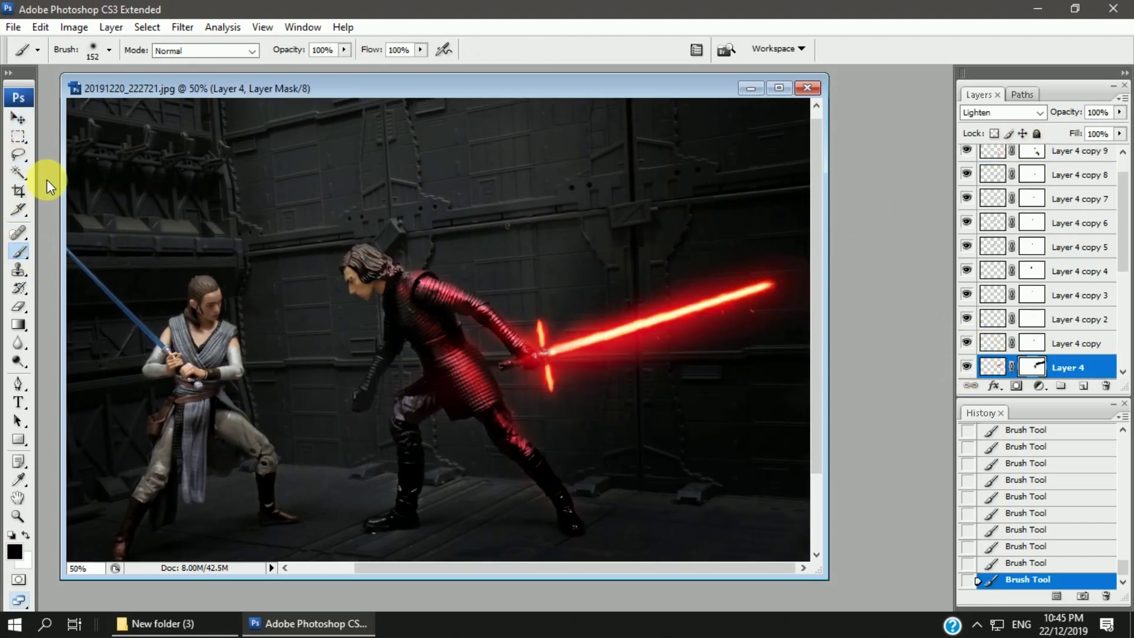
{"action": "key", "text": "v"}
{"action": "key", "text": "ctrl+minus"}
{"action": "scroll", "coordinate": [1081, 157], "scroll_direction": "up", "scroll_amount": 2}
Paint red over Kylo Ren on Layer 5 with a large soft brush
{"action": "left_click", "coordinate": [1080, 156]}
{"action": "left_click", "coordinate": [1083, 386]}
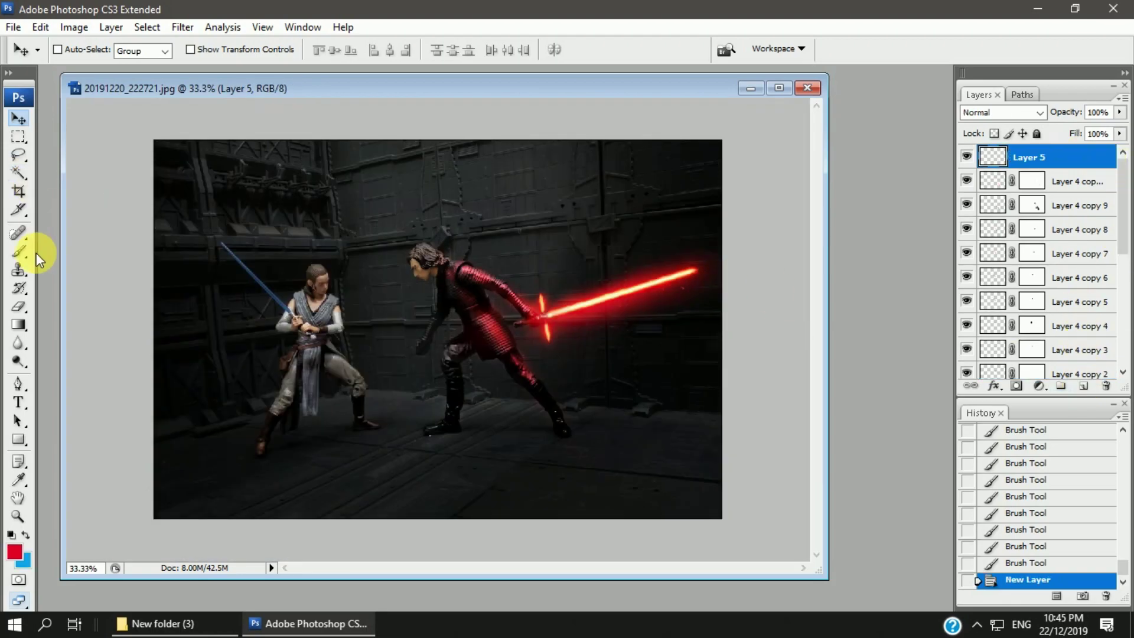
{"action": "left_click", "coordinate": [19, 251]}
{"action": "left_click", "coordinate": [89, 50]}
{"action": "left_click", "coordinate": [490, 325]}
{"action": "left_click", "coordinate": [19, 118]}
Set Layer 5 to Color Dodge blending and give it a layer mask
{"action": "left_click", "coordinate": [1000, 112]}
{"action": "left_click", "coordinate": [1002, 163]}
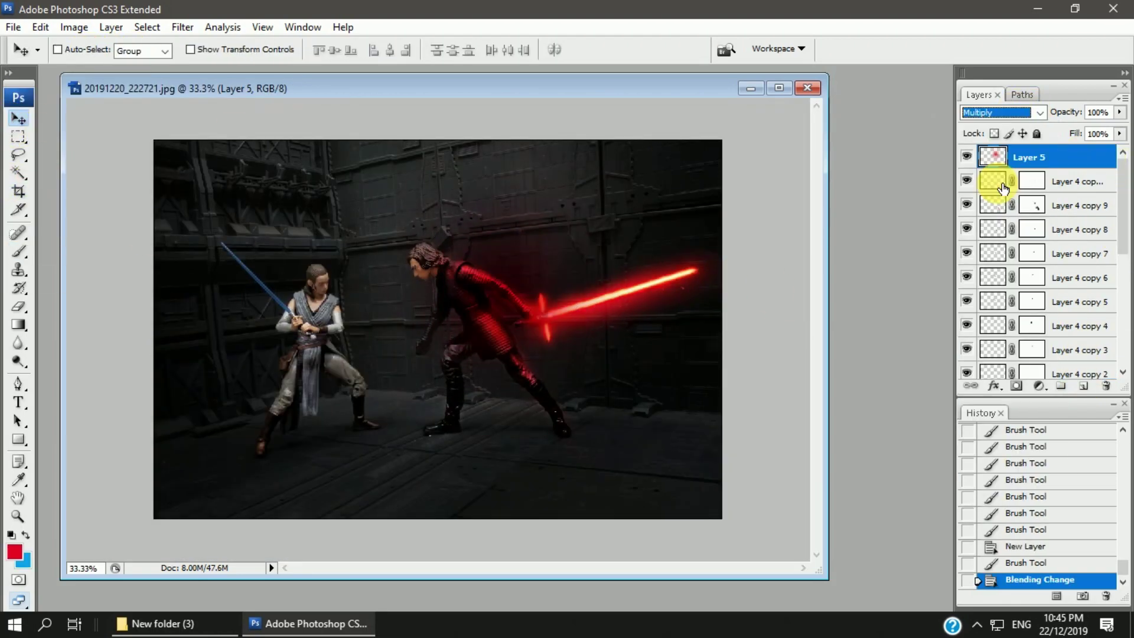
{"action": "key", "text": "Down"}
{"action": "key", "text": "Down"}
{"action": "key", "text": "Down"}
{"action": "key", "text": "Down"}
{"action": "key", "text": "Down"}
{"action": "key", "text": "Down"}
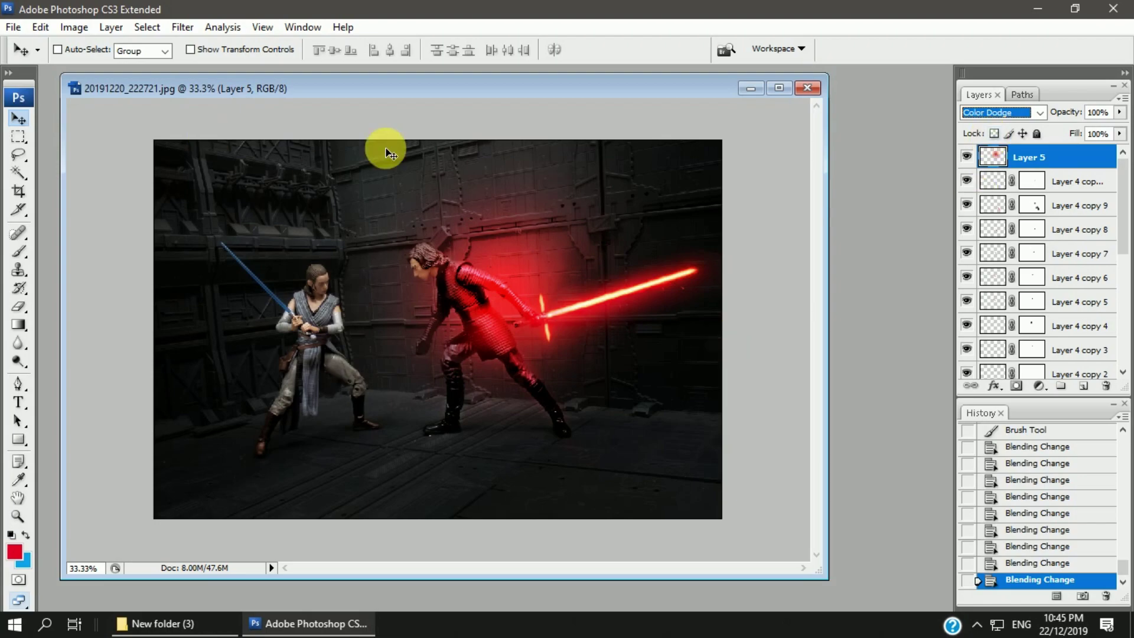
{"action": "left_click", "coordinate": [21, 251]}
Mask out glow on the wall and around Kylo's legs with a 288 brush, comparing results
{"action": "left_click", "coordinate": [514, 223]}
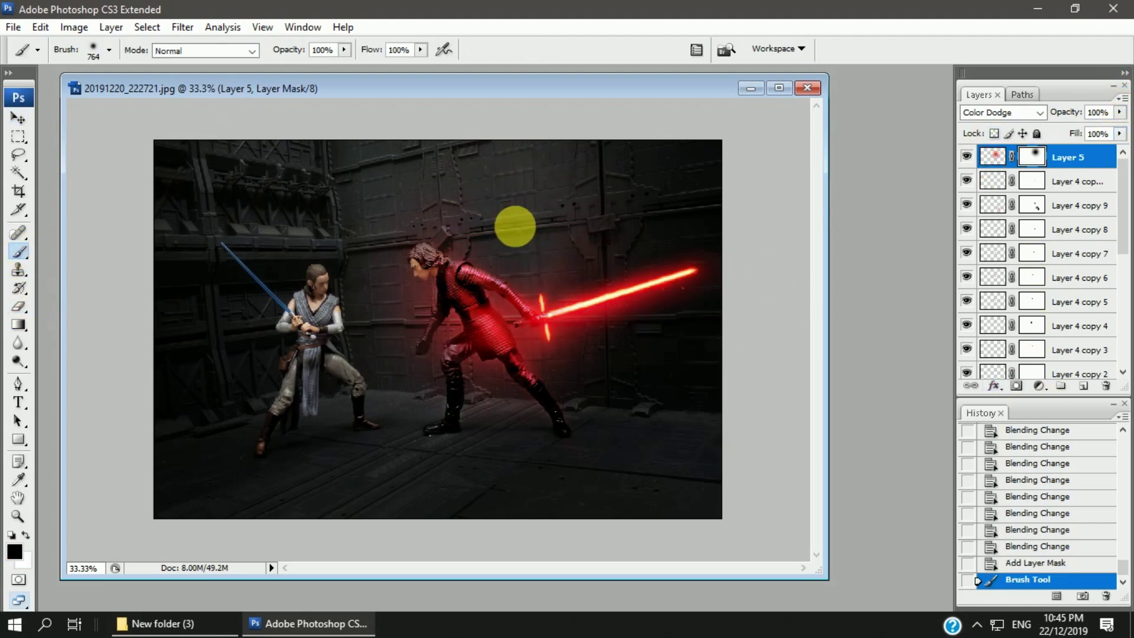
{"action": "left_click", "coordinate": [576, 242]}
{"action": "left_click", "coordinate": [519, 337]}
{"action": "left_click", "coordinate": [109, 49]}
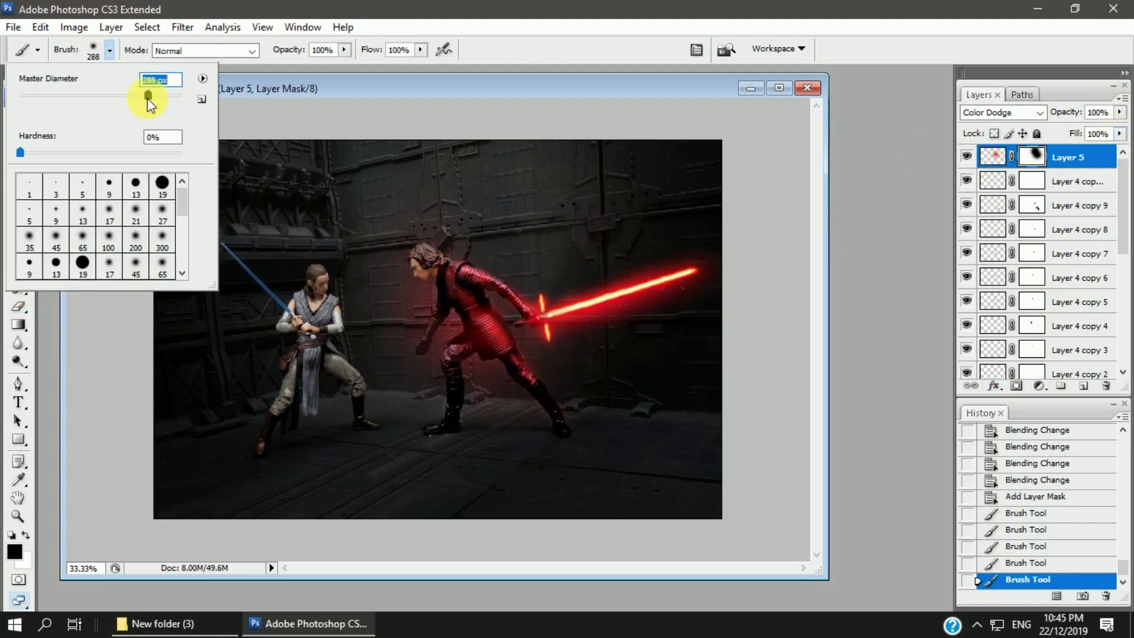
{"action": "left_click", "coordinate": [387, 299]}
{"action": "left_click", "coordinate": [406, 352]}
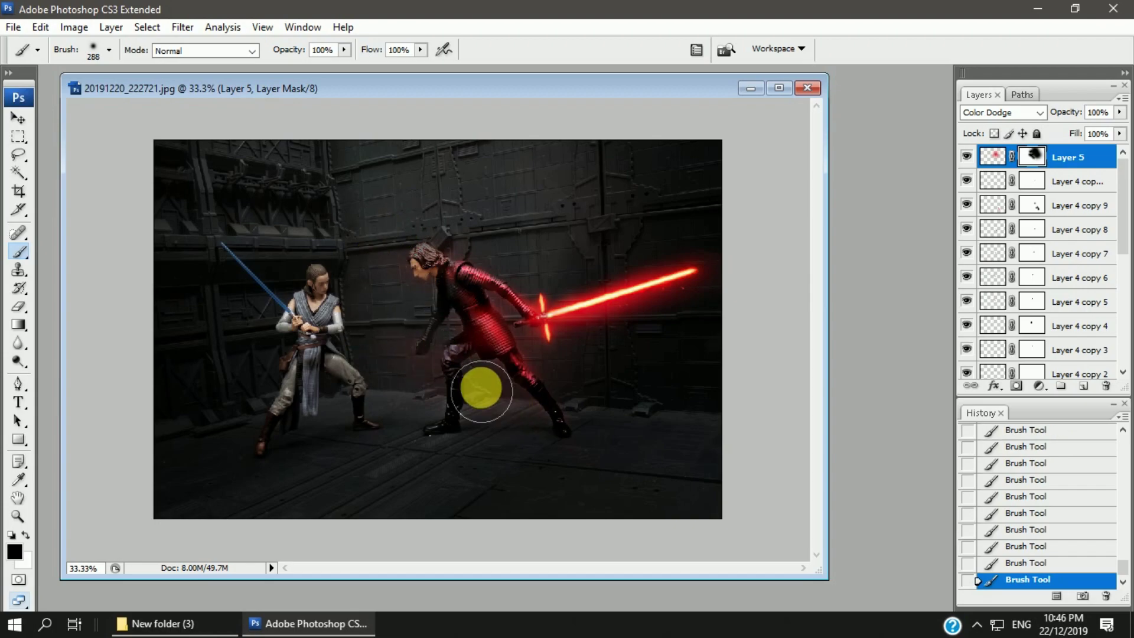
{"action": "left_click", "coordinate": [985, 158]}
{"action": "left_click", "coordinate": [623, 358]}
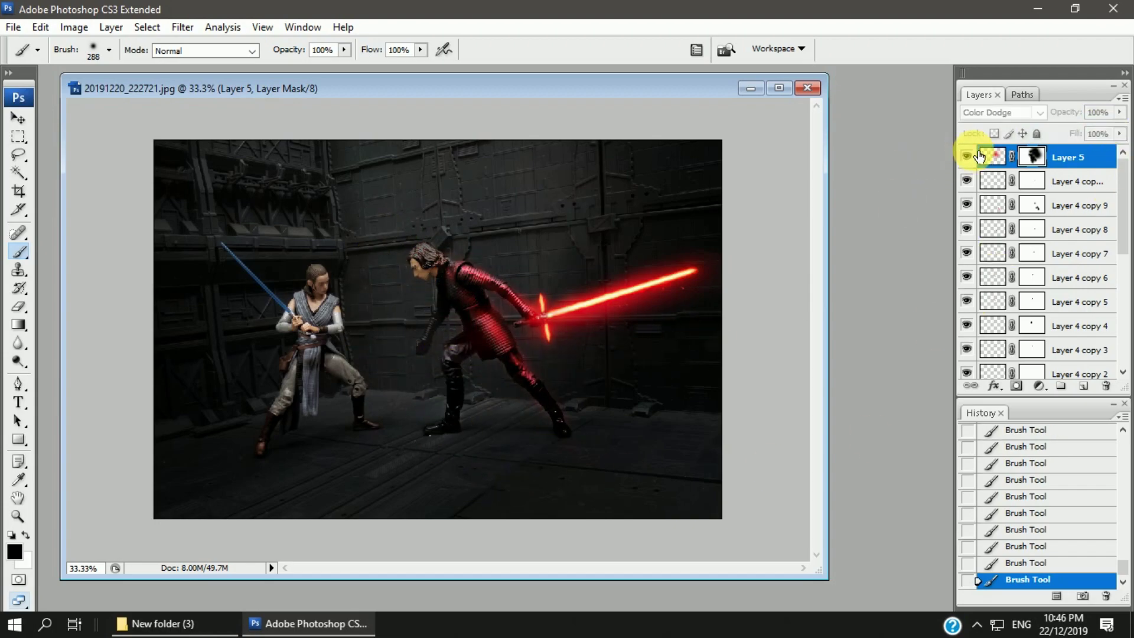
Duplicate the red glow as Layer 5 copy 2 without its mask, rescale it and move it up behind Kylo
{"action": "key", "text": "v"}
{"action": "left_click_drag", "start_coordinate": [1032, 157], "coordinate": [1105, 385]}
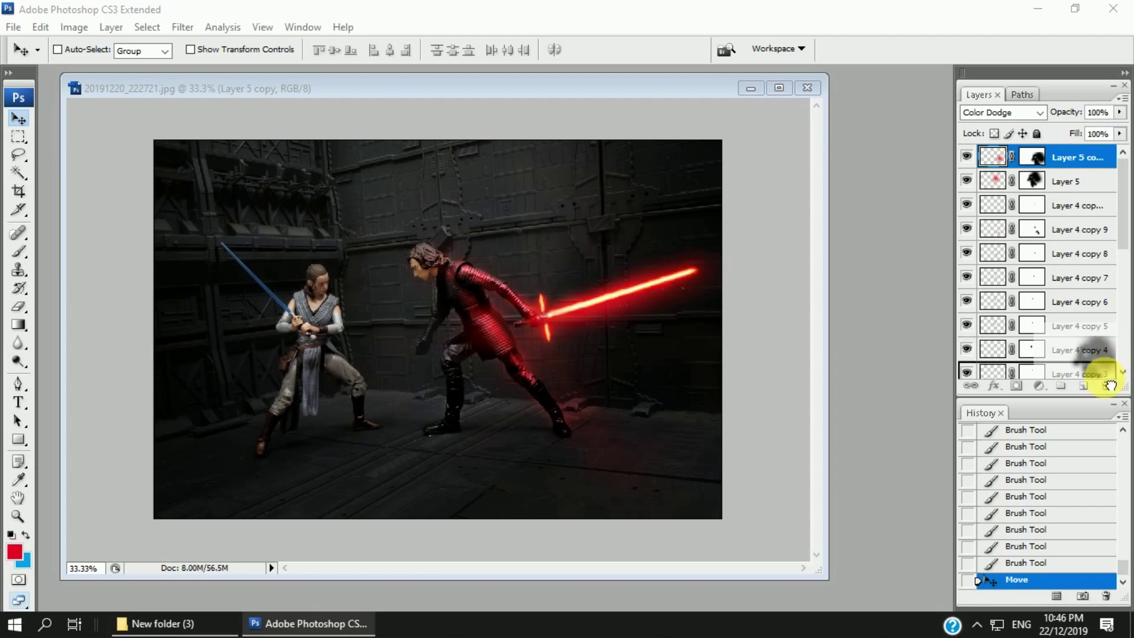
{"action": "left_click", "coordinate": [703, 239]}
{"action": "key", "text": "ctrl+t"}
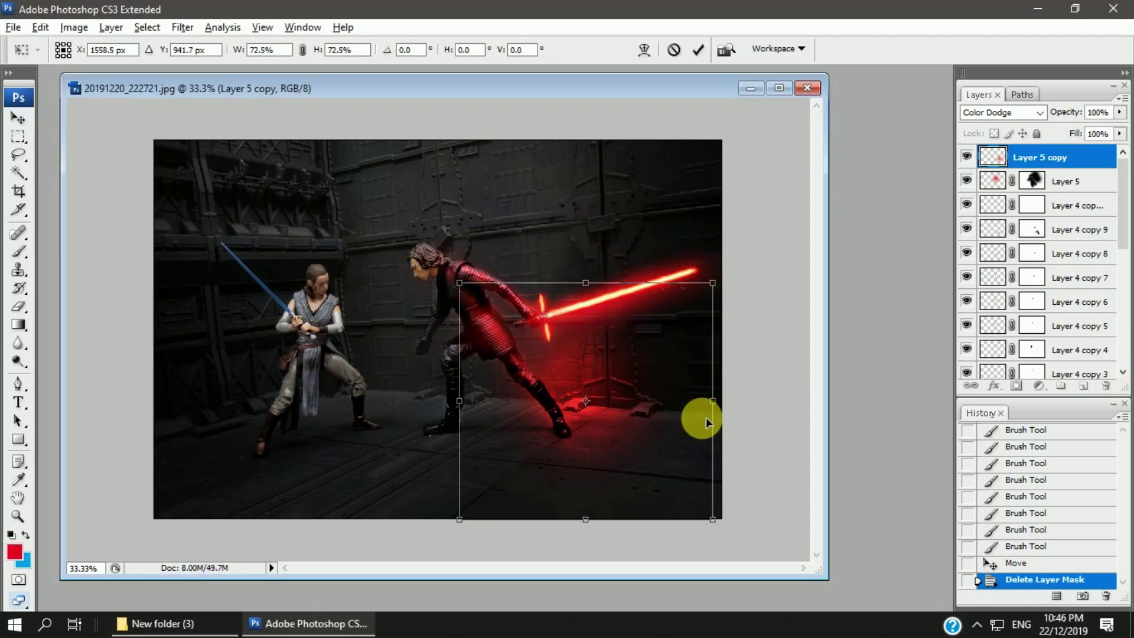
{"action": "mouse_move", "coordinate": [763, 236]}
{"action": "left_mouse_down"}
{"action": "mouse_move", "coordinate": [546, 307]}
{"action": "mouse_move", "coordinate": [588, 303]}
{"action": "left_mouse_up"}
{"action": "key", "text": "Return"}
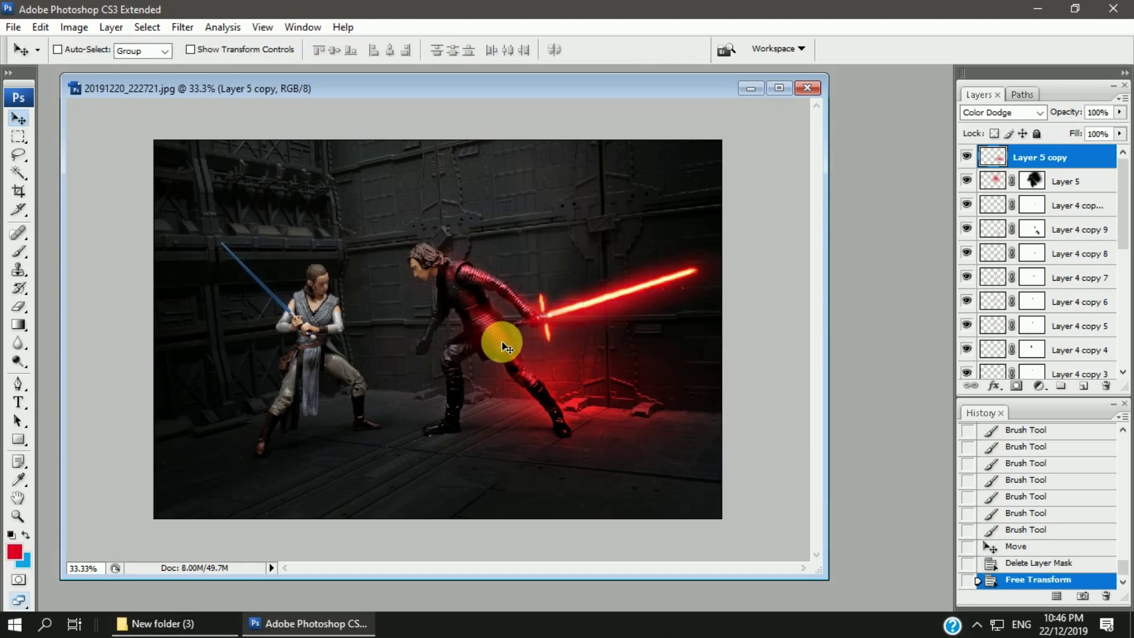
{"action": "key", "text": "ctrl+t"}
{"action": "key", "text": "Return"}
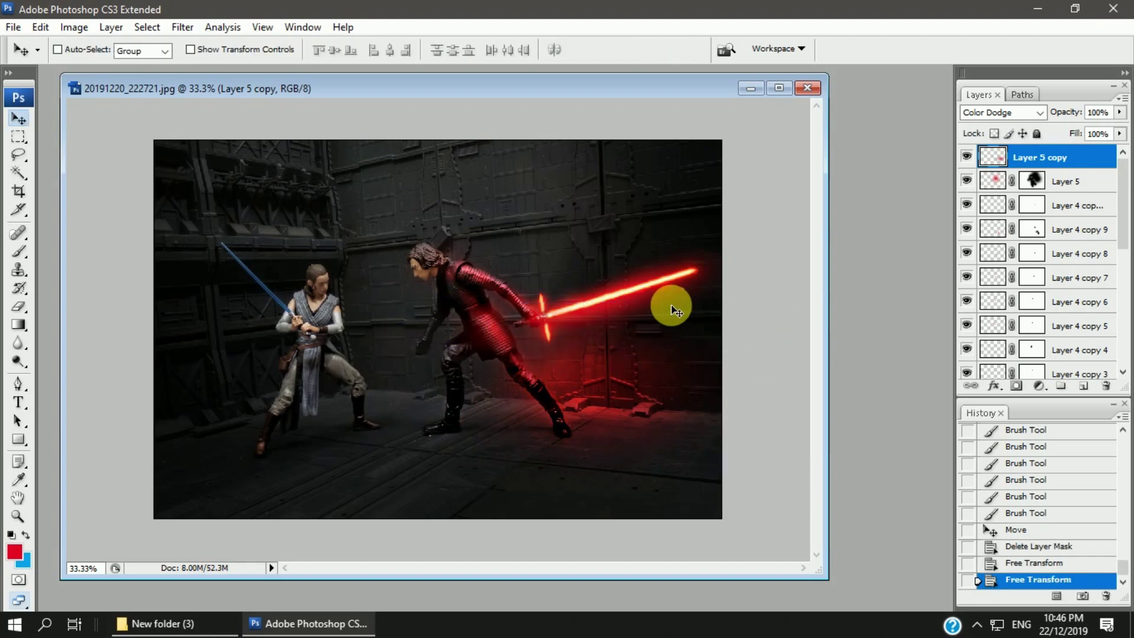
{"action": "left_click_drag", "start_coordinate": [671, 305], "coordinate": [560, 212]}
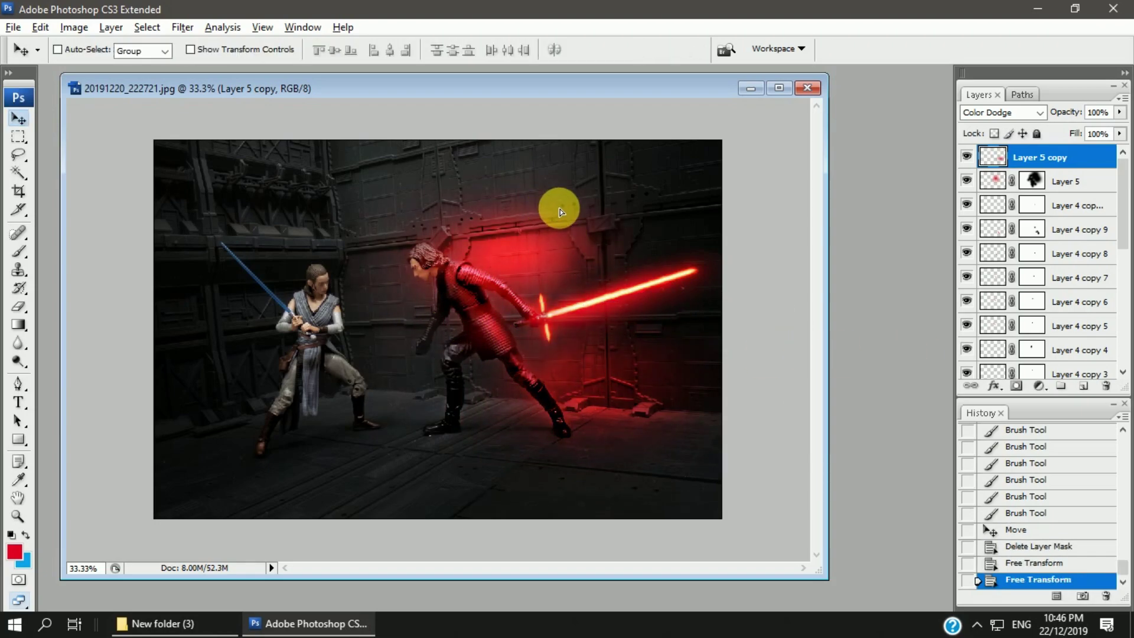
Erase the extra red glow around Kylo's head with an enlarged eraser
{"action": "key", "text": "e"}
{"action": "left_click", "coordinate": [110, 51]}
{"action": "left_click_drag", "start_coordinate": [171, 96], "coordinate": [155, 98]}
{"action": "mouse_move", "coordinate": [480, 246]}
{"action": "left_mouse_down"}
{"action": "mouse_move", "coordinate": [384, 328]}
{"action": "mouse_move", "coordinate": [413, 259]}
{"action": "left_mouse_up"}
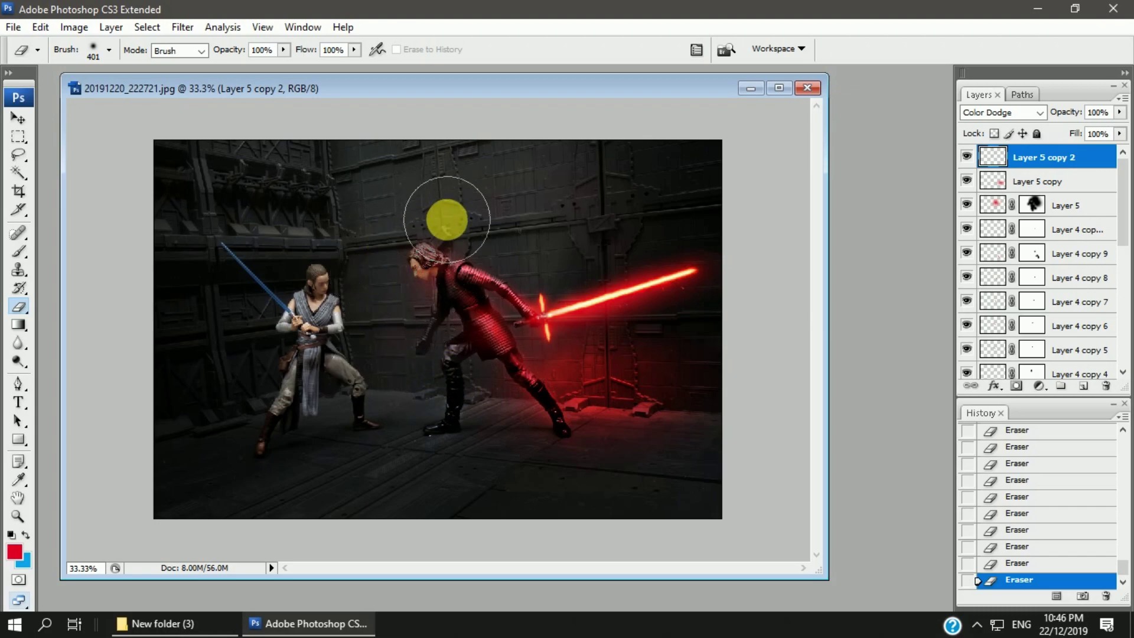
Target Layer 4 copy 4's mask and reset the colours to black and white for brushing
{"action": "key", "text": "v"}
{"action": "left_click", "coordinate": [985, 330]}
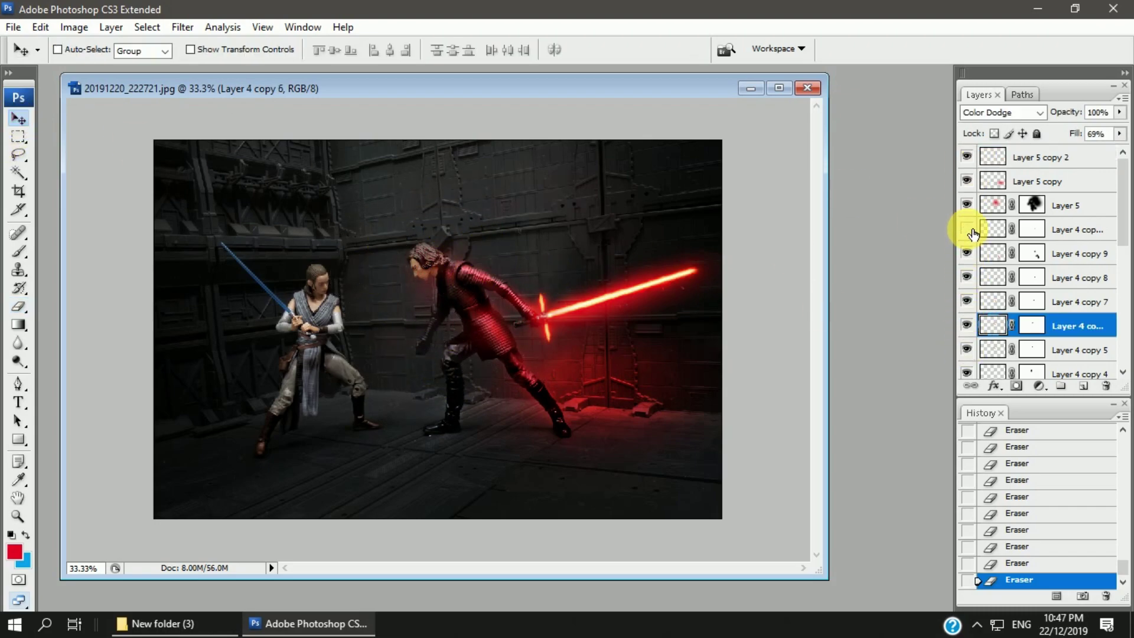
{"action": "scroll", "coordinate": [1075, 262], "scroll_direction": "down", "scroll_amount": 3}
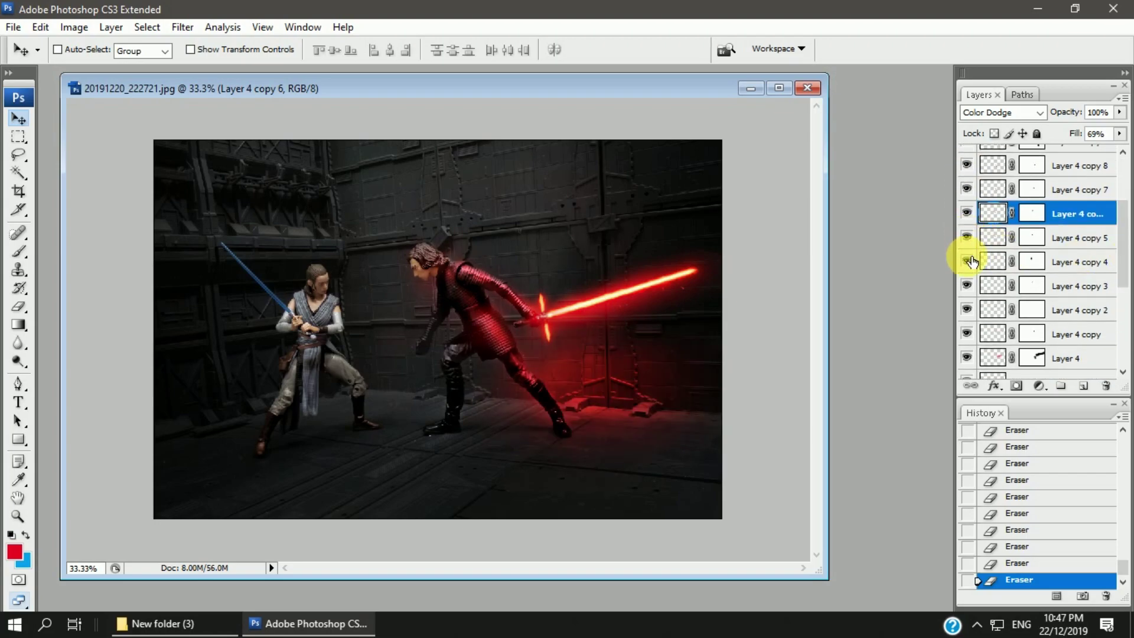
{"action": "left_click", "coordinate": [1032, 262]}
{"action": "key", "text": "b"}
{"action": "key", "text": "d"}
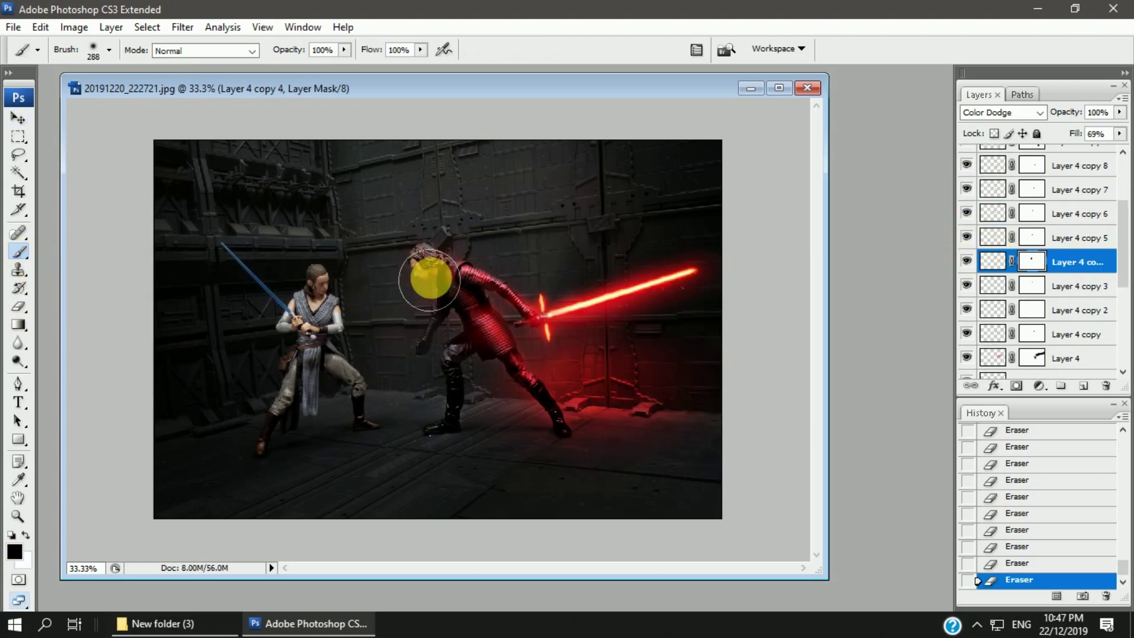
{"action": "left_click", "coordinate": [18, 118]}
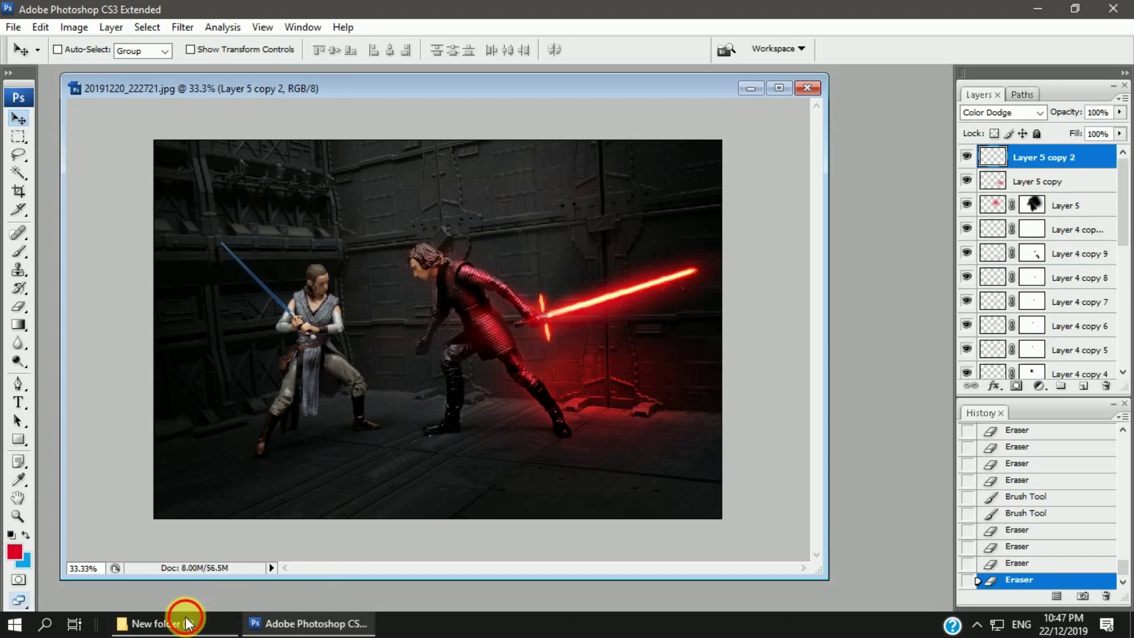
Bring the blue saber from Lightsaber-psd65541.psd into the photo, enlarged and rotated onto Rey's hilt
{"action": "left_click", "coordinate": [186, 623]}
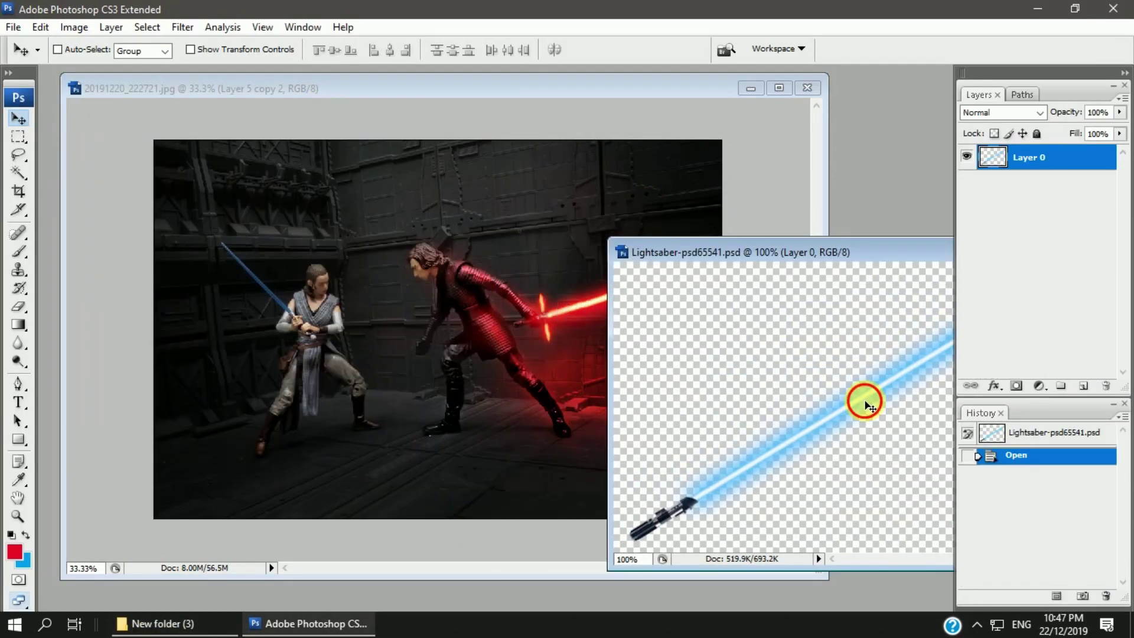
{"action": "left_click_drag", "start_coordinate": [868, 404], "coordinate": [548, 253]}
{"action": "key", "text": "ctrl+t"}
{"action": "mouse_move", "coordinate": [341, 182]}
{"action": "left_mouse_down"}
{"action": "mouse_move", "coordinate": [505, 189]}
{"action": "mouse_move", "coordinate": [566, 175]}
{"action": "left_mouse_up"}
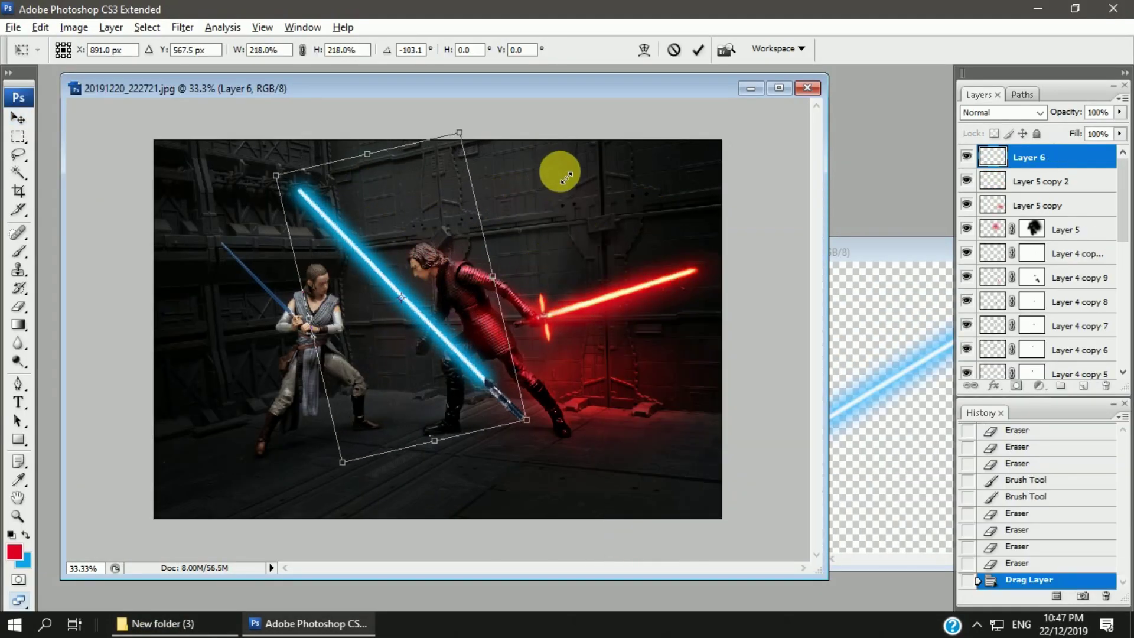
{"action": "left_click_drag", "start_coordinate": [358, 268], "coordinate": [263, 309]}
{"action": "key", "text": "Return"}
Nudge and slightly rotate the blue saber so it lines up over Rey's blade
{"action": "key", "text": "Left"}
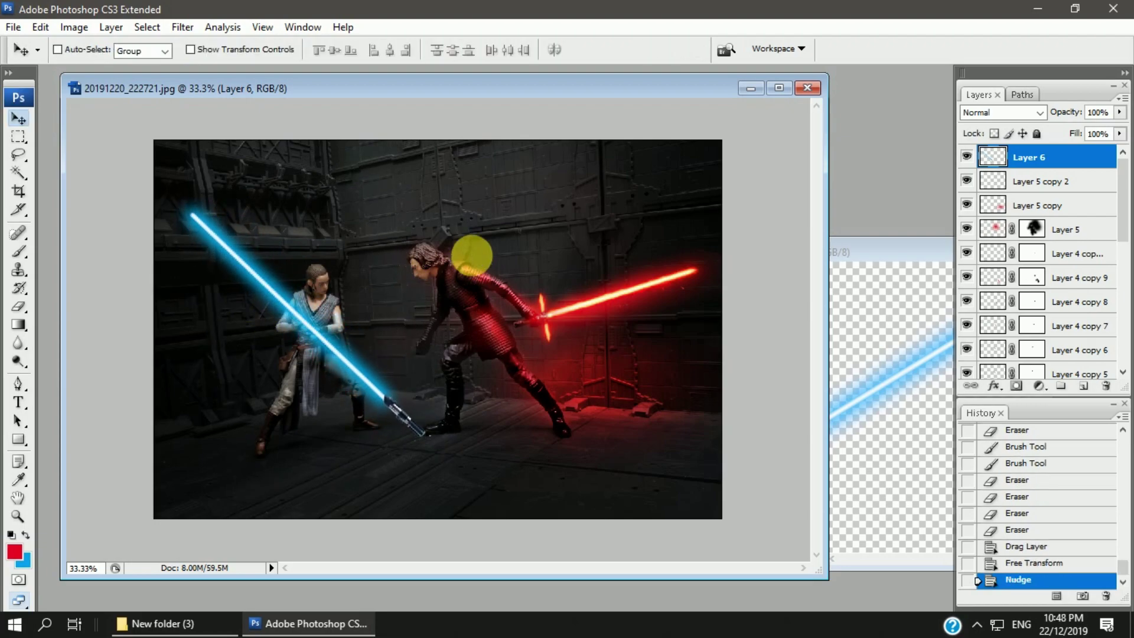
{"action": "key", "text": "ctrl+t"}
{"action": "left_click_drag", "start_coordinate": [506, 278], "coordinate": [503, 291]}
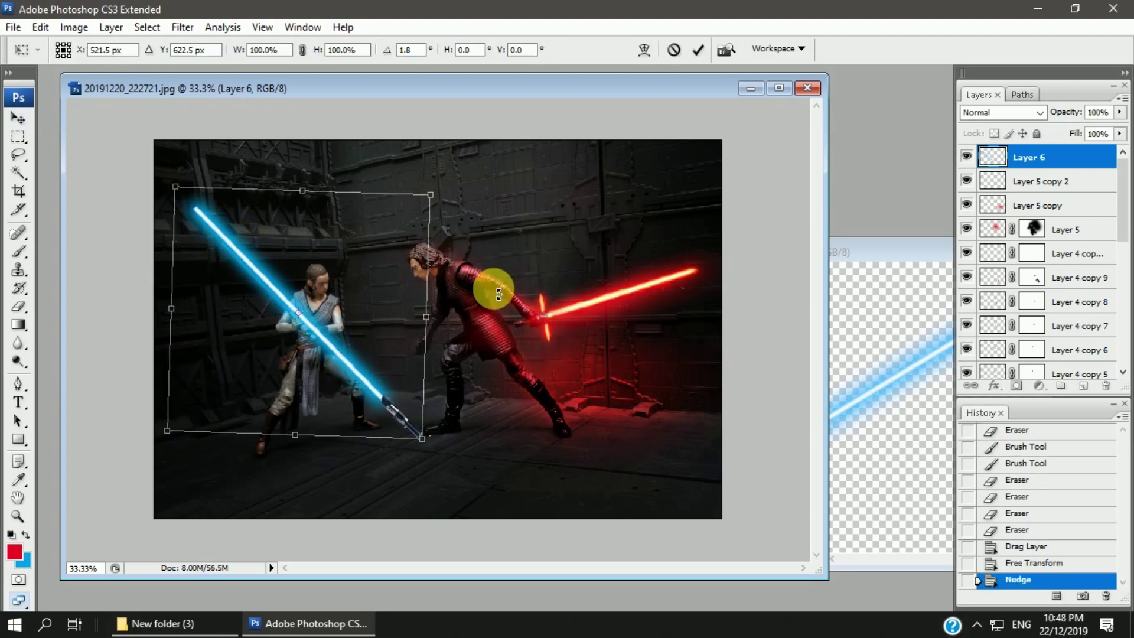
{"action": "key", "text": "Return"}
{"action": "key", "text": "shift+Down"}
{"action": "key", "text": "shift+Down"}
{"action": "key", "text": "shift+Down"}
{"action": "key", "text": "shift+Right"}
{"action": "key", "text": "shift+Right"}
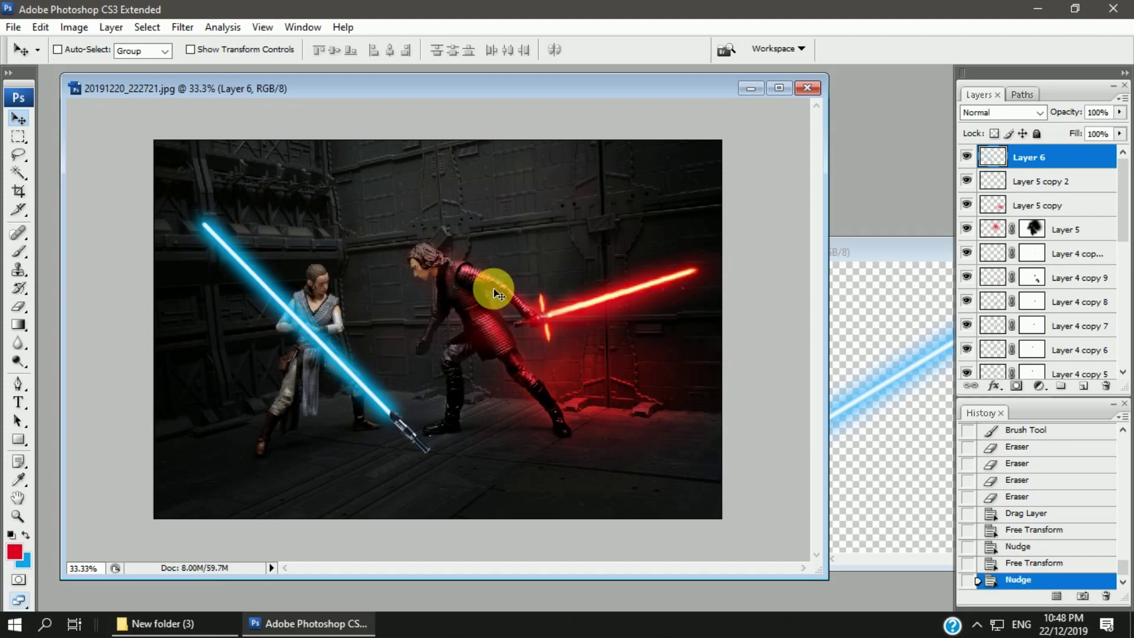
Add a mask to the blue saber and paint out the lower blade around Rey's grip with a 60 px brush
{"action": "left_click", "coordinate": [1016, 387]}
{"action": "left_click", "coordinate": [19, 251]}
{"action": "left_click_drag", "start_coordinate": [384, 342], "coordinate": [451, 346]}
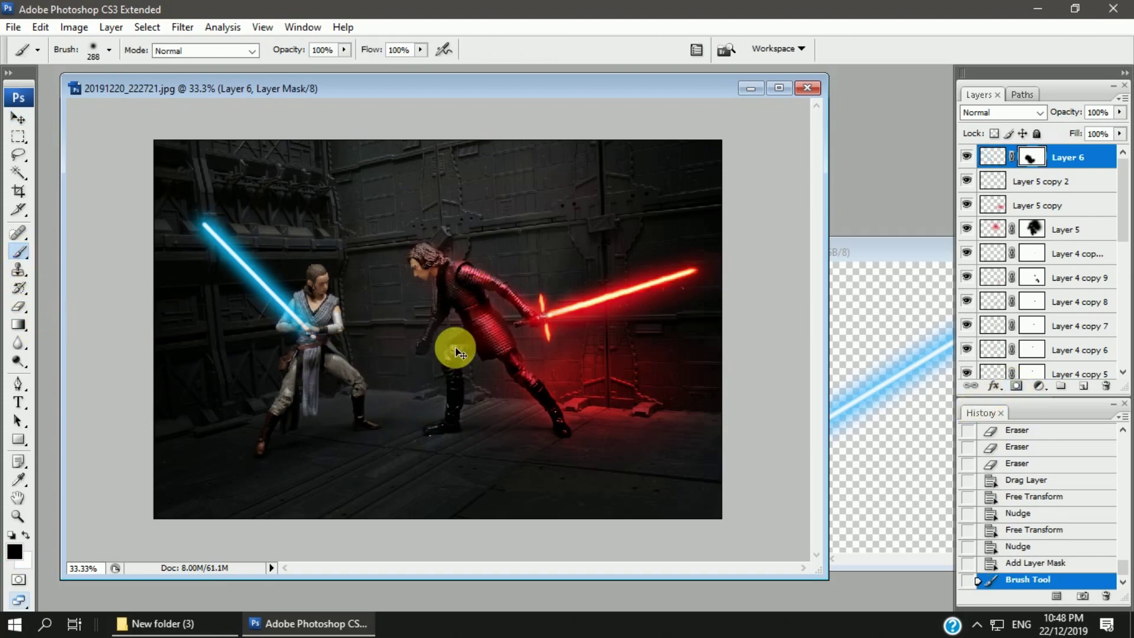
{"action": "left_click", "coordinate": [363, 367], "text": "ctrl"}
{"action": "left_click_drag", "start_coordinate": [363, 367], "coordinate": [472, 384]}
{"action": "left_click", "coordinate": [108, 50]}
{"action": "type", "text": "60"}
{"action": "key", "text": "Return"}
{"action": "mouse_move", "coordinate": [366, 331]}
{"action": "left_mouse_down"}
{"action": "mouse_move", "coordinate": [342, 313]}
{"action": "mouse_move", "coordinate": [347, 304]}
{"action": "left_mouse_up"}
{"action": "key", "text": "ctrl+minus"}
{"action": "key", "text": "ctrl+minus"}
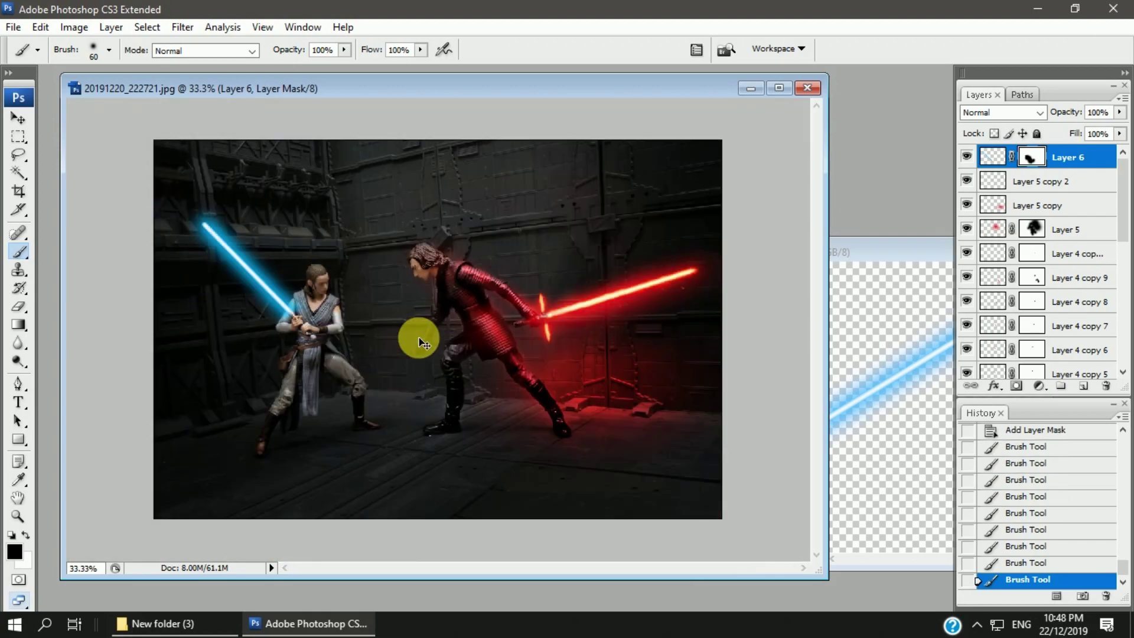
Unlink the saber's mask and shrink the blue saber to about 90%
{"action": "left_click", "coordinate": [17, 119]}
{"action": "left_click", "coordinate": [1011, 157]}
{"action": "key", "text": "ctrl+t"}
{"action": "left_click_drag", "start_coordinate": [442, 191], "coordinate": [424, 220]}
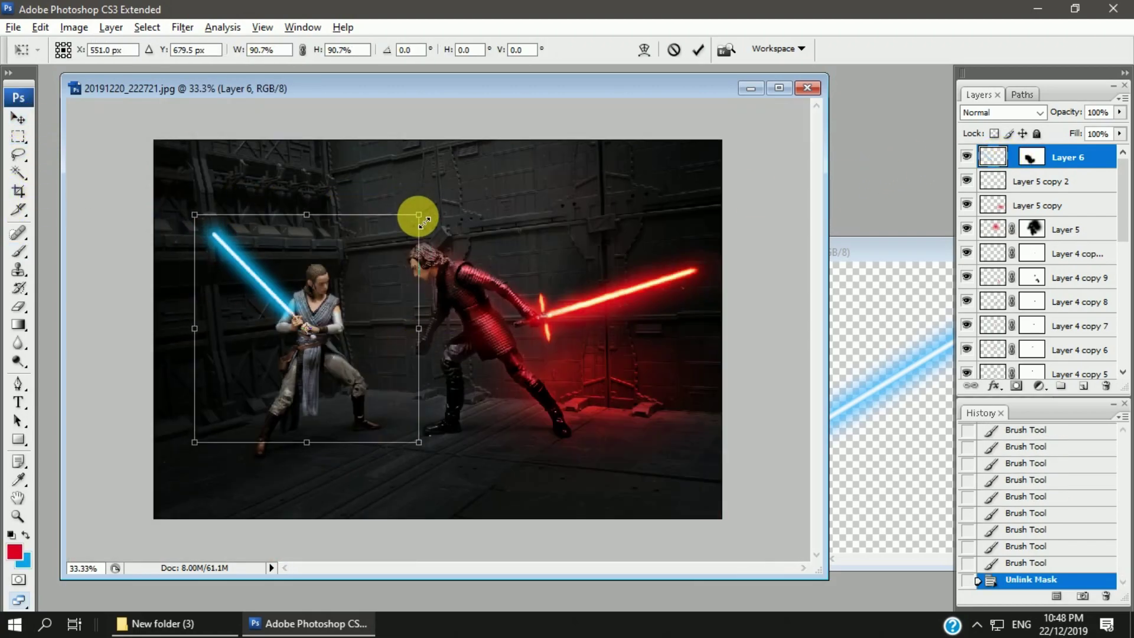
{"action": "key", "text": "Return"}
{"action": "key", "text": "ctrl+plus"}
{"action": "key", "text": "ctrl+minus"}
{"action": "key", "text": "ctrl+t"}
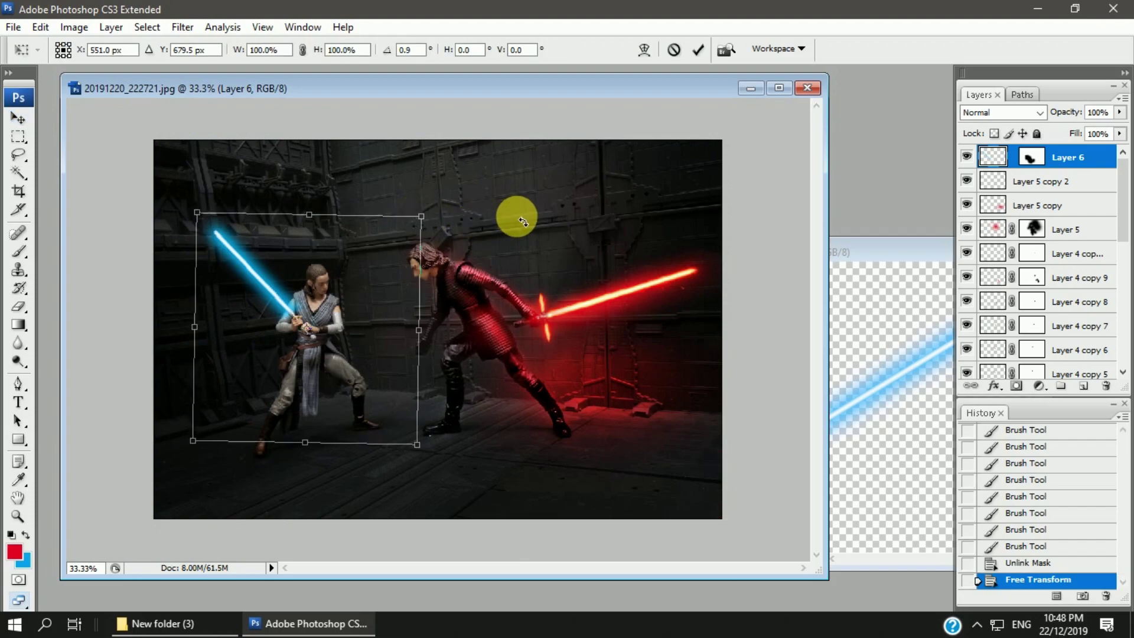
{"action": "key", "text": "Return"}
Try a nudge and a 1.5° tilt on the saber, then undo back to the first transform
{"action": "key", "text": "ctrl+plus"}
{"action": "key", "text": "Left"}
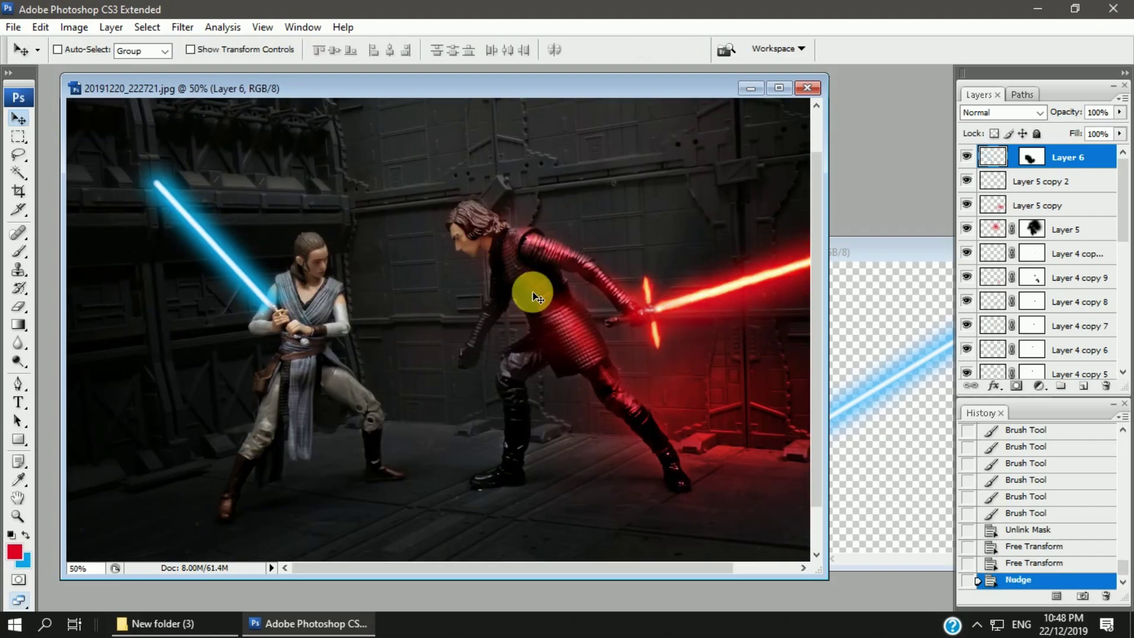
{"action": "key", "text": "ctrl+t"}
{"action": "left_click_drag", "start_coordinate": [520, 471], "coordinate": [520, 462]}
{"action": "key", "text": "Return"}
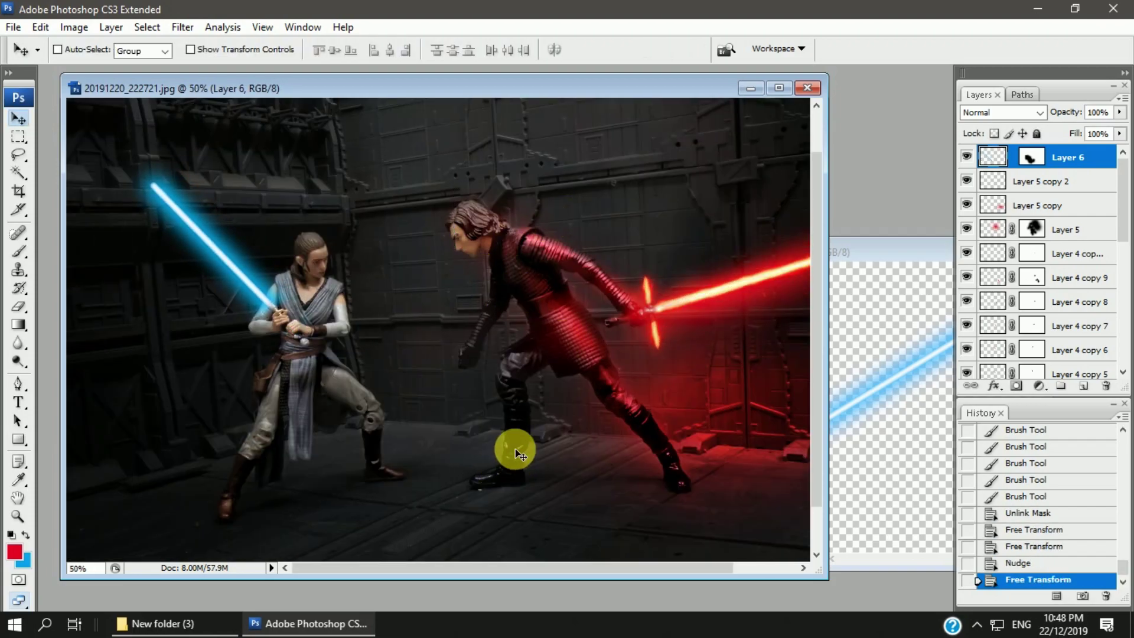
{"action": "key", "text": "ctrl+plus"}
{"action": "key", "text": "ctrl+plus"}
{"action": "key", "text": "ctrl+minus"}
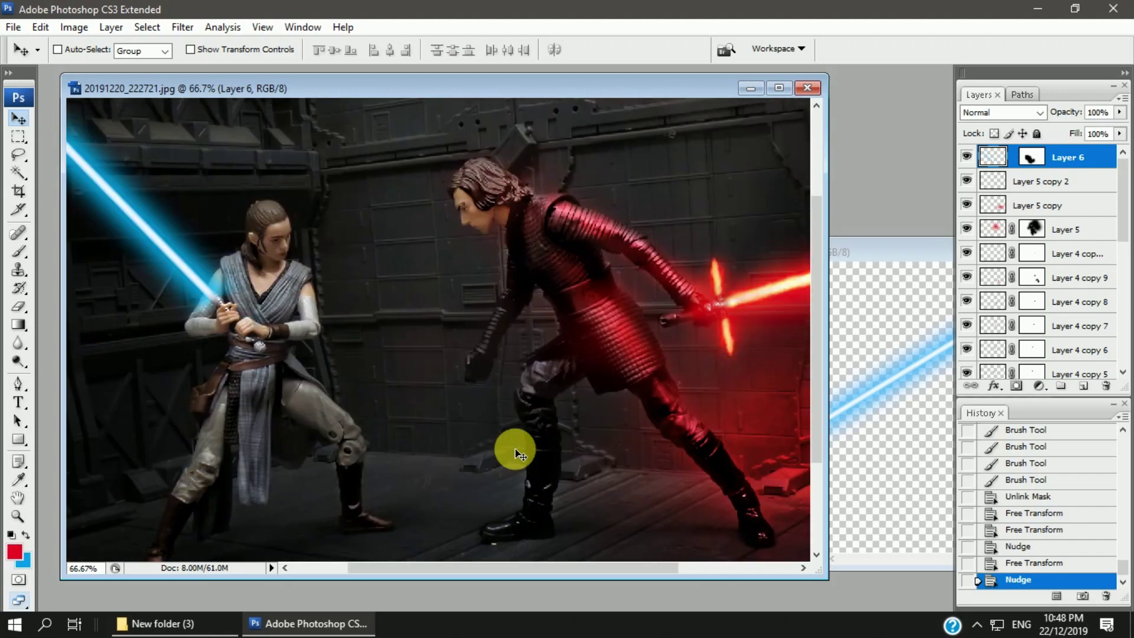
{"action": "key", "text": "ctrl+alt+z"}
{"action": "key", "text": "ctrl+alt+z"}
{"action": "key", "text": "ctrl+alt+z"}
{"action": "key", "text": "ctrl+minus"}
{"action": "key", "text": "ctrl+alt+z"}
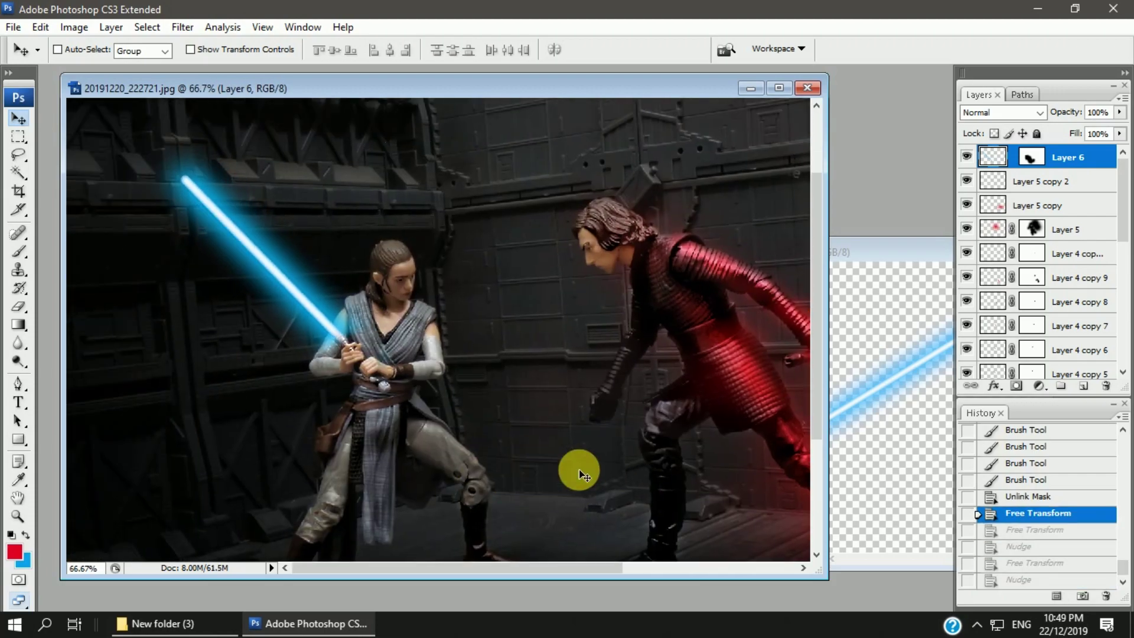
{"action": "key", "text": "ctrl+minus"}
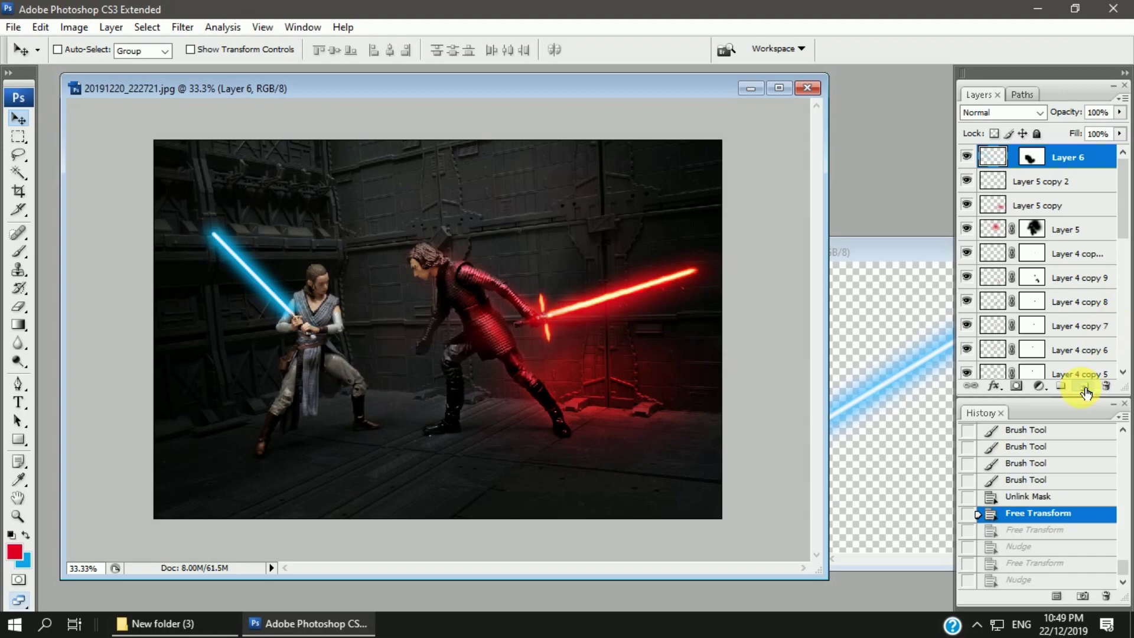
On new Layer 7, paint a 1399 px soft blue dab over the left figure
{"action": "left_click", "coordinate": [1085, 392]}
{"action": "key", "text": "b"}
{"action": "left_click", "coordinate": [109, 51]}
{"action": "type", "text": "1399"}
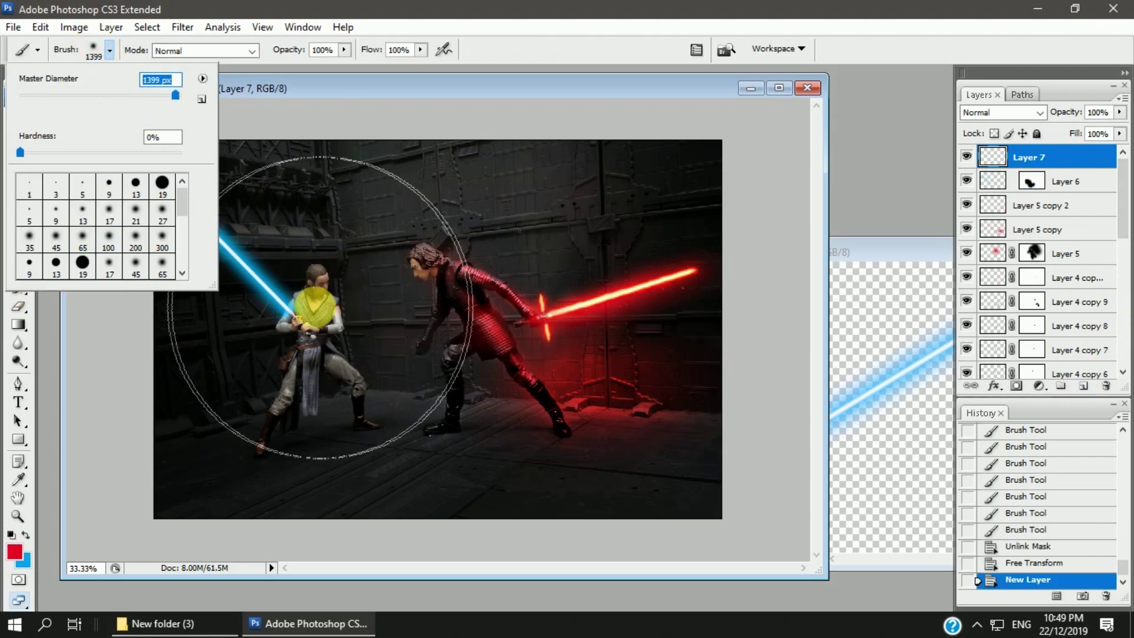
{"action": "left_click", "coordinate": [195, 319]}
{"action": "key", "text": "ctrl+z"}
{"action": "left_click", "coordinate": [25, 534]}
{"action": "left_click", "coordinate": [218, 236]}
Set the blue glow layer to Screen blending and shift it into position
{"action": "key", "text": "v"}
{"action": "left_click", "coordinate": [1012, 113]}
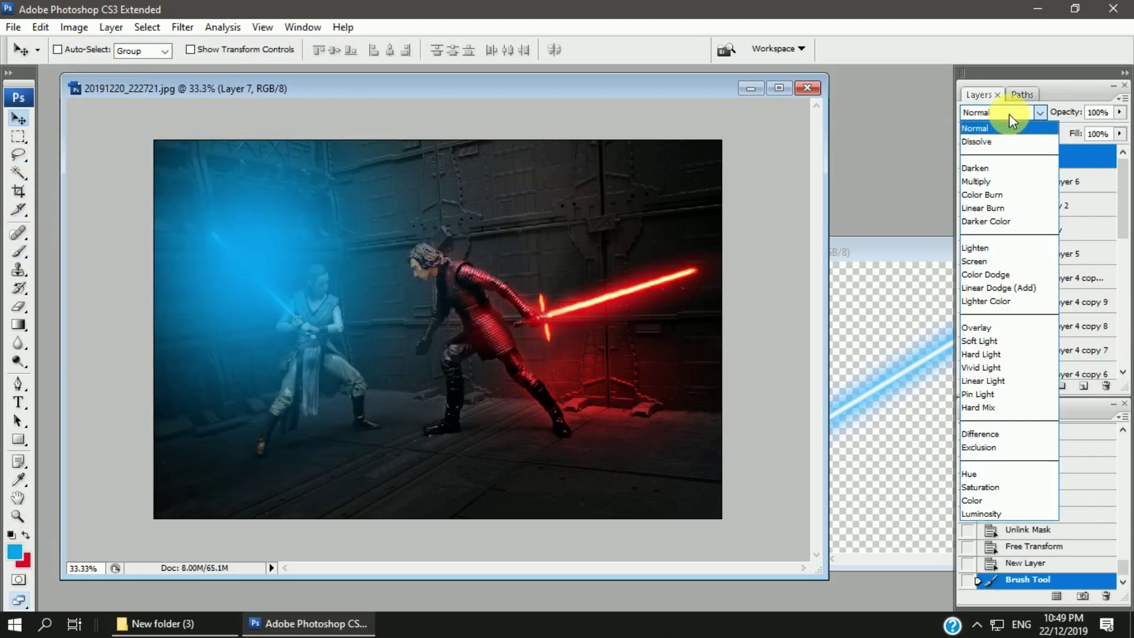
{"action": "left_click", "coordinate": [1002, 183]}
{"action": "key", "text": "Down"}
{"action": "key", "text": "Down"}
{"action": "key", "text": "Down"}
{"action": "key", "text": "Down"}
{"action": "key", "text": "Down"}
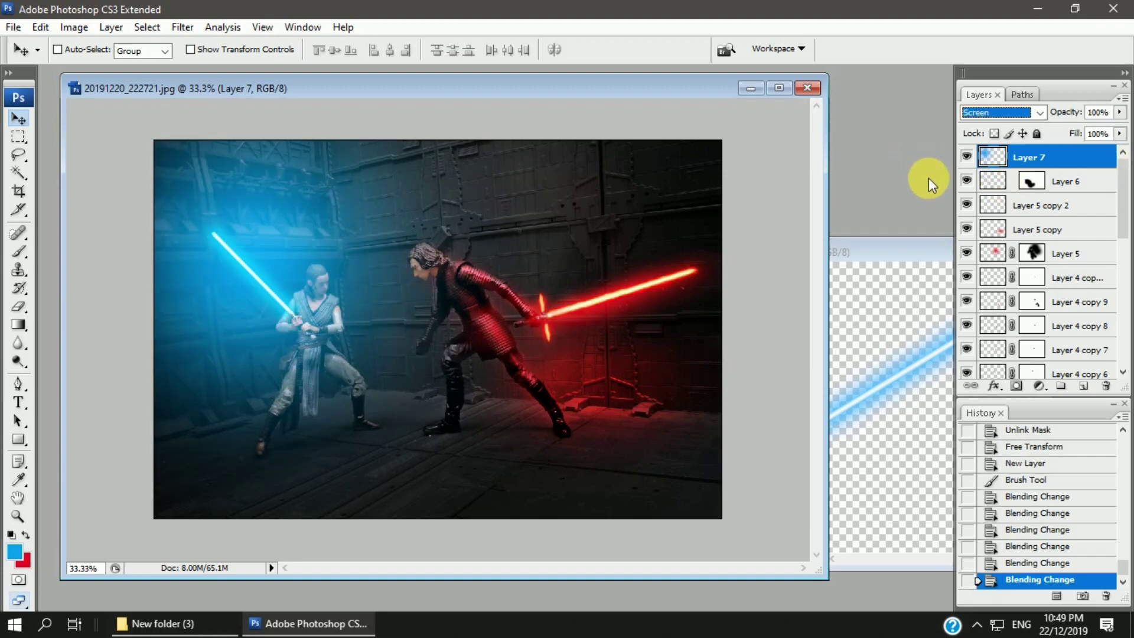
{"action": "left_click_drag", "start_coordinate": [292, 372], "coordinate": [331, 334]}
Mask the blue glow off the upper-left wall with a 370 px black brush
{"action": "left_click", "coordinate": [1016, 386]}
{"action": "left_click", "coordinate": [19, 269]}
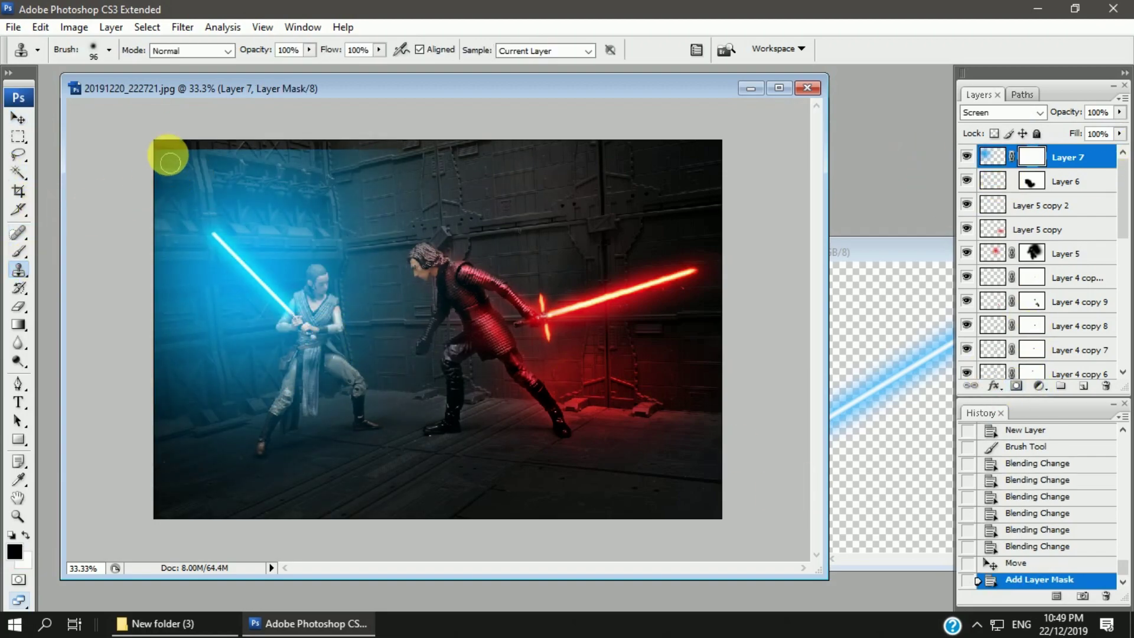
{"action": "left_click", "coordinate": [110, 51]}
{"action": "left_click", "coordinate": [227, 164]}
{"action": "key", "text": "Return"}
{"action": "key", "text": "b"}
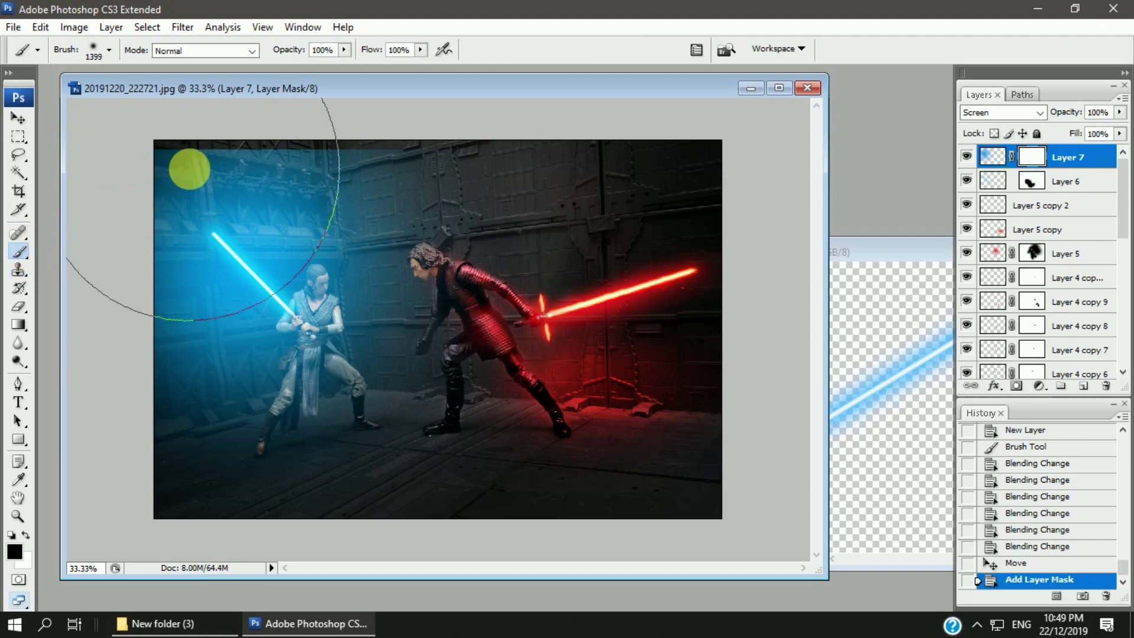
{"action": "left_click", "coordinate": [109, 51]}
{"action": "left_click_drag", "start_coordinate": [172, 97], "coordinate": [118, 98]}
{"action": "left_click", "coordinate": [380, 177]}
{"action": "mouse_move", "coordinate": [380, 177]}
{"action": "left_mouse_down"}
{"action": "mouse_move", "coordinate": [301, 222]}
{"action": "mouse_move", "coordinate": [216, 180]}
{"action": "mouse_move", "coordinate": [152, 274]}
{"action": "mouse_move", "coordinate": [170, 273]}
{"action": "mouse_move", "coordinate": [248, 349]}
{"action": "mouse_move", "coordinate": [195, 433]}
{"action": "mouse_move", "coordinate": [215, 392]}
{"action": "mouse_move", "coordinate": [321, 417]}
{"action": "mouse_move", "coordinate": [360, 246]}
{"action": "mouse_move", "coordinate": [334, 225]}
{"action": "mouse_move", "coordinate": [342, 221]}
{"action": "left_mouse_up"}
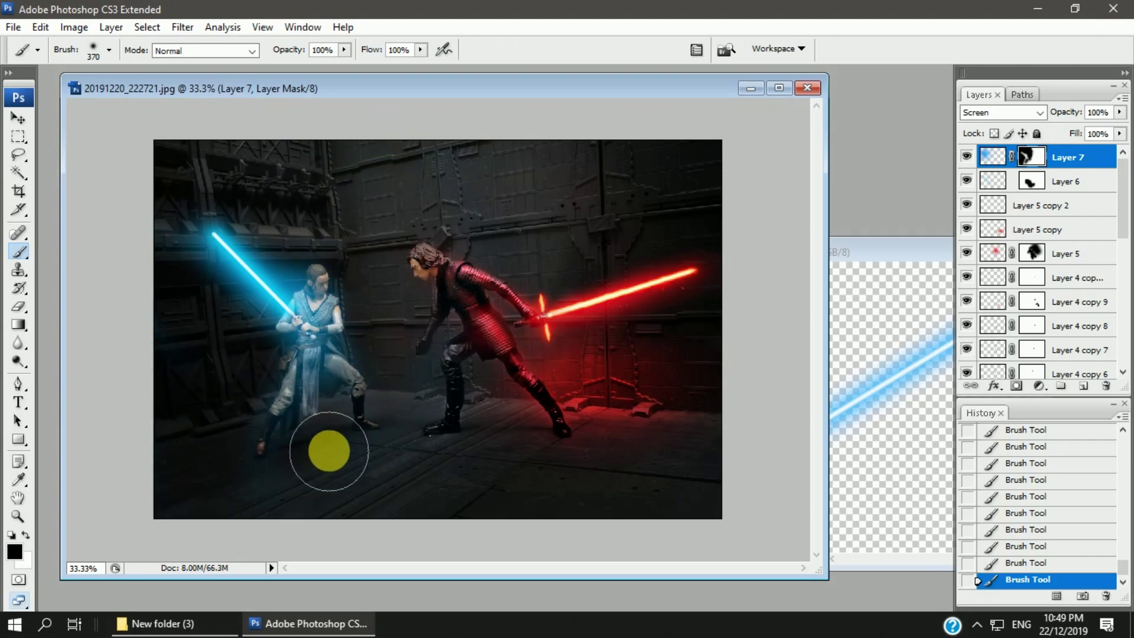
Duplicate the blue glow layer, remove the copy's mask and set it to Color Dodge
{"action": "key", "text": "v"}
{"action": "left_click_drag", "start_coordinate": [1063, 157], "coordinate": [1084, 386]}
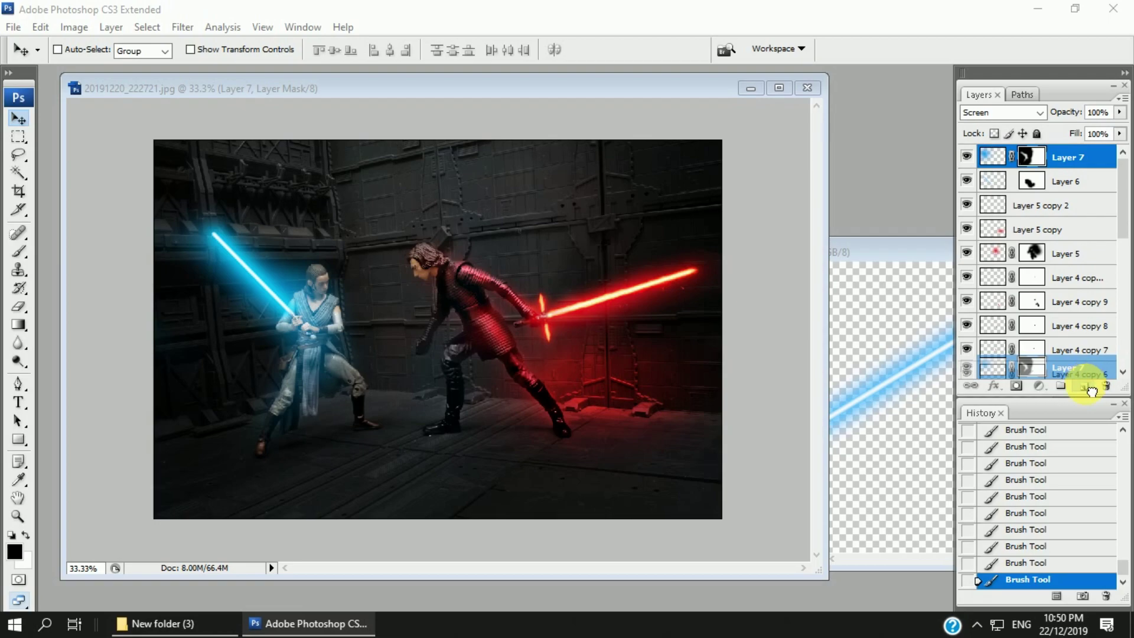
{"action": "key", "text": "Escape"}
{"action": "left_click_drag", "start_coordinate": [1031, 181], "coordinate": [1106, 385]}
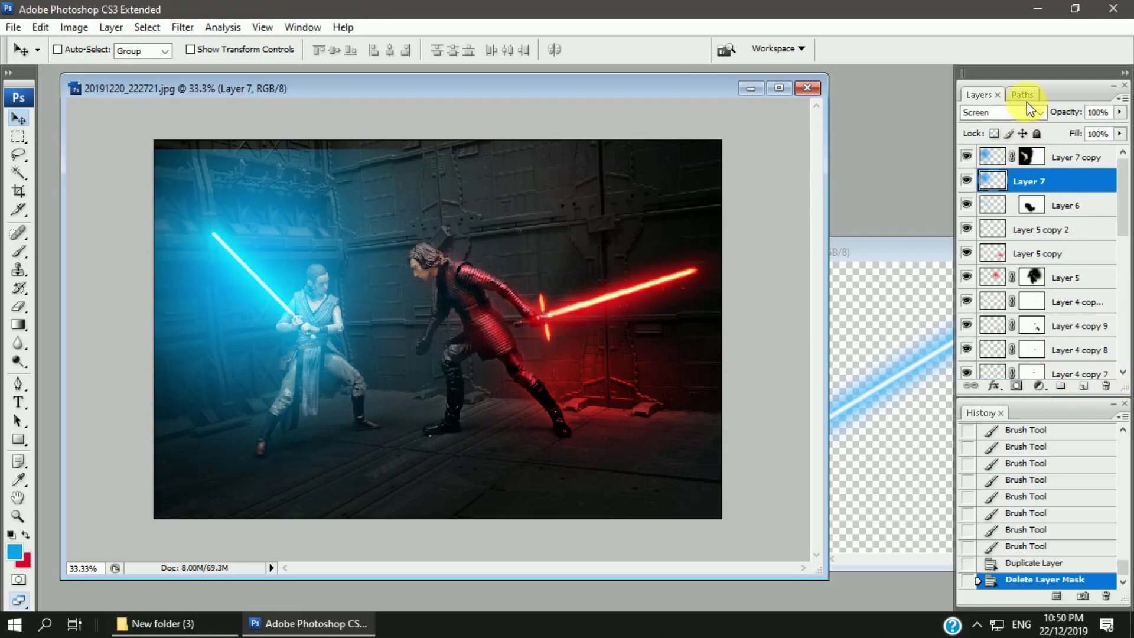
{"action": "left_click", "coordinate": [1001, 112]}
{"action": "left_click", "coordinate": [1003, 237]}
Stretch the Color Dodge glow up over the left wall and shift its hue by -10
{"action": "key", "text": "ctrl+t"}
{"action": "left_click_drag", "start_coordinate": [357, 145], "coordinate": [284, 373]}
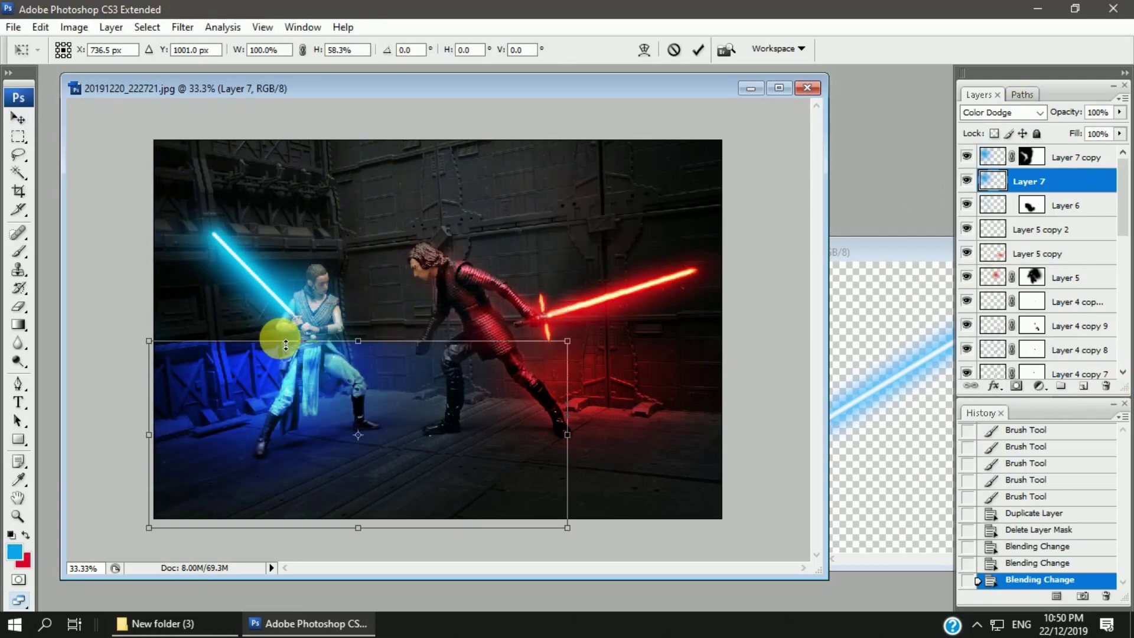
{"action": "mouse_move", "coordinate": [359, 385]}
{"action": "left_mouse_down"}
{"action": "mouse_move", "coordinate": [313, 398]}
{"action": "mouse_move", "coordinate": [283, 223]}
{"action": "mouse_move", "coordinate": [228, 180]}
{"action": "left_mouse_up"}
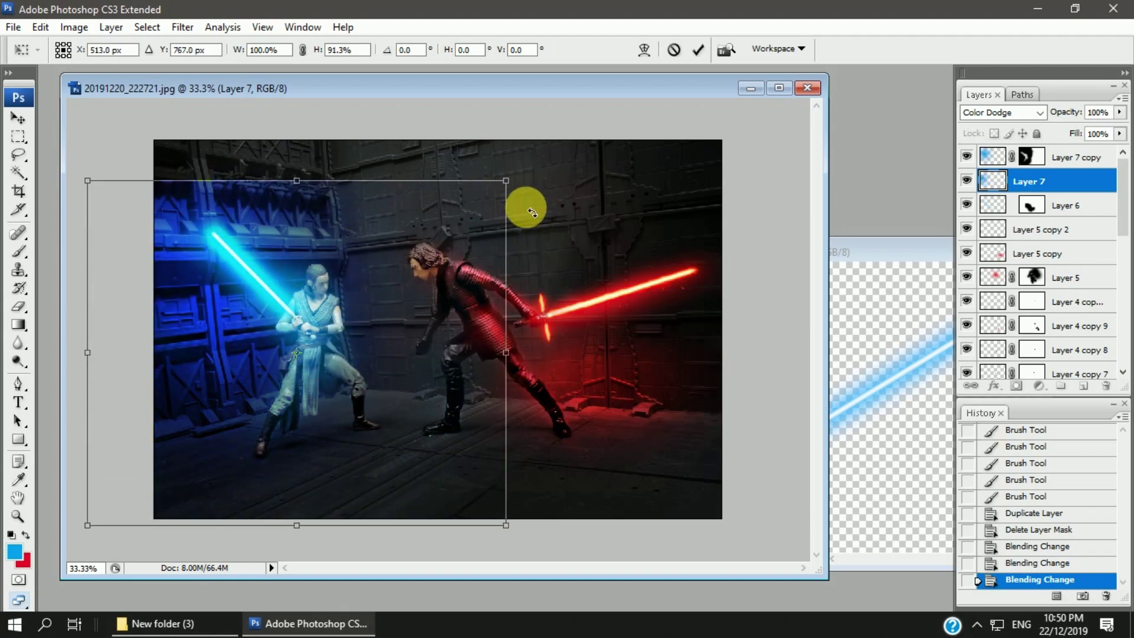
{"action": "key", "text": "Return"}
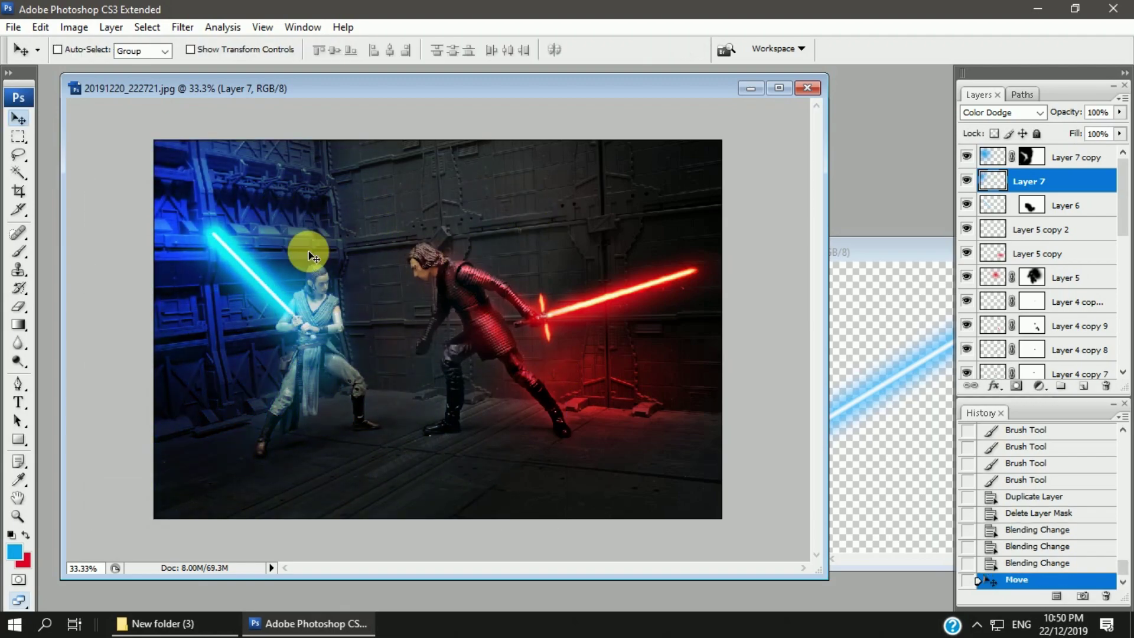
{"action": "left_click", "coordinate": [74, 27]}
{"action": "left_click", "coordinate": [259, 198]}
{"action": "left_click_drag", "start_coordinate": [870, 161], "coordinate": [862, 162]}
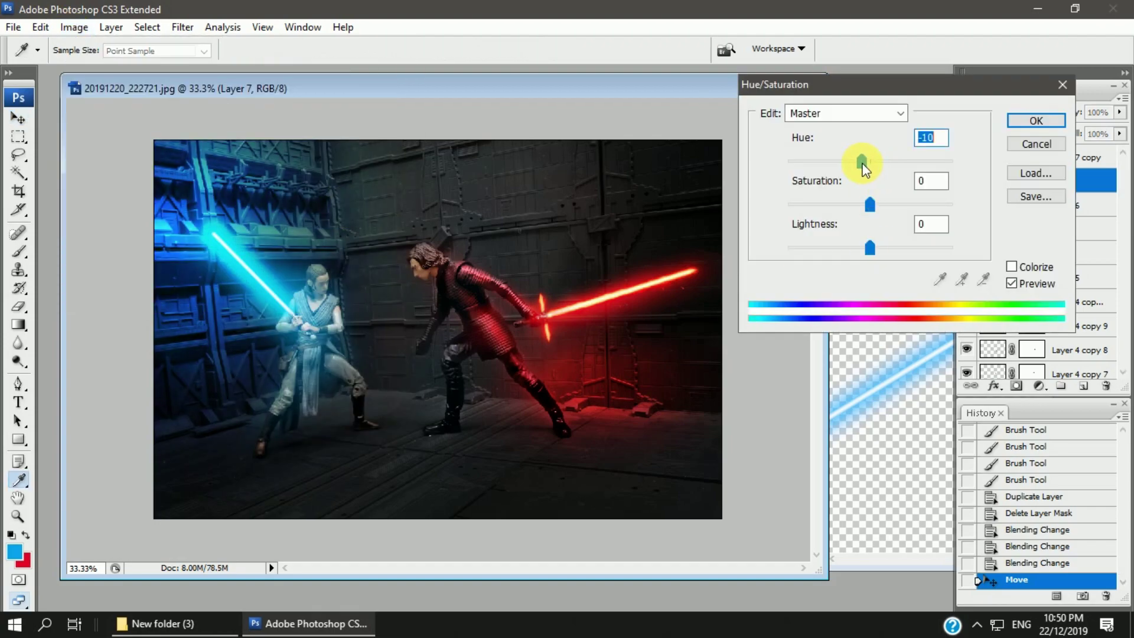
{"action": "left_click", "coordinate": [1036, 123]}
Mask the Color Dodge glow around the figure and set its fill to 76%
{"action": "left_click", "coordinate": [1016, 386]}
{"action": "key", "text": "b"}
{"action": "mouse_move", "coordinate": [131, 250]}
{"action": "left_mouse_down"}
{"action": "mouse_move", "coordinate": [240, 466]}
{"action": "mouse_move", "coordinate": [408, 397]}
{"action": "mouse_move", "coordinate": [355, 329]}
{"action": "mouse_move", "coordinate": [319, 401]}
{"action": "left_mouse_up"}
{"action": "left_click", "coordinate": [997, 189]}
{"action": "left_click_drag", "start_coordinate": [1081, 154], "coordinate": [1102, 158]}
Make Layer 7 copy 2 without a mask, tilted onto the floor at 100% fill
{"action": "key", "text": "v"}
{"action": "left_click_drag", "start_coordinate": [328, 455], "coordinate": [331, 455]}
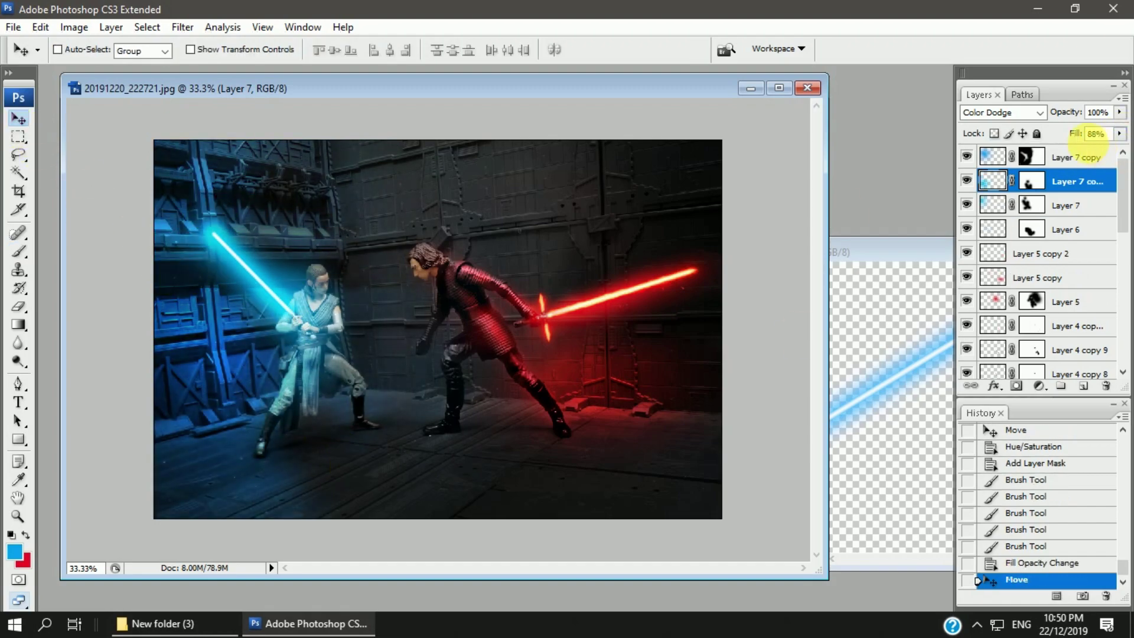
{"action": "left_click_drag", "start_coordinate": [1030, 181], "coordinate": [1106, 385]}
{"action": "left_click", "coordinate": [671, 237]}
{"action": "key", "text": "ctrl+t"}
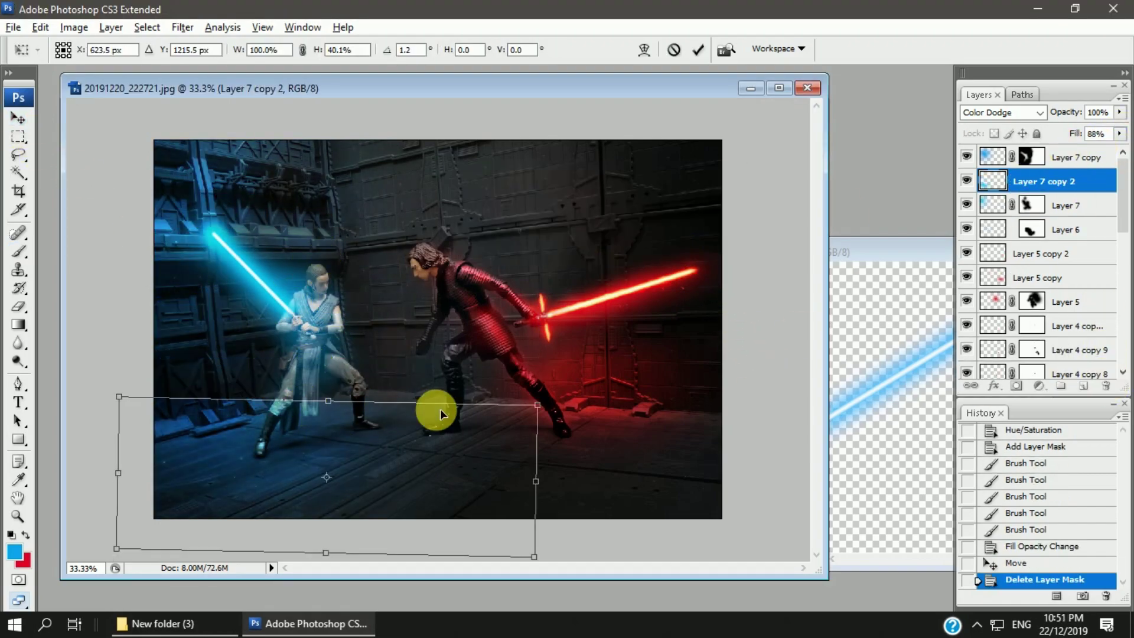
{"action": "left_click_drag", "start_coordinate": [443, 480], "coordinate": [608, 309]}
{"action": "key", "text": "Return"}
{"action": "left_click_drag", "start_coordinate": [395, 399], "coordinate": [388, 374]}
{"action": "key", "text": "shift+0"}
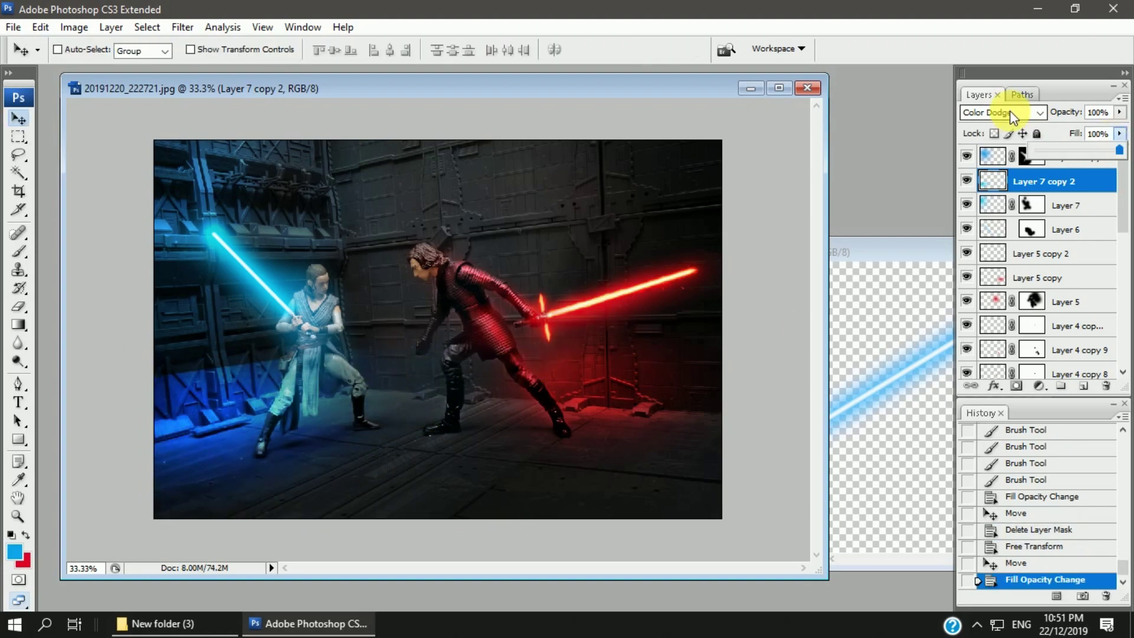
{"action": "left_click", "coordinate": [1008, 112]}
Mask the floor glow off the figure's legs, feet and the floor's left edge
{"action": "left_click", "coordinate": [1016, 386]}
{"action": "key", "text": "b"}
{"action": "left_click_drag", "start_coordinate": [157, 329], "coordinate": [224, 354]}
{"action": "mouse_move", "coordinate": [177, 366]}
{"action": "left_mouse_down"}
{"action": "mouse_move", "coordinate": [278, 354]}
{"action": "mouse_move", "coordinate": [177, 384]}
{"action": "left_mouse_up"}
{"action": "left_click_drag", "start_coordinate": [147, 413], "coordinate": [266, 349]}
{"action": "mouse_move", "coordinate": [145, 473]}
{"action": "left_mouse_down"}
{"action": "mouse_move", "coordinate": [177, 443]}
{"action": "mouse_move", "coordinate": [195, 384]}
{"action": "left_mouse_up"}
{"action": "left_click_drag", "start_coordinate": [171, 414], "coordinate": [199, 534]}
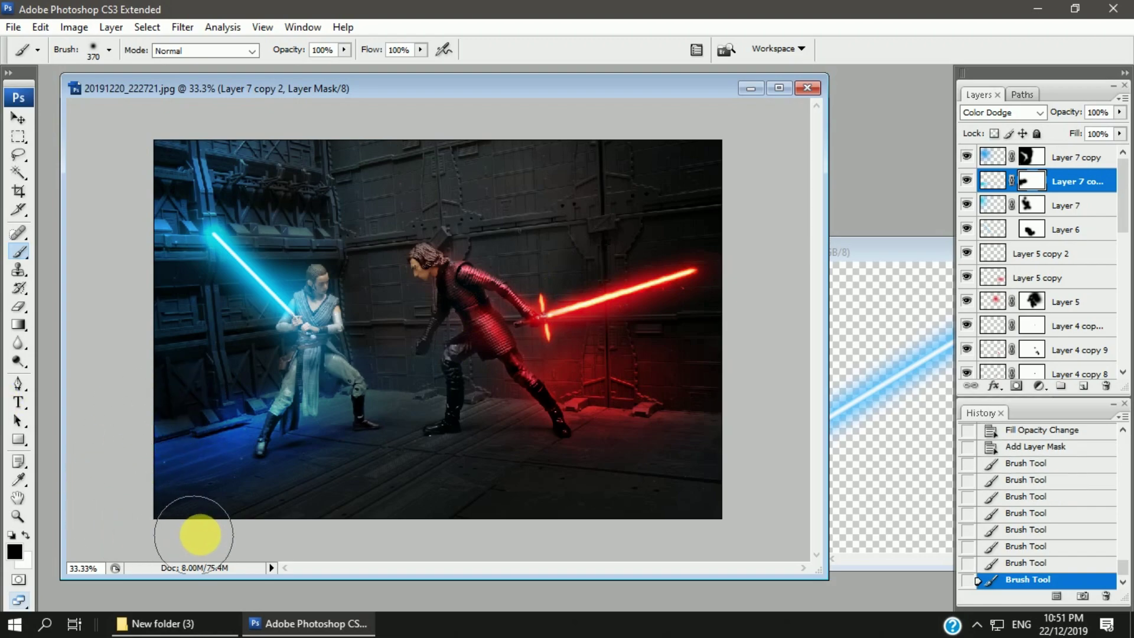
Close the Lightsaber document
{"action": "left_click", "coordinate": [18, 119]}
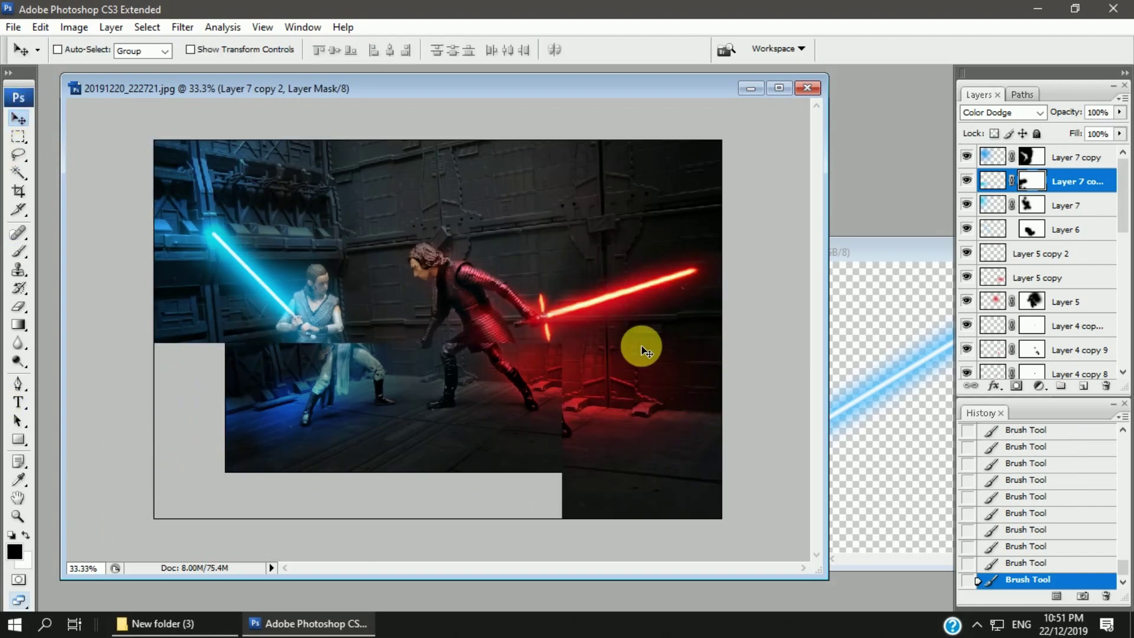
{"action": "left_click", "coordinate": [856, 296]}
{"action": "key", "text": "ctrl+w"}
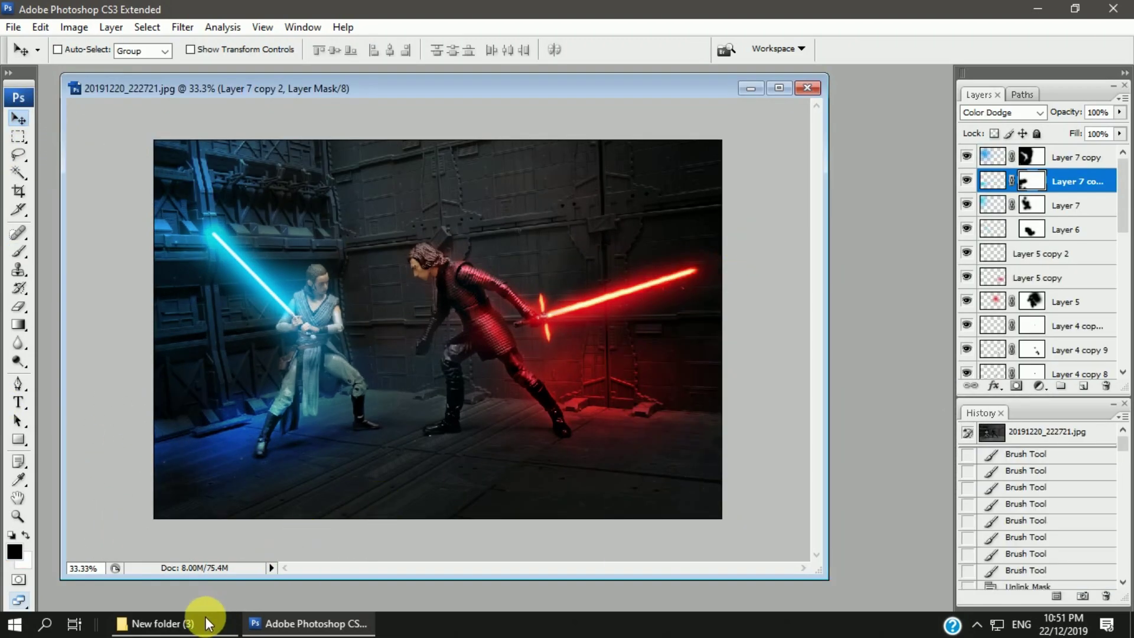
Open the smoke texture and tint it red with a Multiply red fill layer
{"action": "left_click", "coordinate": [208, 623]}
{"action": "left_click_drag", "start_coordinate": [703, 114], "coordinate": [667, 317]}
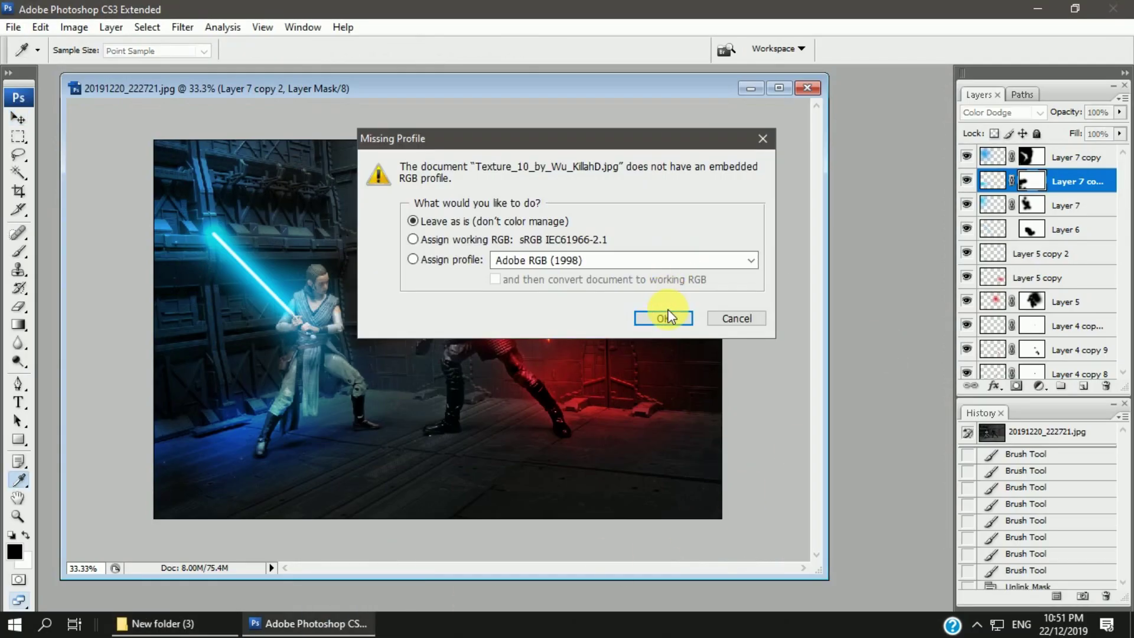
{"action": "left_click", "coordinate": [668, 317]}
{"action": "key", "text": "ctrl+shift+alt+n"}
{"action": "key", "text": "ctrl+BackSpace"}
{"action": "left_click", "coordinate": [1000, 112]}
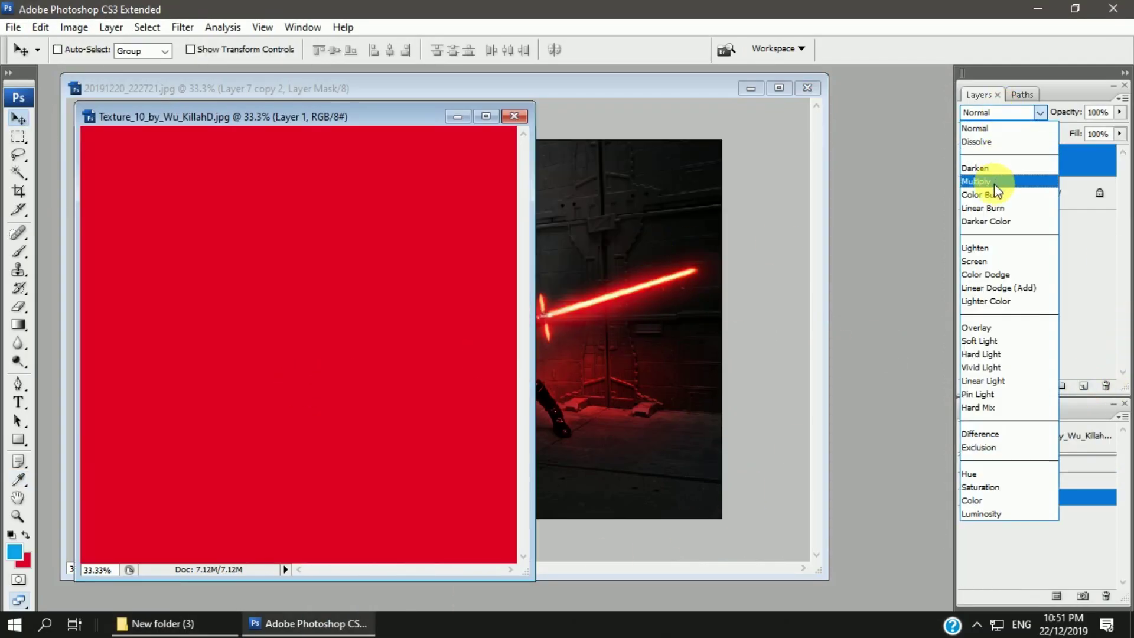
{"action": "left_click", "coordinate": [996, 183]}
Flatten the red smoke texture and flip the canvas upside down
{"action": "left_click", "coordinate": [1120, 97]}
{"action": "left_click", "coordinate": [980, 486]}
{"action": "left_click", "coordinate": [73, 27]}
{"action": "left_click", "coordinate": [254, 283]}
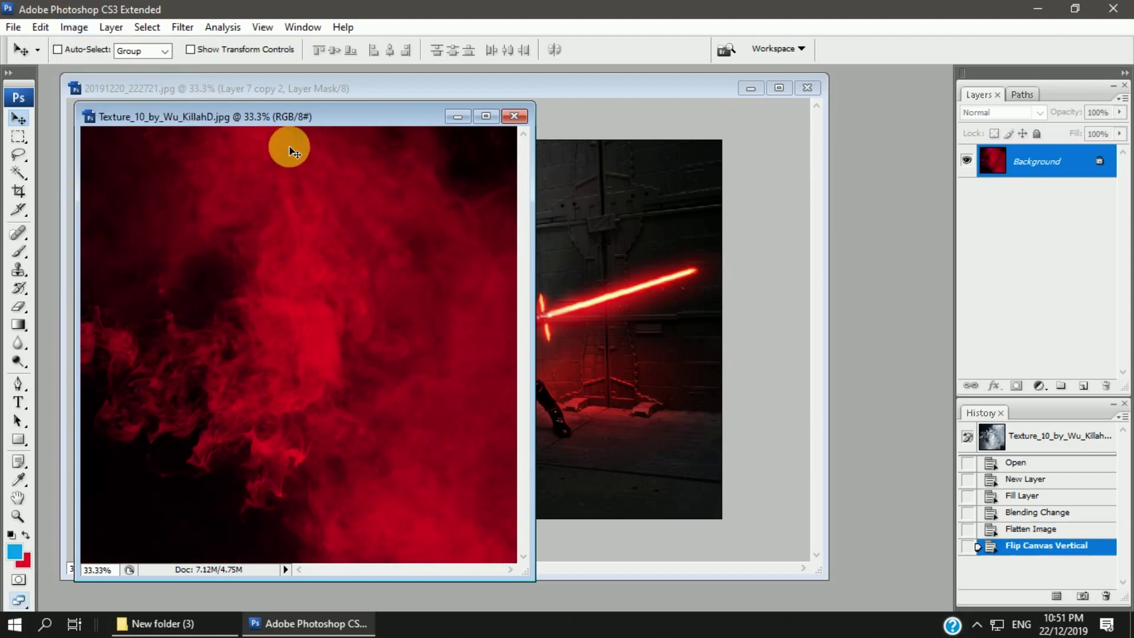
Bring the red smoke into the duel photo, placed and shrunk over the right half
{"action": "left_click_drag", "start_coordinate": [289, 151], "coordinate": [678, 284]}
{"action": "key", "text": "ctrl+t"}
{"action": "left_click_drag", "start_coordinate": [314, 392], "coordinate": [461, 392]}
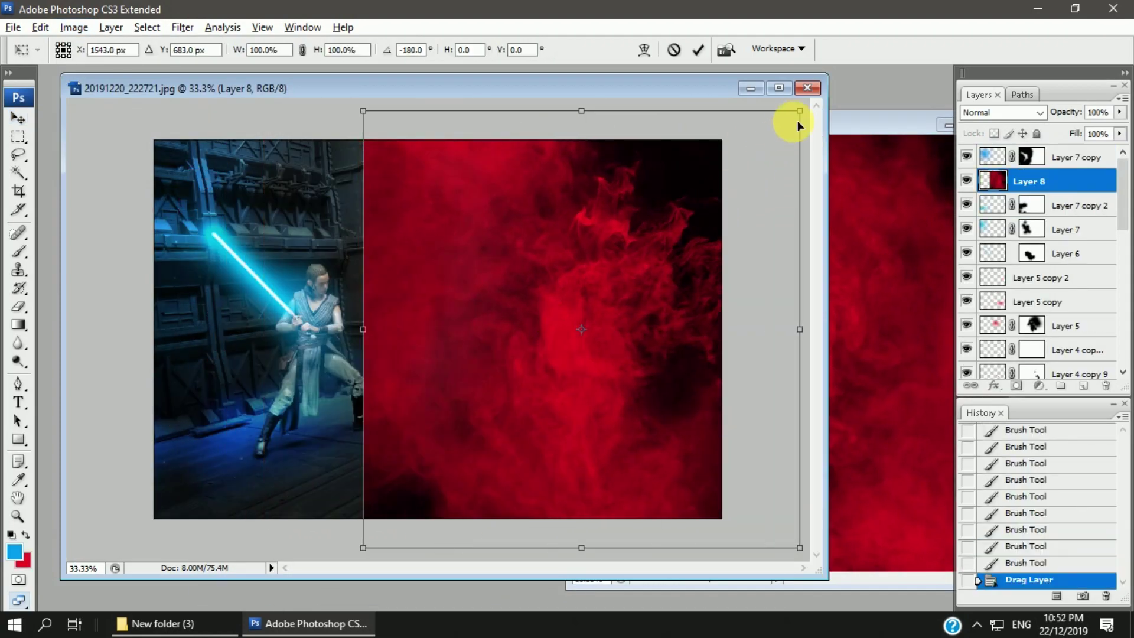
{"action": "left_click_drag", "start_coordinate": [797, 125], "coordinate": [774, 138]}
{"action": "key", "text": "Return"}
Move the red smoke layer to the top of the stack in Screen blend mode
{"action": "left_click_drag", "start_coordinate": [1049, 181], "coordinate": [1039, 154]}
{"action": "left_click", "coordinate": [1002, 112]}
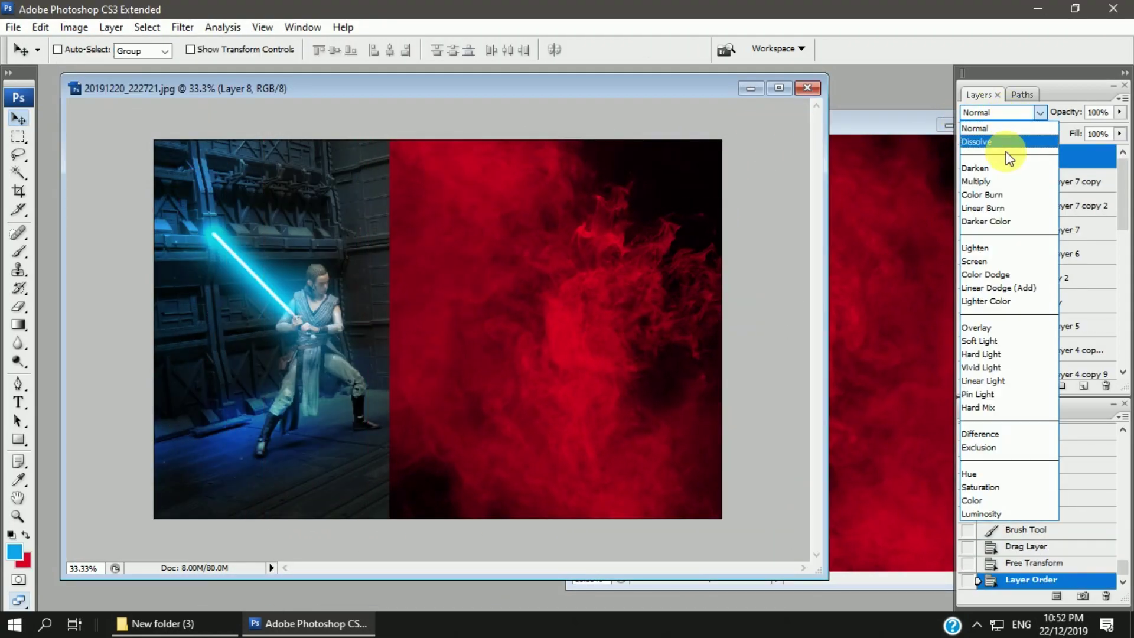
{"action": "left_click", "coordinate": [992, 191]}
{"action": "key", "text": "Down"}
{"action": "key", "text": "Down"}
{"action": "key", "text": "Down"}
{"action": "key", "text": "Down"}
{"action": "key", "text": "Down"}
{"action": "key", "text": "Up"}
{"action": "key", "text": "Down"}
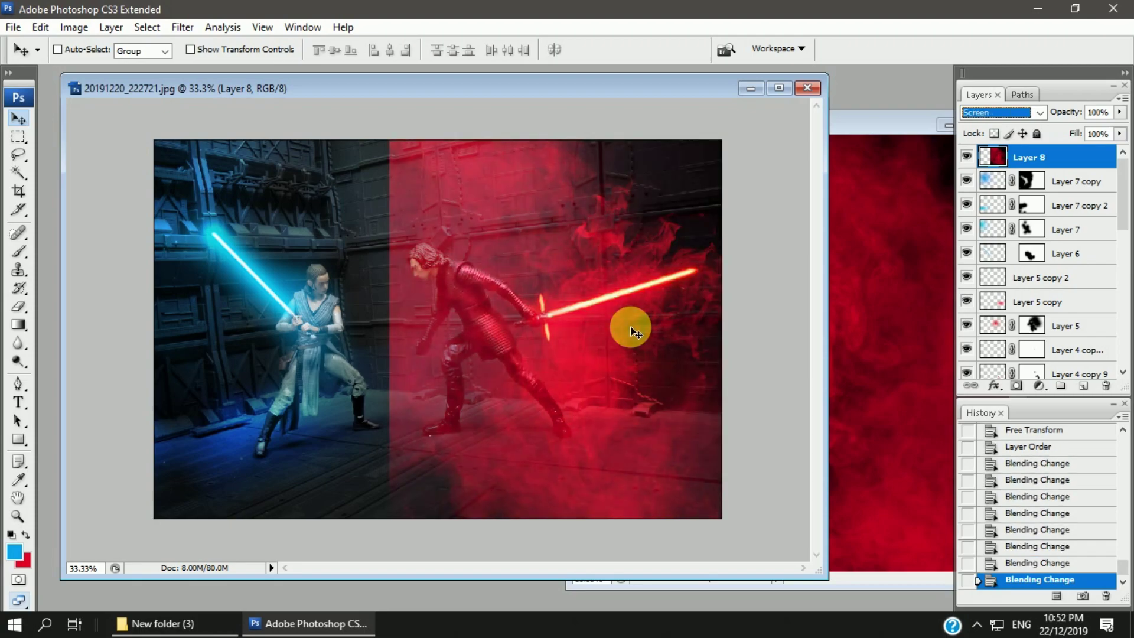
{"action": "key", "text": "Up"}
{"action": "key", "text": "Down"}
Darken the red smoke with Brightness/Contrast brightness -71
{"action": "left_click", "coordinate": [75, 27]}
{"action": "mouse_move", "coordinate": [100, 69]}
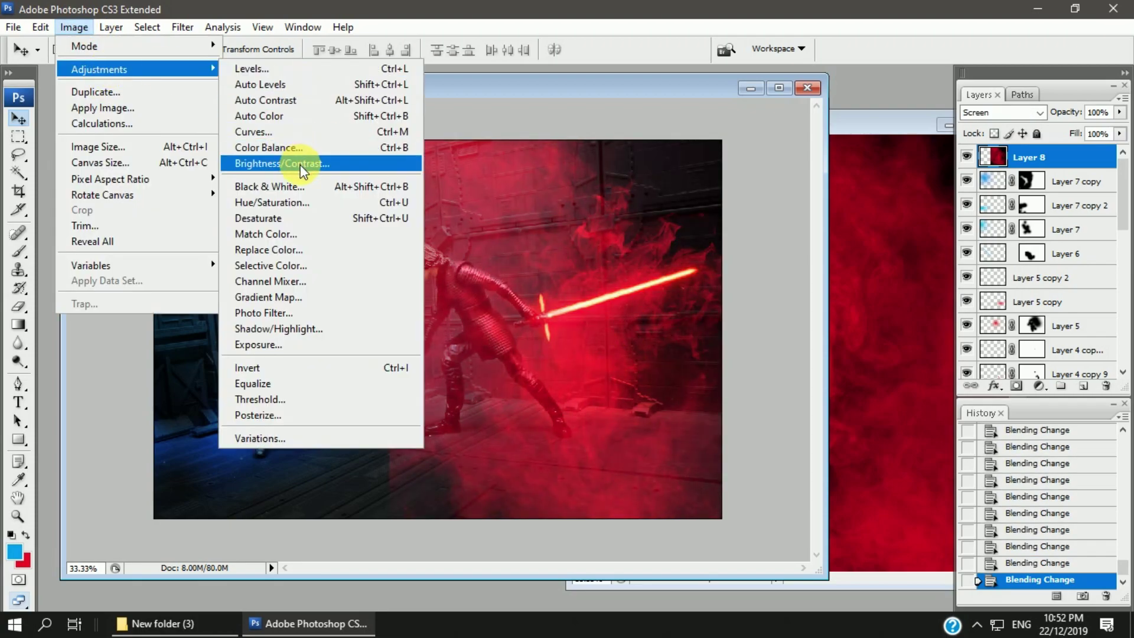
{"action": "left_click", "coordinate": [303, 162]}
{"action": "left_click_drag", "start_coordinate": [748, 158], "coordinate": [709, 158]}
{"action": "key", "text": "Return"}
Shift the red smoke layer to the left with Free Transform
{"action": "key", "text": "v"}
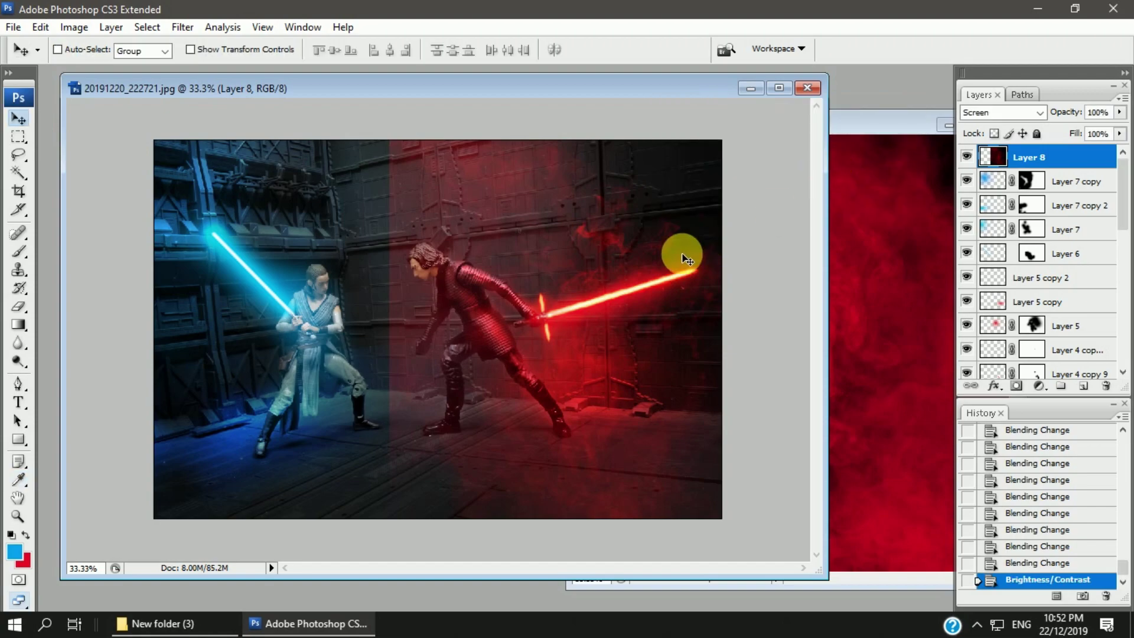
{"action": "key", "text": "ctrl+t"}
{"action": "left_click_drag", "start_coordinate": [633, 259], "coordinate": [587, 260]}
{"action": "key", "text": "Return"}
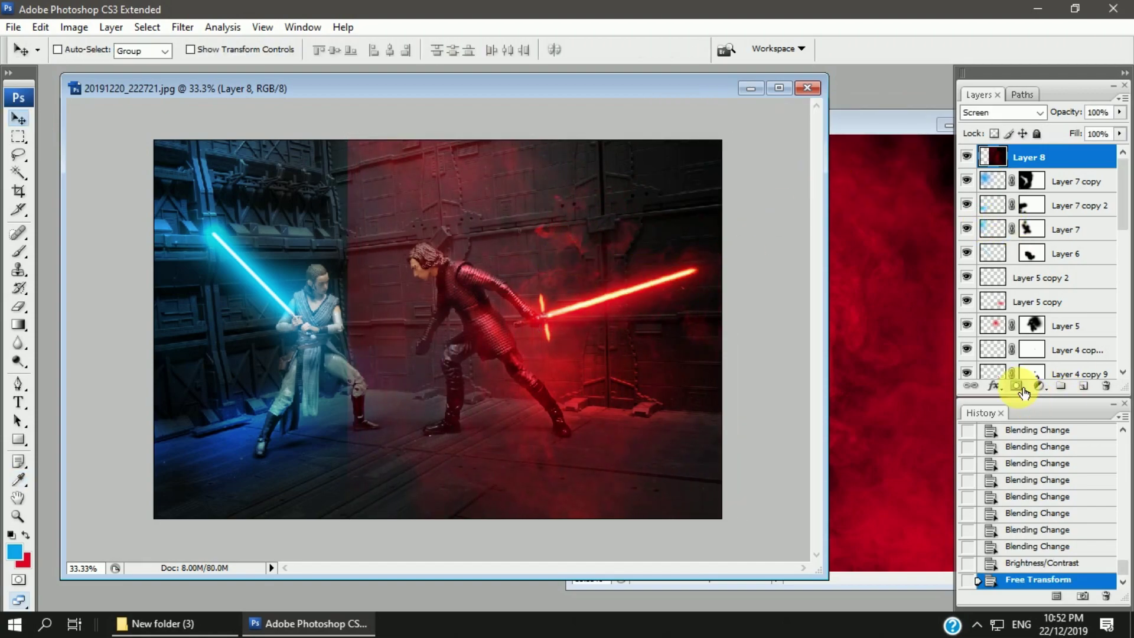
Add a layer mask and paint out parts of the red smoke with a large soft brush
{"action": "left_click", "coordinate": [1016, 386]}
{"action": "key", "text": "b"}
{"action": "left_click", "coordinate": [109, 51]}
{"action": "left_click_drag", "start_coordinate": [342, 194], "coordinate": [348, 525]}
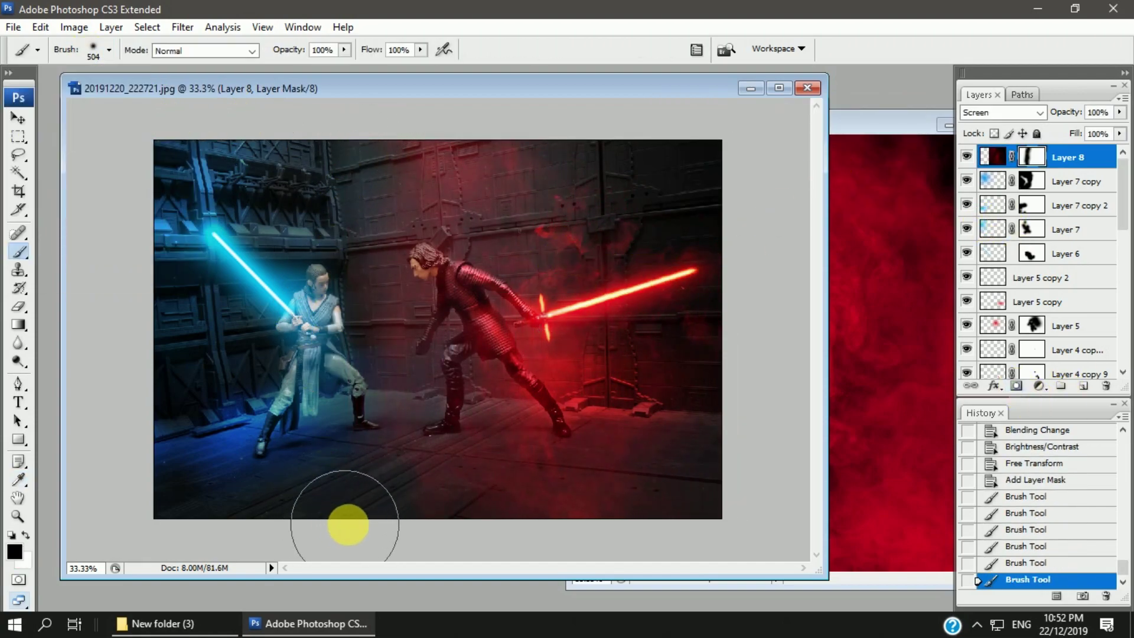
{"action": "left_click", "coordinate": [561, 534]}
{"action": "left_click", "coordinate": [591, 519]}
Refill the smoke texture's colour layer with blue and flatten it
{"action": "key", "text": "v"}
{"action": "left_click", "coordinate": [860, 223]}
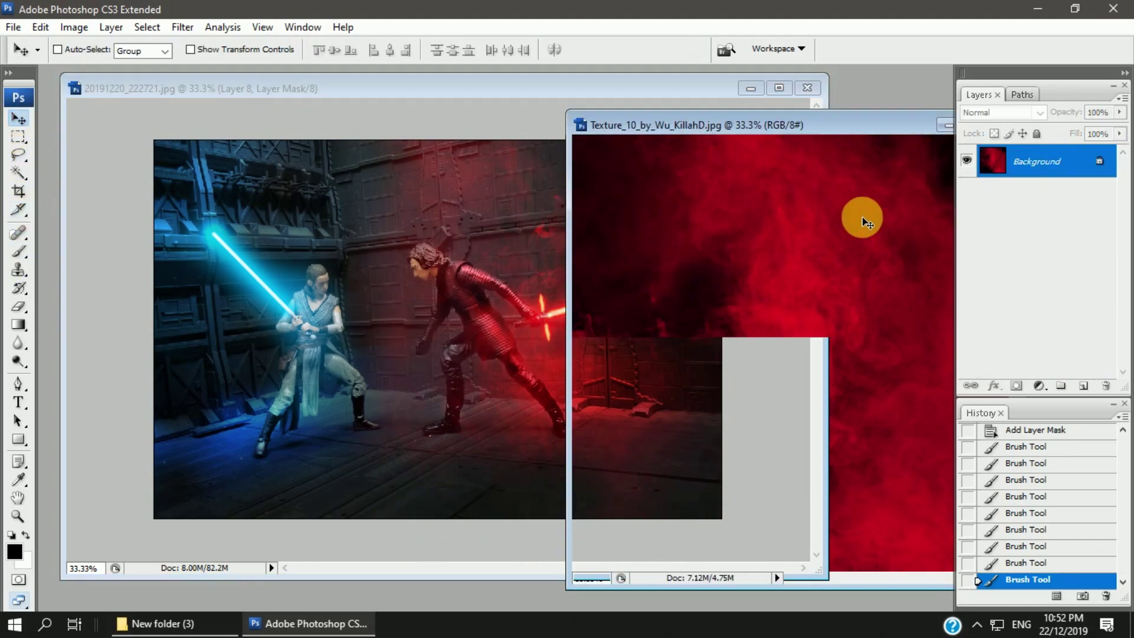
{"action": "key", "text": "ctrl+z"}
{"action": "key", "text": "ctrl+z"}
{"action": "key", "text": "alt+BackSpace"}
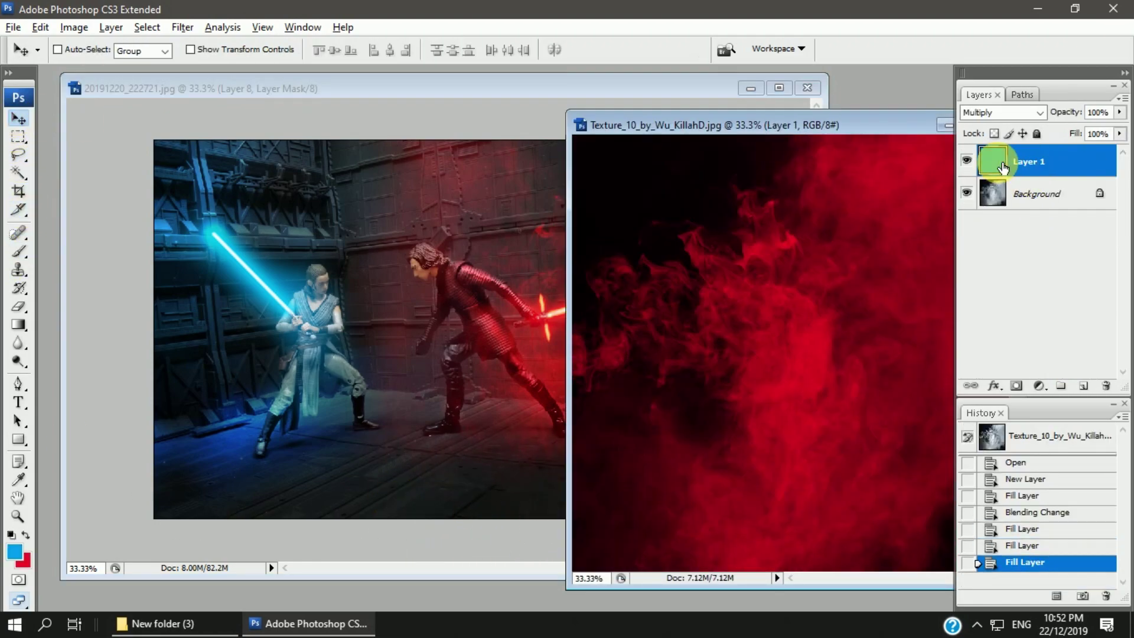
{"action": "left_click", "coordinate": [1120, 97]}
{"action": "left_click", "coordinate": [980, 396]}
Bring the blue smoke into the scene, scale it over the left side, and set Screen mode
{"action": "left_click_drag", "start_coordinate": [768, 295], "coordinate": [465, 269]}
{"action": "key", "text": "ctrl+t"}
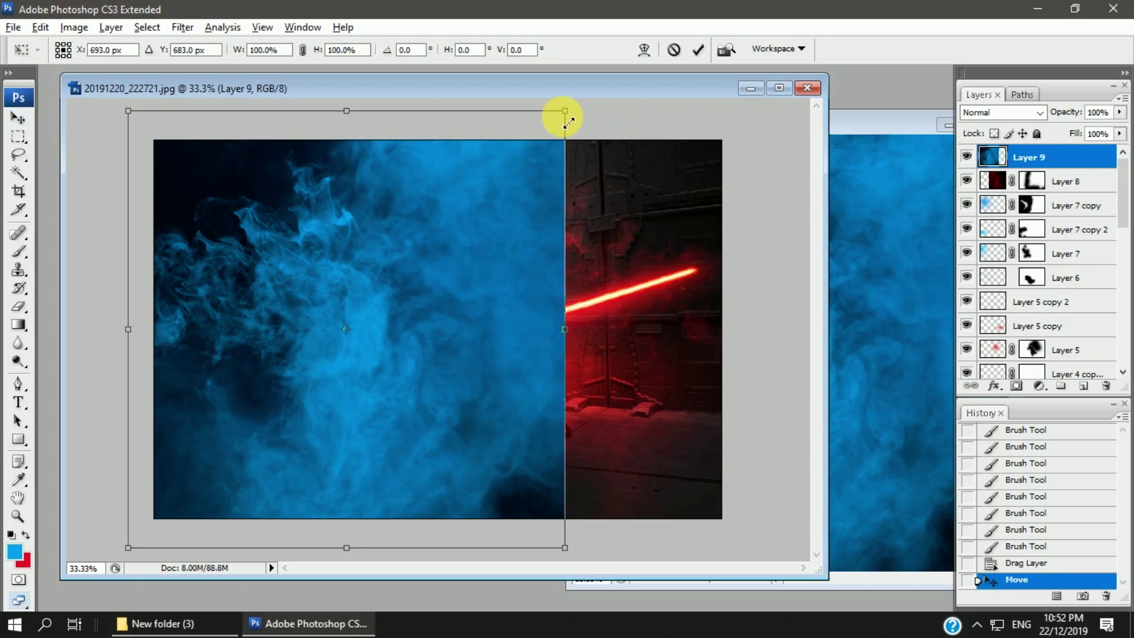
{"action": "left_click_drag", "start_coordinate": [567, 114], "coordinate": [557, 132]}
{"action": "key", "text": "Return"}
{"action": "left_click", "coordinate": [1012, 113]}
{"action": "left_click", "coordinate": [998, 186]}
{"action": "key", "text": "Down"}
{"action": "key", "text": "Down"}
{"action": "key", "text": "Down"}
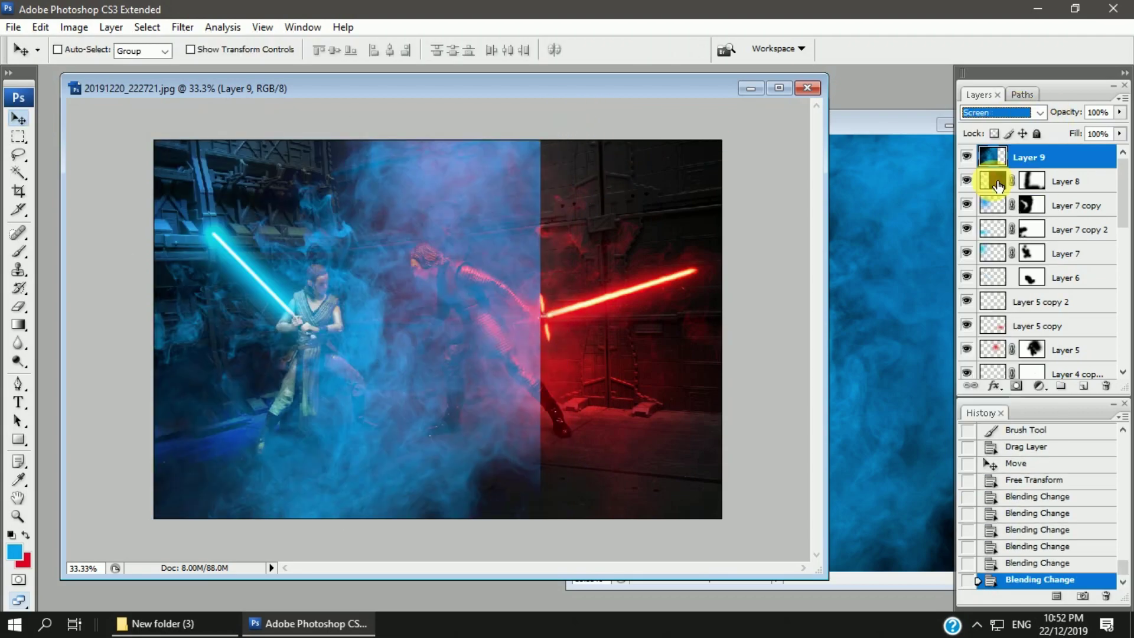
{"action": "key", "text": "Down"}
Darken the blue smoke with Brightness/Contrast brightness -111
{"action": "left_click", "coordinate": [74, 27]}
{"action": "left_click", "coordinate": [266, 148]}
{"action": "left_click_drag", "start_coordinate": [721, 169], "coordinate": [687, 168]}
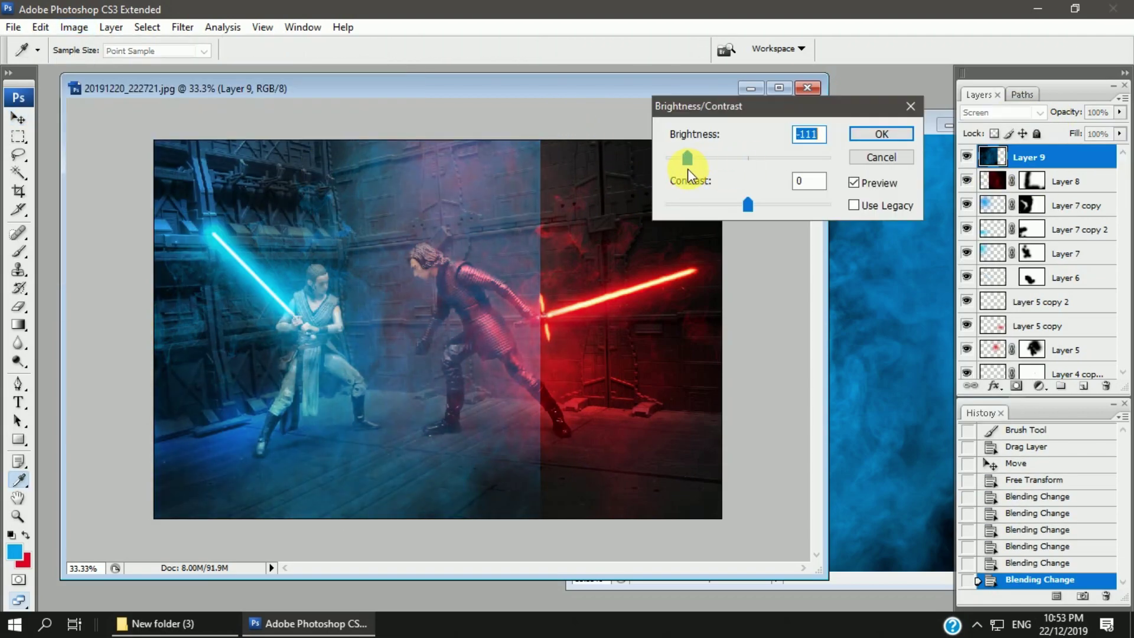
{"action": "left_click", "coordinate": [874, 146]}
Mask the blue smoke and paint it out of the red side with a 666 brush
{"action": "left_click", "coordinate": [1016, 385]}
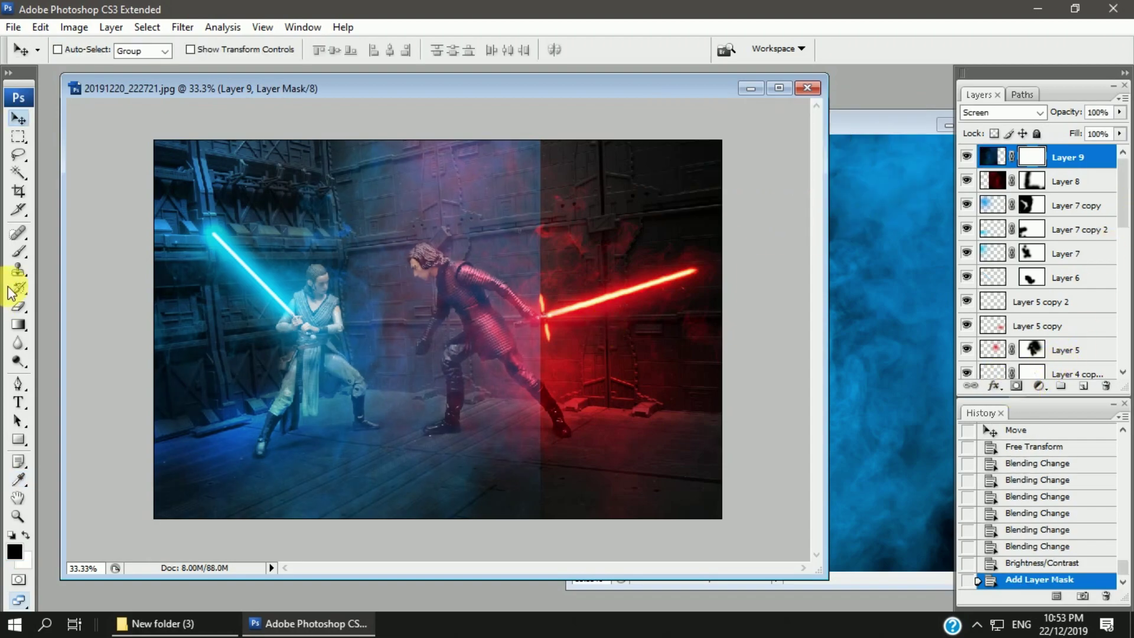
{"action": "left_click", "coordinate": [18, 251]}
{"action": "left_click_drag", "start_coordinate": [425, 159], "coordinate": [527, 175]}
{"action": "left_click", "coordinate": [528, 176]}
{"action": "left_click", "coordinate": [95, 56]}
{"action": "mouse_move", "coordinate": [388, 161]}
{"action": "left_mouse_down"}
{"action": "mouse_move", "coordinate": [496, 293]}
{"action": "mouse_move", "coordinate": [203, 531]}
{"action": "mouse_move", "coordinate": [230, 547]}
{"action": "left_mouse_up"}
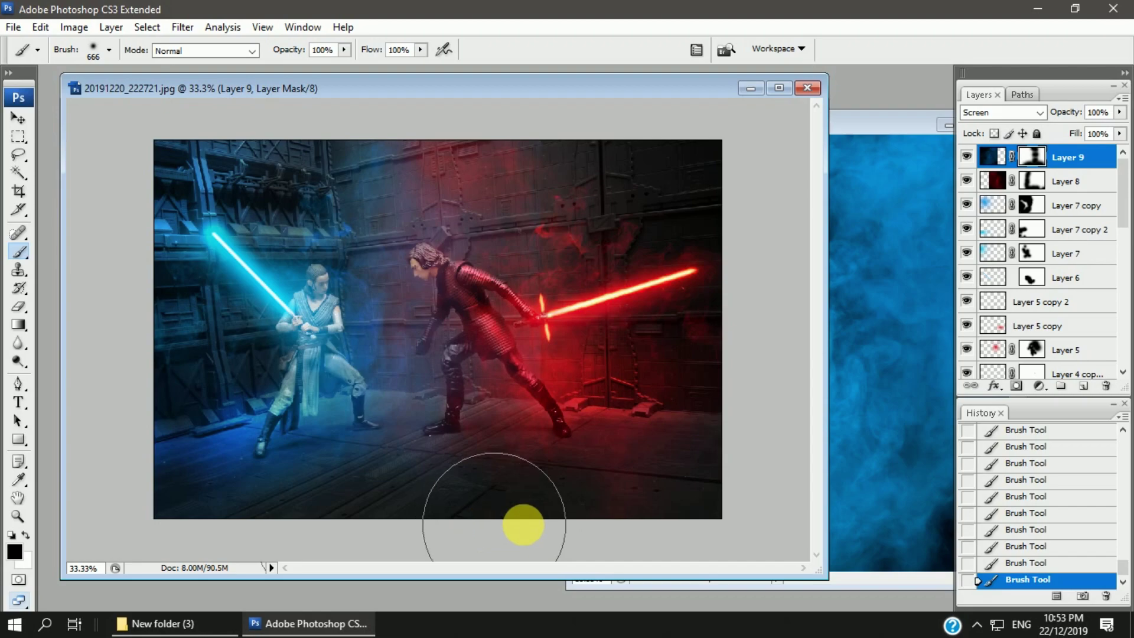
Close the smoke texture document, answering the save-changes prompt
{"action": "key", "text": "alt+bracketleft"}
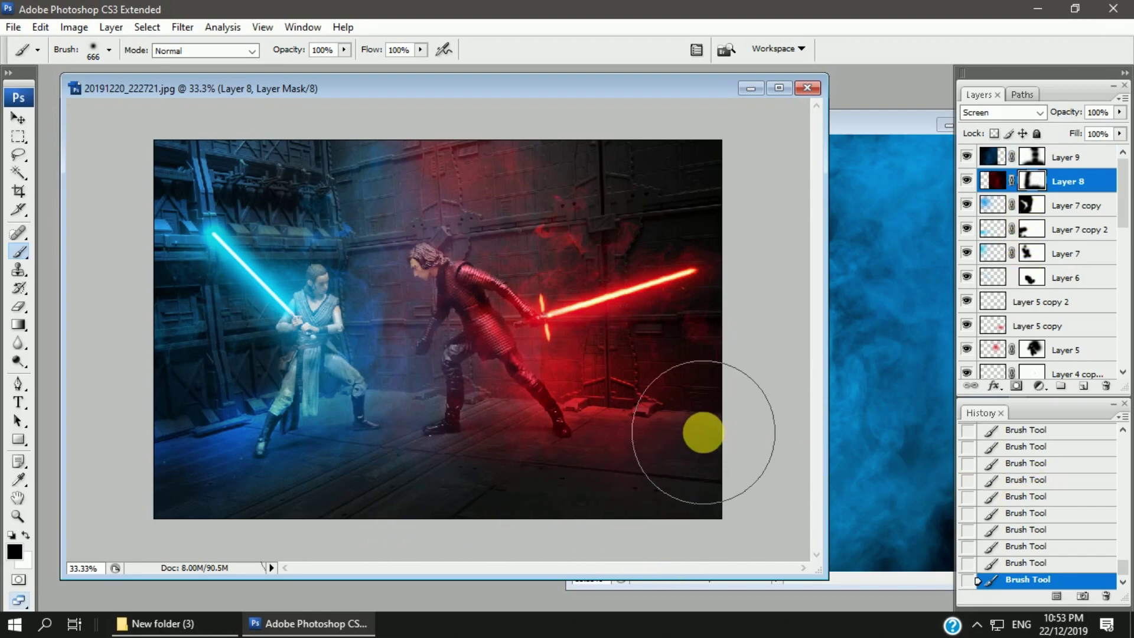
{"action": "key", "text": "v"}
{"action": "left_click", "coordinate": [884, 263]}
{"action": "key", "text": "ctrl+w"}
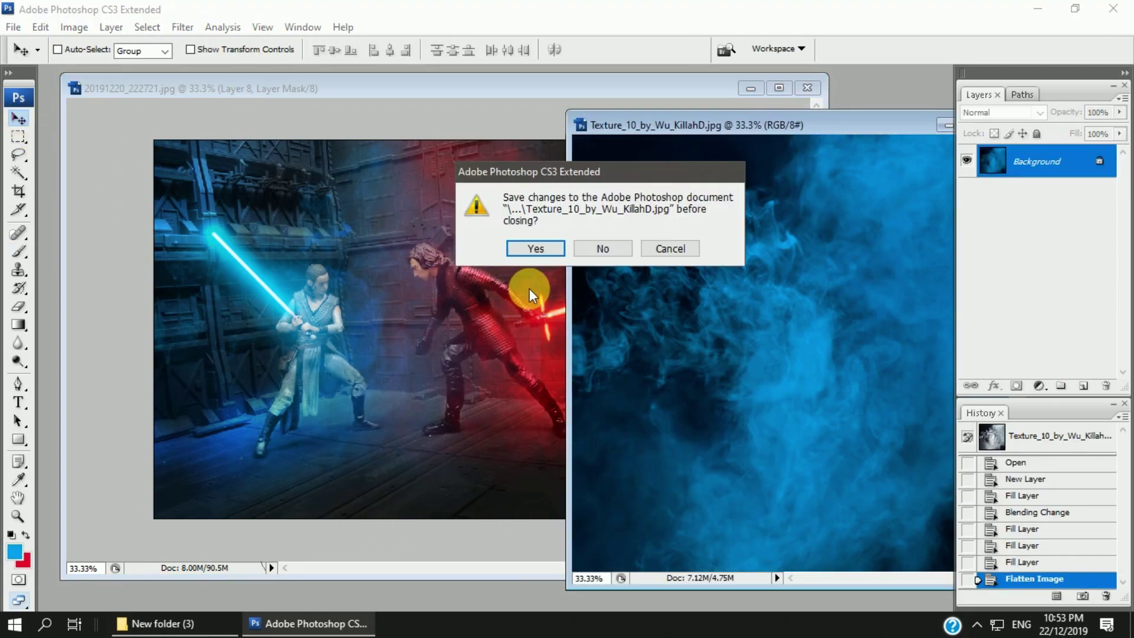
{"action": "left_click", "coordinate": [600, 248]}
Toggle the blue smoke to compare, then refine the red smoke mask near the top
{"action": "left_click", "coordinate": [966, 157]}
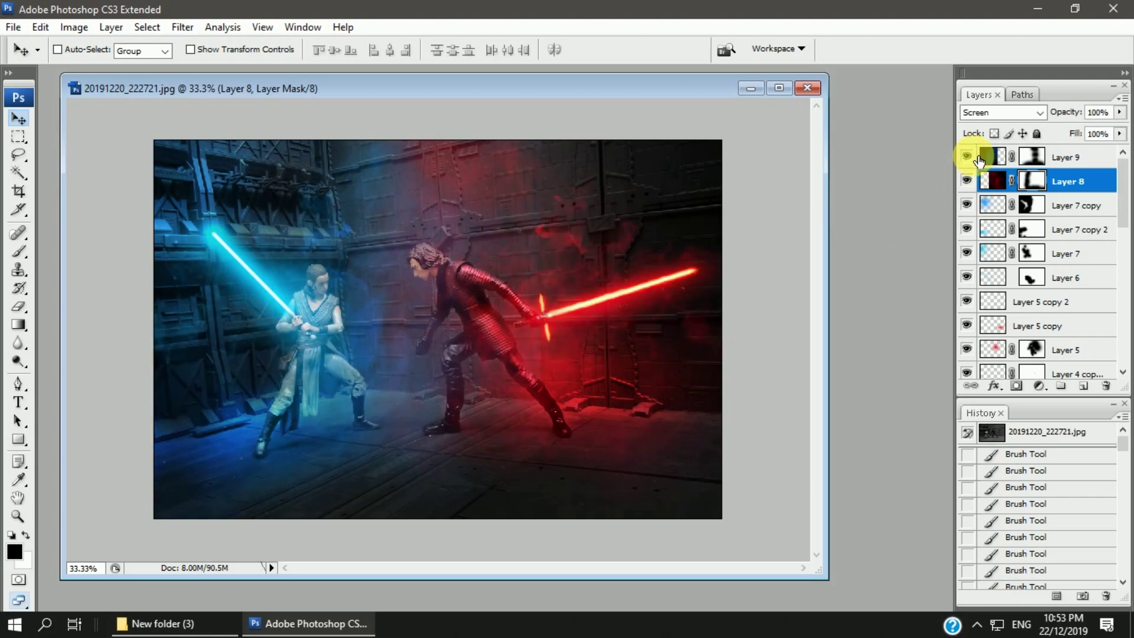
{"action": "left_click", "coordinate": [966, 156]}
{"action": "key", "text": "b"}
{"action": "left_click_drag", "start_coordinate": [422, 150], "coordinate": [539, 140]}
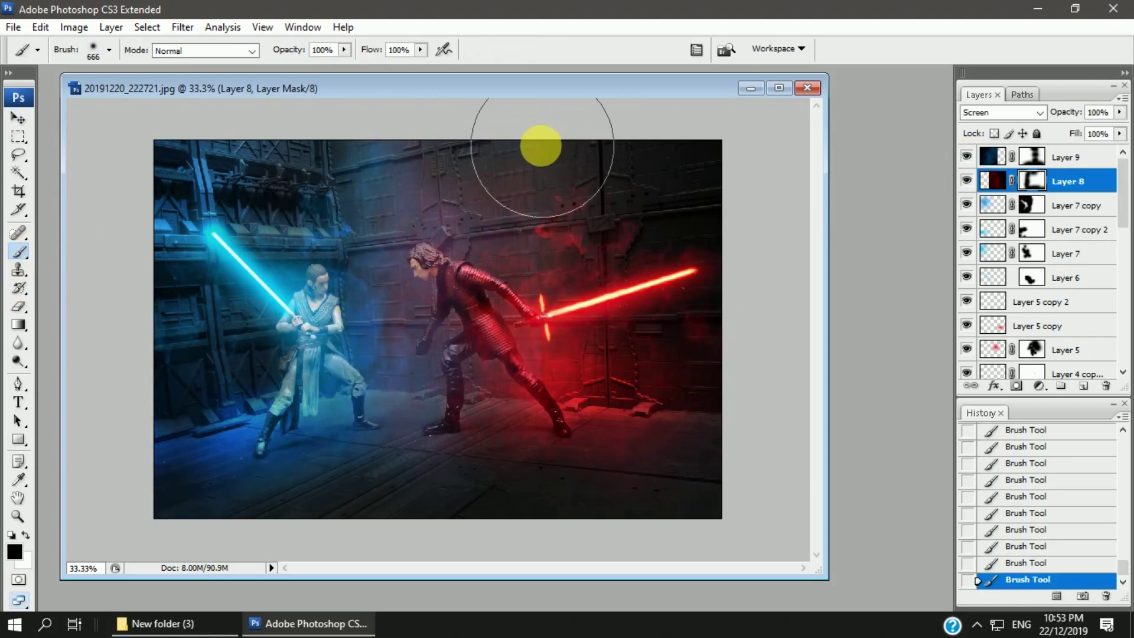
Open Effextures-Weather01.jpg from the texture folder in Photoshop
{"action": "key", "text": "alt+bracketright"}
{"action": "key", "text": "v"}
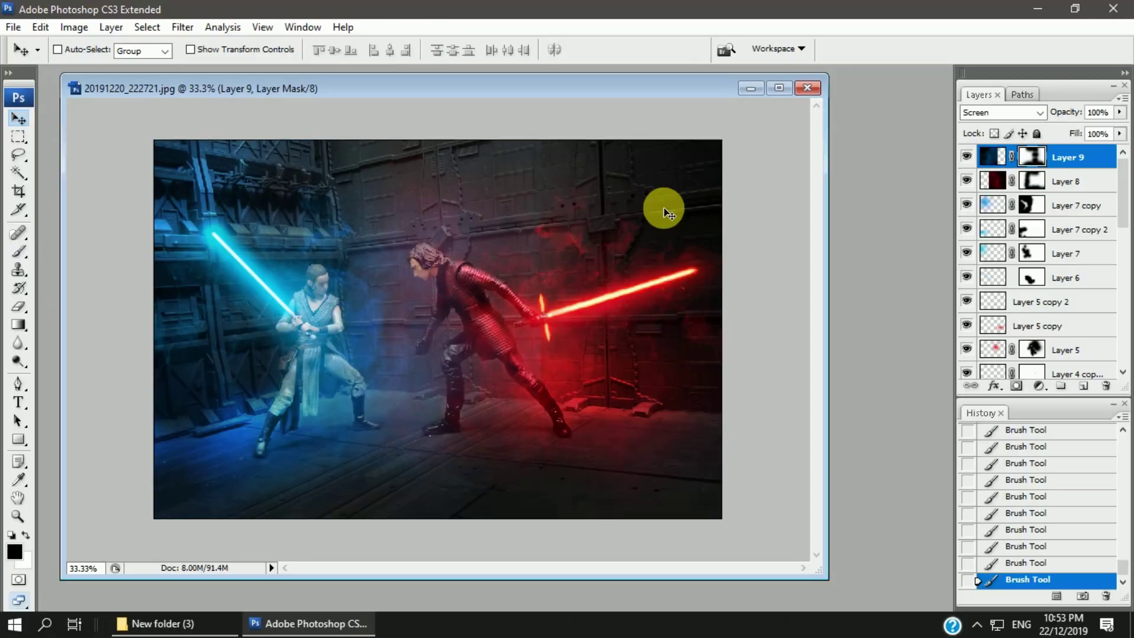
{"action": "left_click", "coordinate": [155, 623]}
{"action": "left_click_drag", "start_coordinate": [331, 114], "coordinate": [544, 231]}
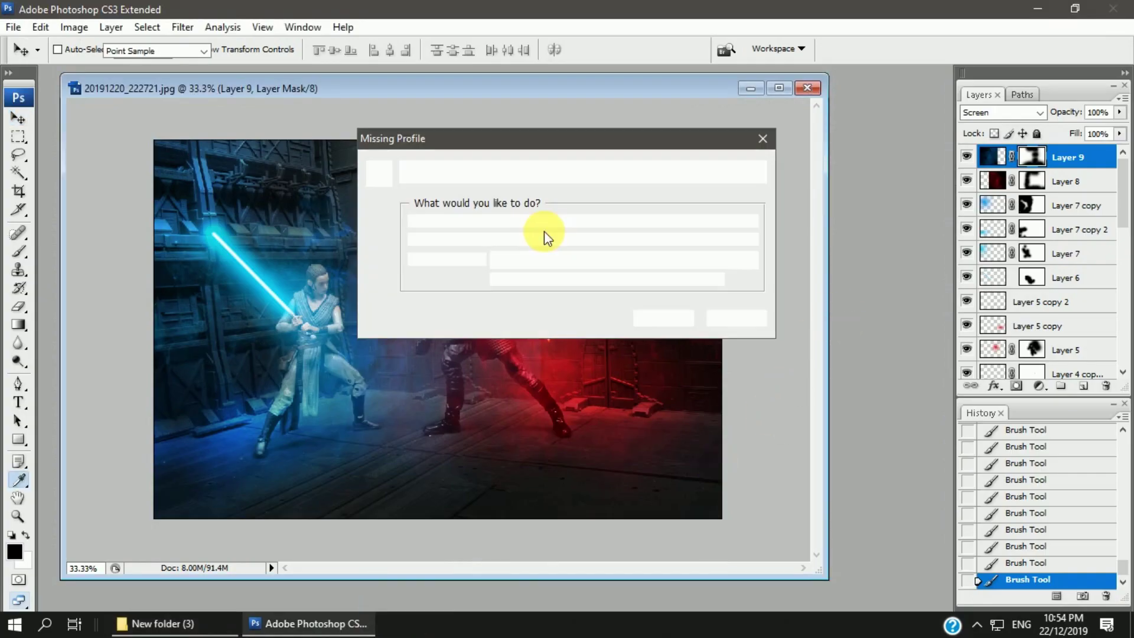
Tint the particle image with a red Multiply fill layer and flatten it
{"action": "key", "text": "Return"}
{"action": "key", "text": "ctrl+shift+alt+n"}
{"action": "key", "text": "ctrl+BackSpace"}
{"action": "left_click", "coordinate": [1002, 113]}
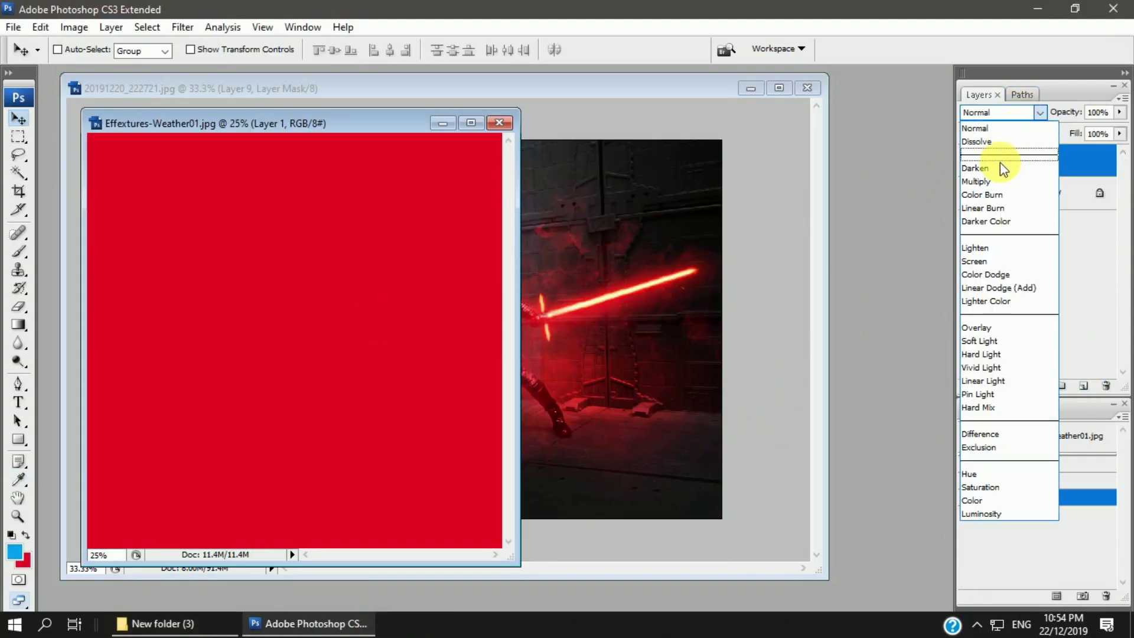
{"action": "left_click", "coordinate": [980, 175]}
{"action": "left_click", "coordinate": [1120, 97]}
{"action": "left_click", "coordinate": [976, 416]}
Bring the red particles in as Layer 10, shift them right, and set Lighten mode
{"action": "left_click_drag", "start_coordinate": [325, 126], "coordinate": [533, 210]}
{"action": "key", "text": "ctrl+t"}
{"action": "key", "text": "ctrl+minus"}
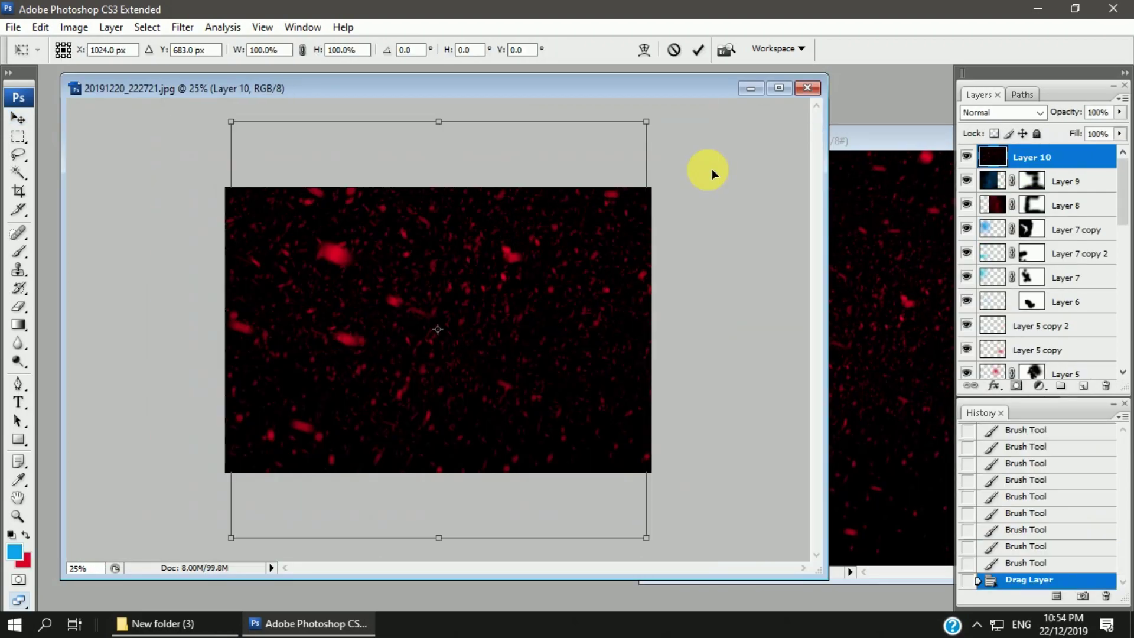
{"action": "left_click_drag", "start_coordinate": [416, 296], "coordinate": [543, 302]}
{"action": "key", "text": "Return"}
{"action": "key", "text": "ctrl+plus"}
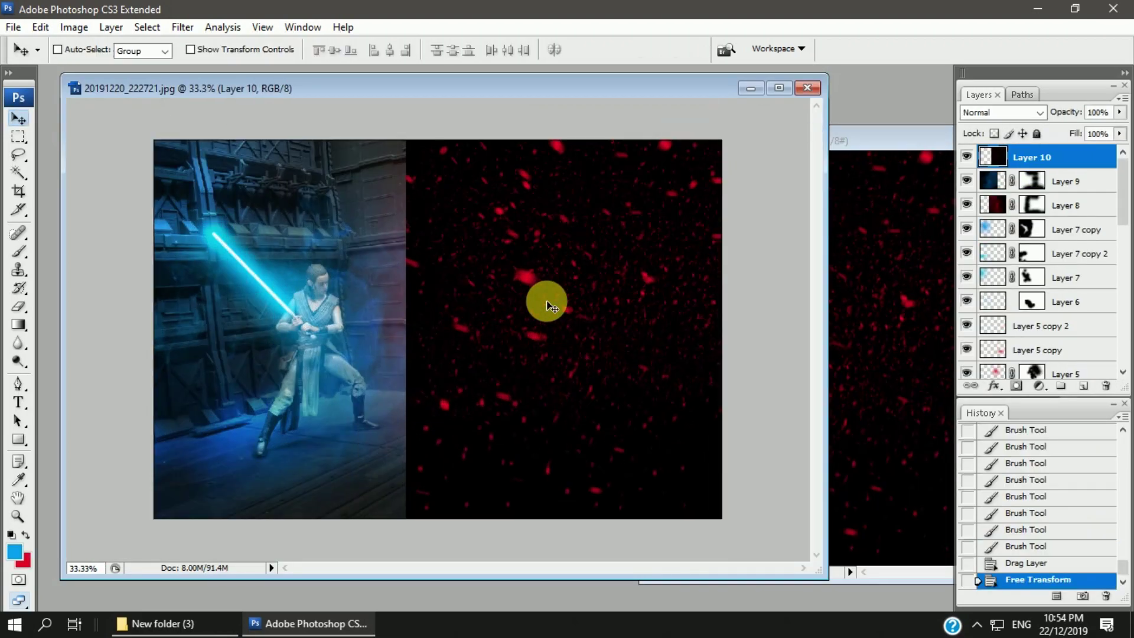
{"action": "left_click", "coordinate": [1002, 112]}
{"action": "left_click", "coordinate": [1006, 157]}
{"action": "key", "text": "Down"}
{"action": "key", "text": "Down"}
{"action": "key", "text": "Down"}
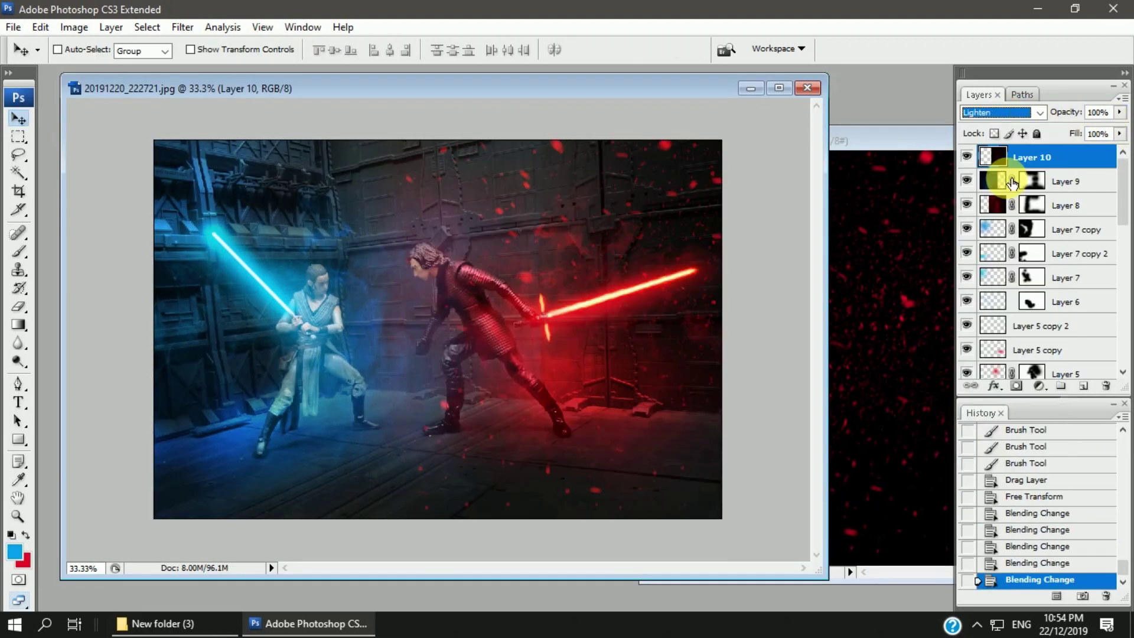
Refill the particle image's colour layer with blue and flatten it
{"action": "left_click", "coordinate": [885, 140]}
{"action": "key", "text": "ctrl+z"}
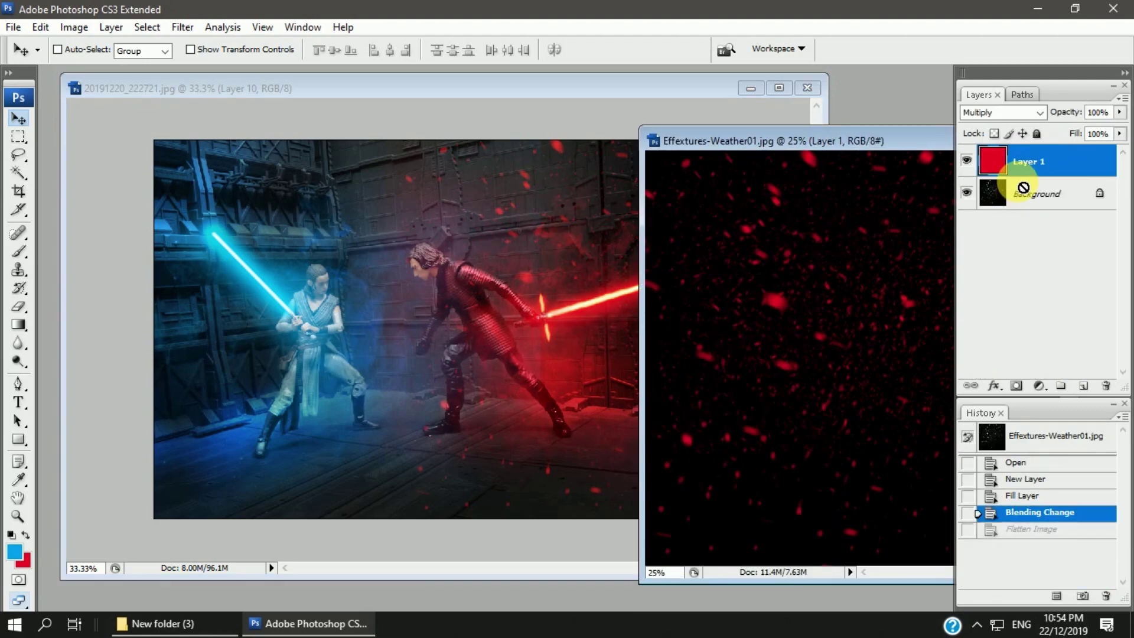
{"action": "key", "text": "ctrl+BackSpace"}
{"action": "key", "text": "alt+BackSpace"}
{"action": "left_click", "coordinate": [1120, 98]}
{"action": "left_click", "coordinate": [1034, 413]}
Bring the blue particles in as Layer 11 in Lighten mode, rotated 180° over the left side
{"action": "left_click_drag", "start_coordinate": [856, 355], "coordinate": [505, 259]}
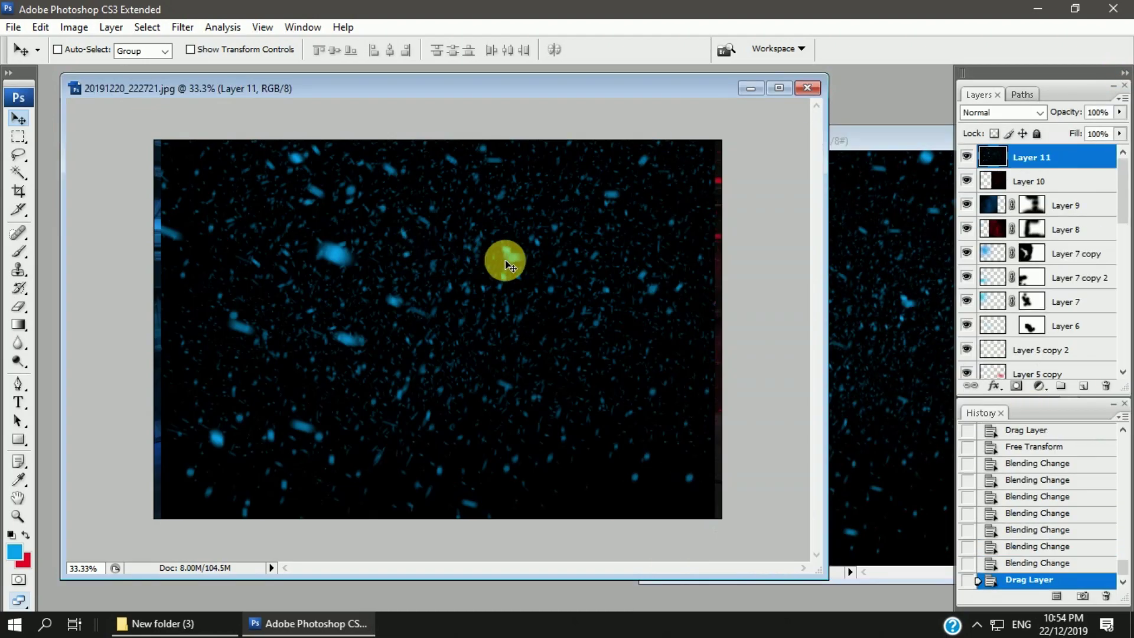
{"action": "key", "text": "ctrl+minus"}
{"action": "key", "text": "ctrl+t"}
{"action": "left_click_drag", "start_coordinate": [550, 206], "coordinate": [402, 272]}
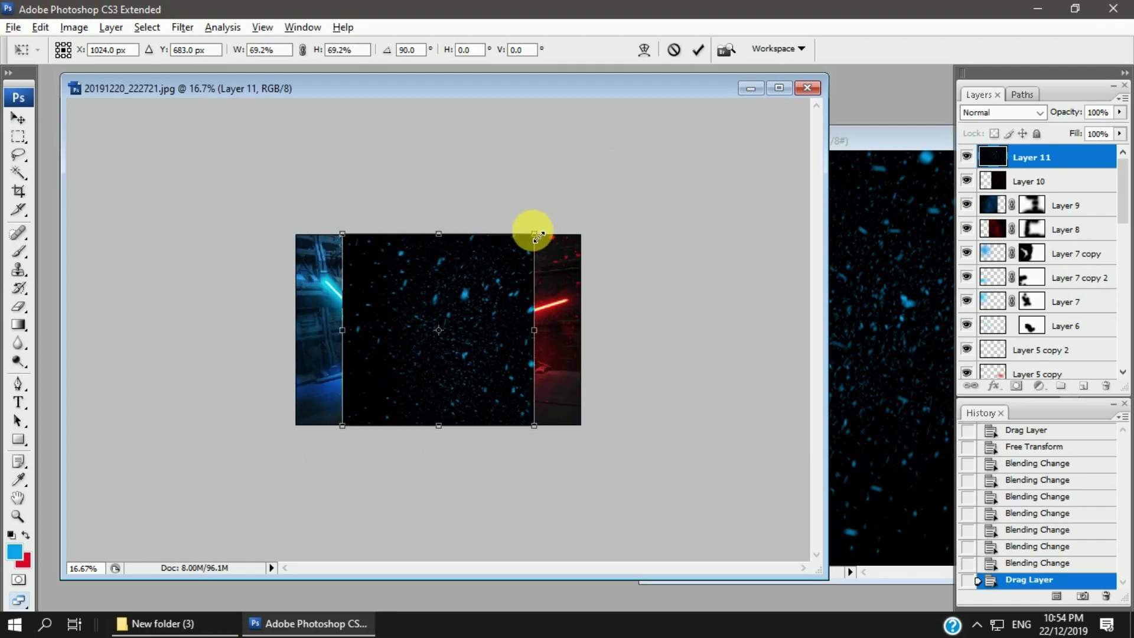
{"action": "key", "text": "Return"}
{"action": "key", "text": "ctrl+plus"}
{"action": "left_click", "coordinate": [1002, 112]}
{"action": "left_click", "coordinate": [995, 246]}
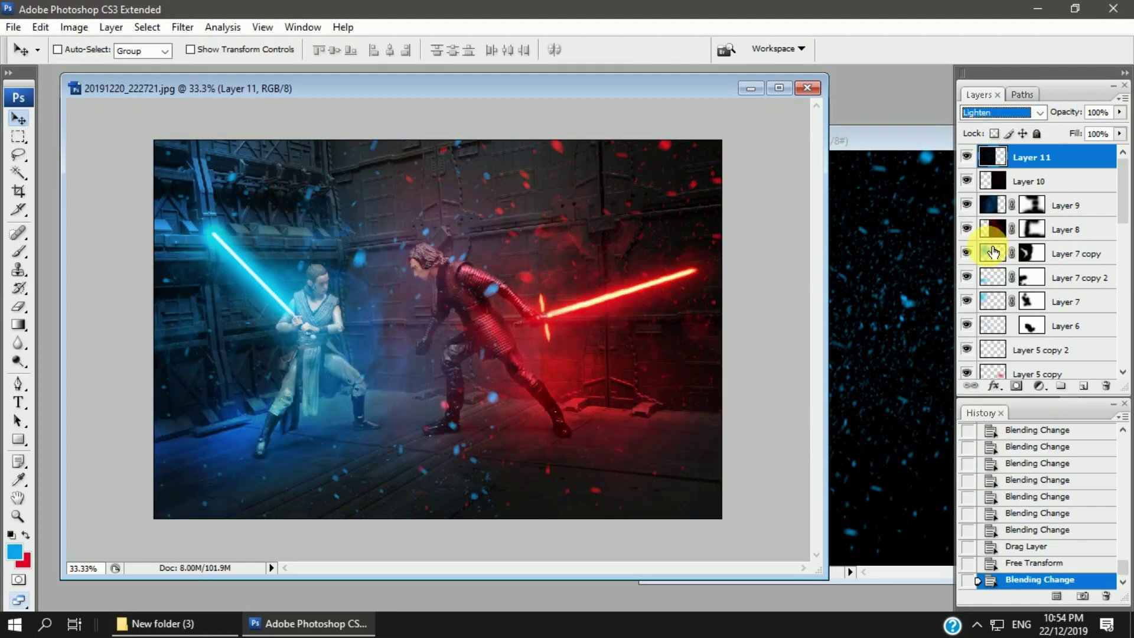
{"action": "key", "text": "ctrl+t"}
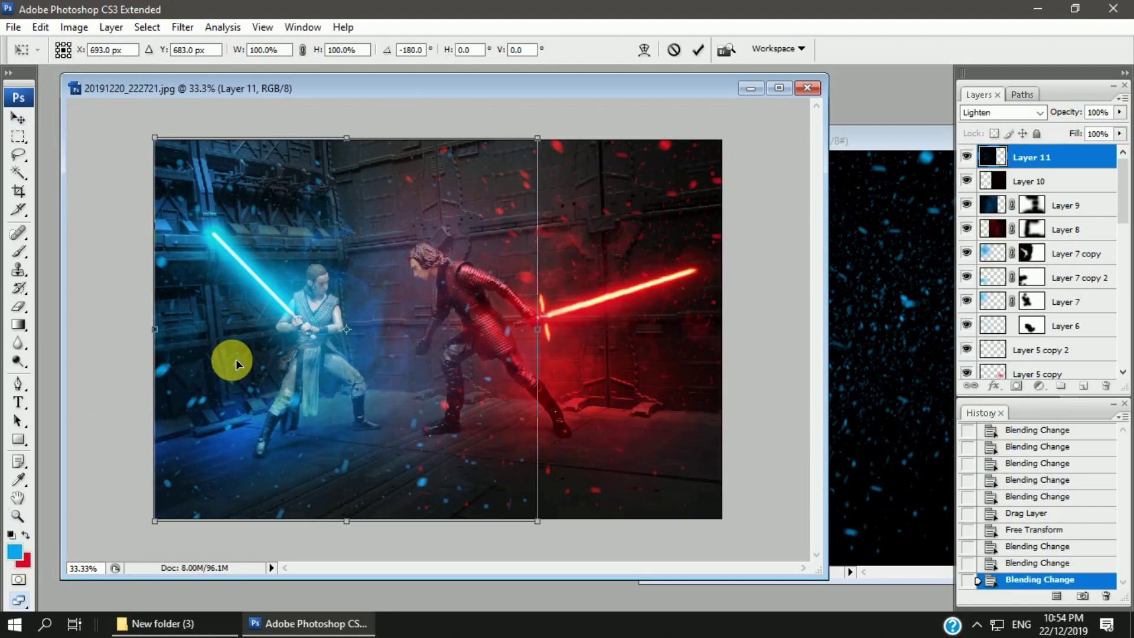
{"action": "left_click_drag", "start_coordinate": [198, 359], "coordinate": [232, 361]}
{"action": "key", "text": "Return"}
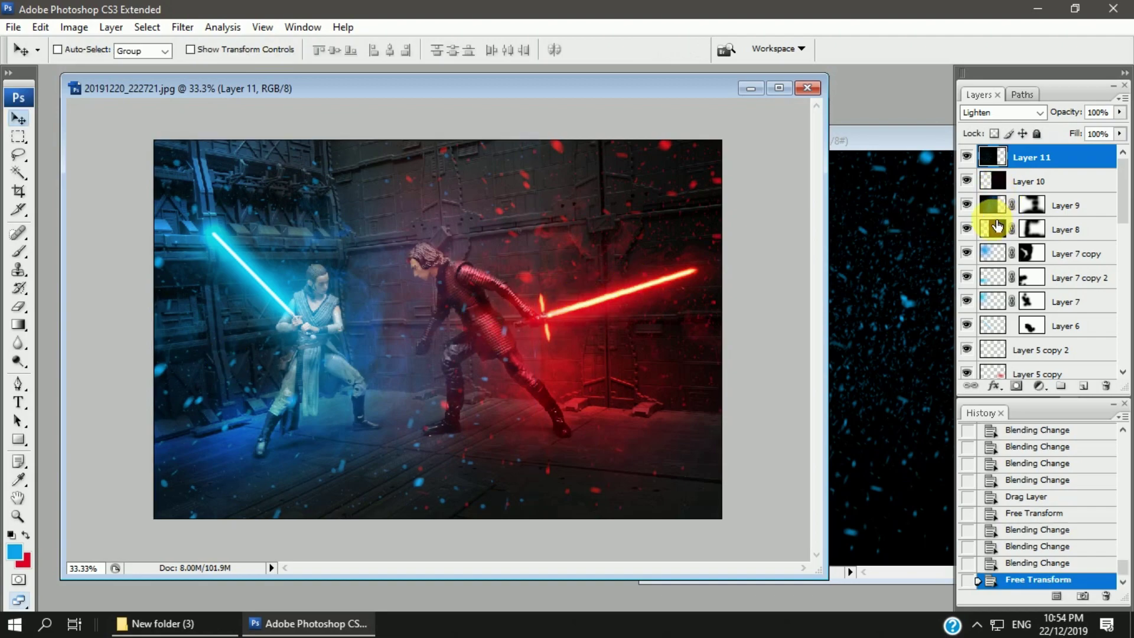
Try a brush stroke on the red particle layer, then undo it
{"action": "left_click", "coordinate": [1003, 180]}
{"action": "left_click", "coordinate": [18, 251]}
{"action": "left_click", "coordinate": [472, 304]}
{"action": "key", "text": "ctrl+z"}
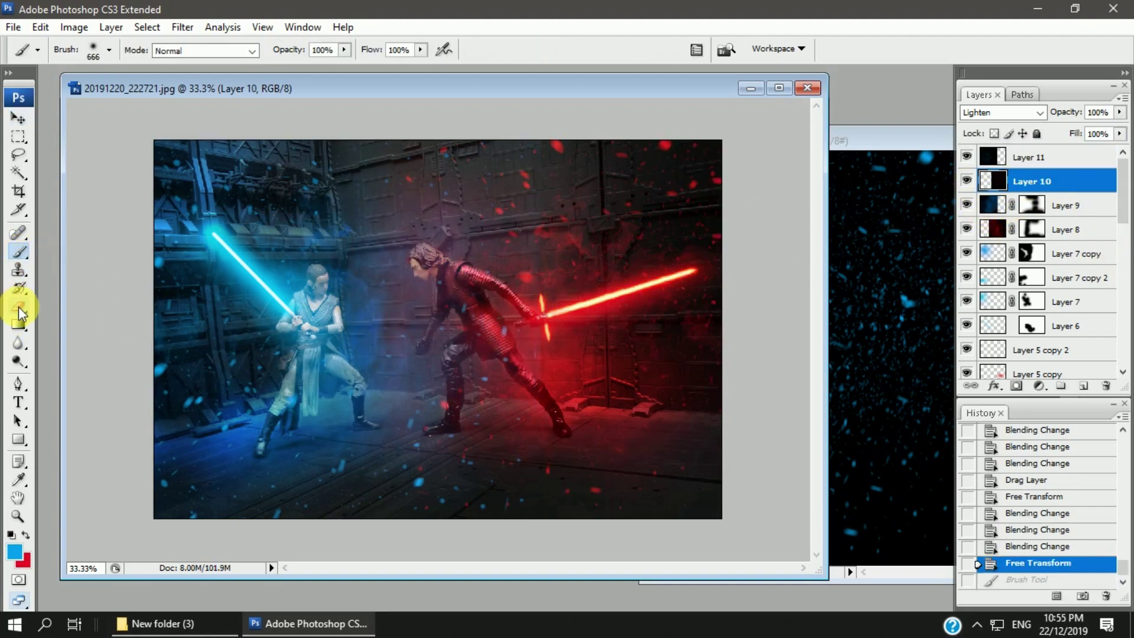
Erase stray blue particles on Layer 11 with the Eraser
{"action": "left_click", "coordinate": [19, 306]}
{"action": "left_click", "coordinate": [425, 291]}
{"action": "left_click", "coordinate": [567, 334]}
{"action": "left_click", "coordinate": [1031, 157]}
{"action": "left_click", "coordinate": [448, 317]}
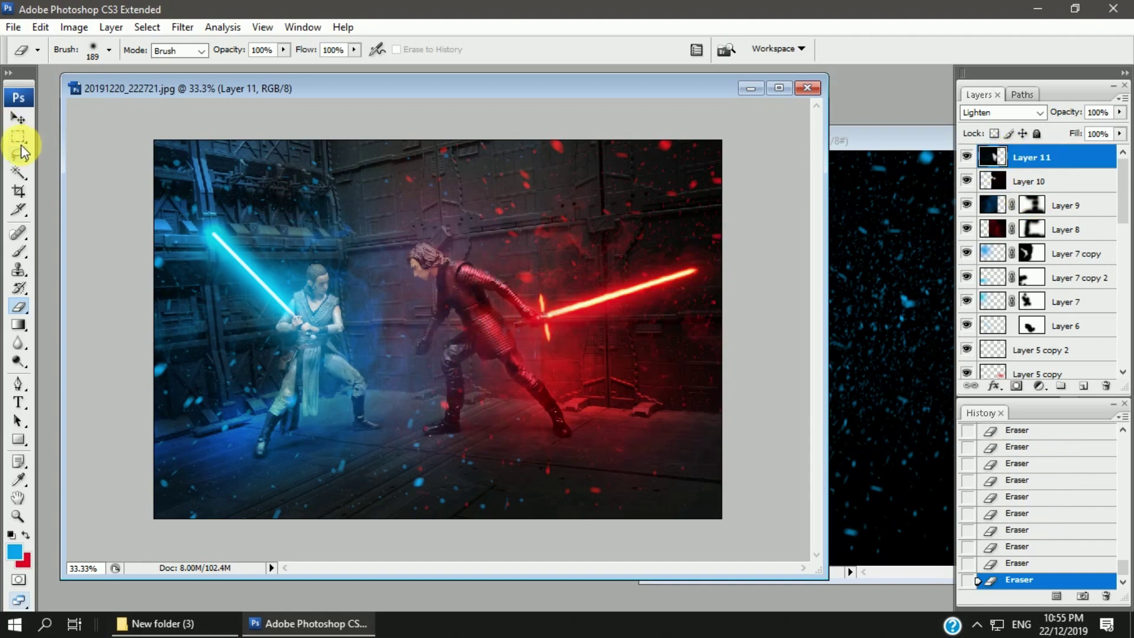
{"action": "left_click", "coordinate": [18, 121]}
Duplicate Layer 11 in Screen mode, hide it with a black mask, and paint white around Rey
{"action": "left_click_drag", "start_coordinate": [998, 158], "coordinate": [1083, 385]}
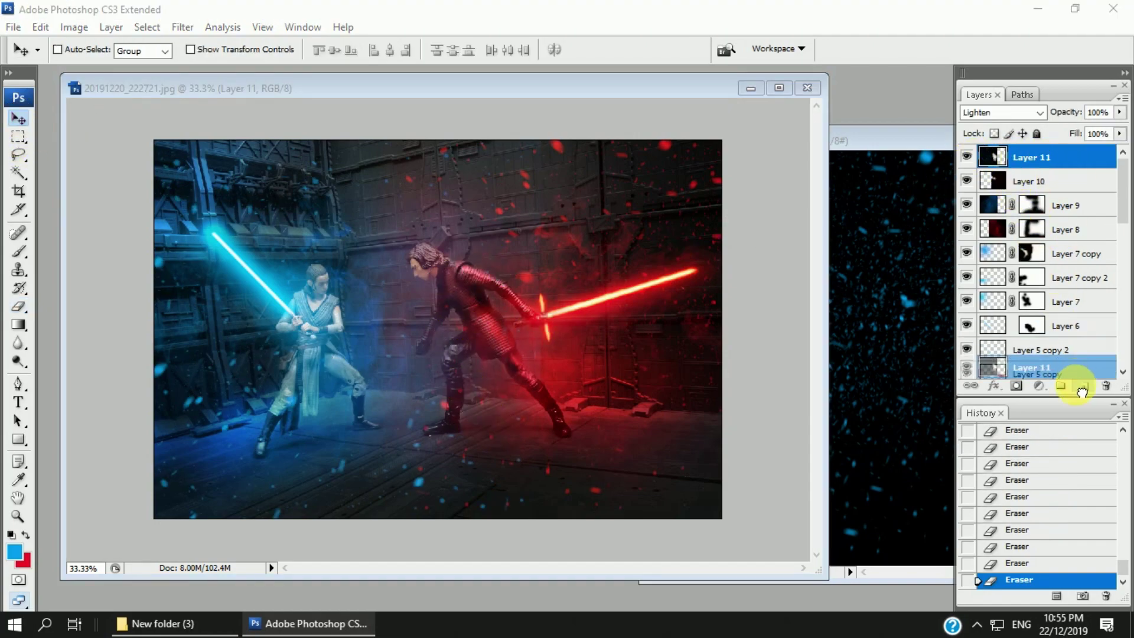
{"action": "left_click", "coordinate": [312, 300]}
{"action": "left_click", "coordinate": [1011, 112]}
{"action": "left_click", "coordinate": [996, 267]}
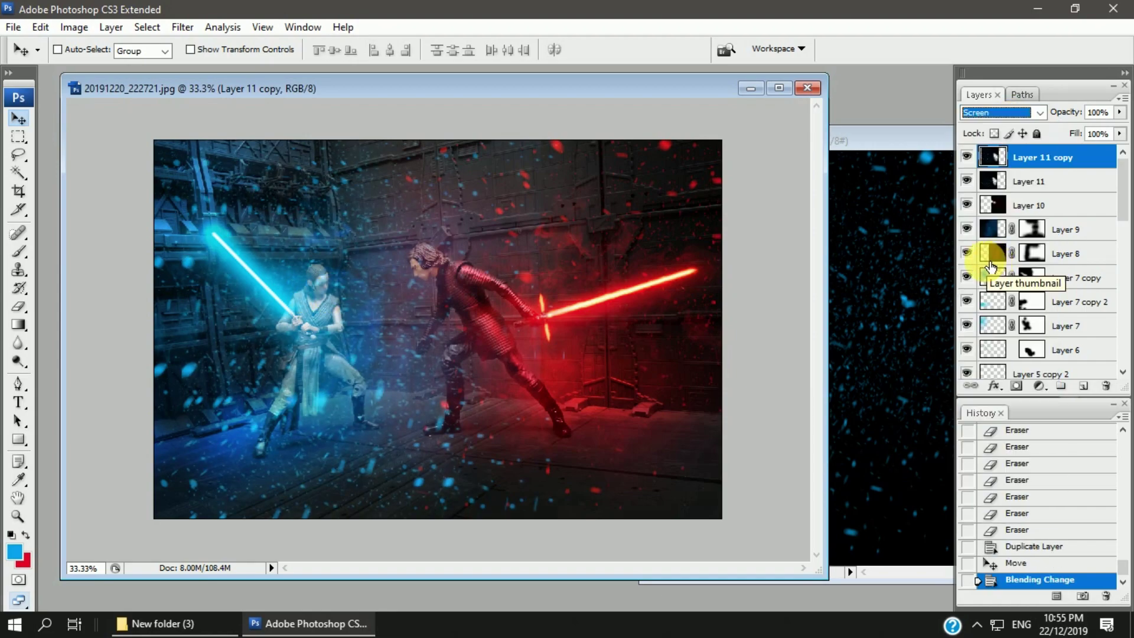
{"action": "left_click", "coordinate": [1016, 385]}
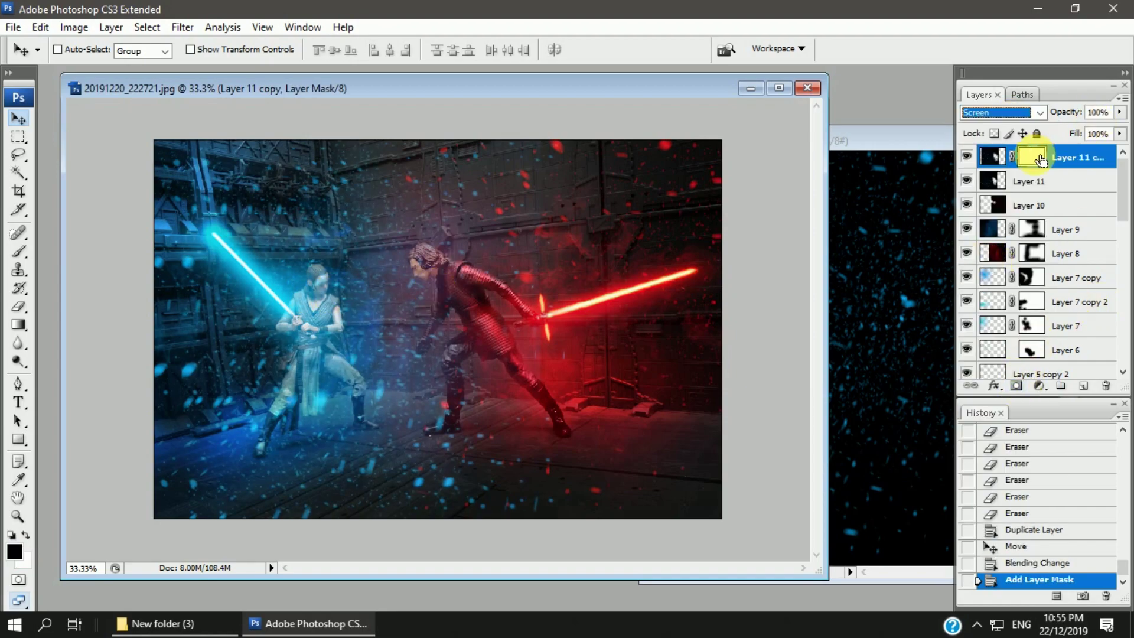
{"action": "key", "text": "alt+BackSpace"}
{"action": "left_click", "coordinate": [19, 251]}
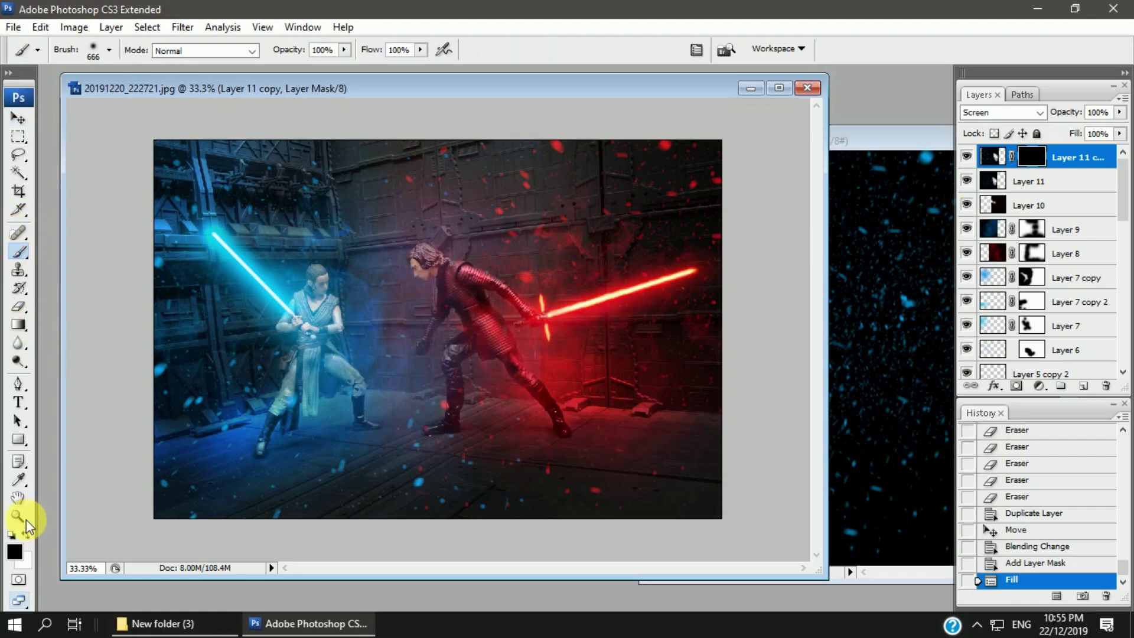
{"action": "left_click", "coordinate": [26, 534]}
{"action": "mouse_move", "coordinate": [338, 290]}
{"action": "left_mouse_down"}
{"action": "mouse_move", "coordinate": [375, 380]}
{"action": "mouse_move", "coordinate": [366, 405]}
{"action": "left_mouse_up"}
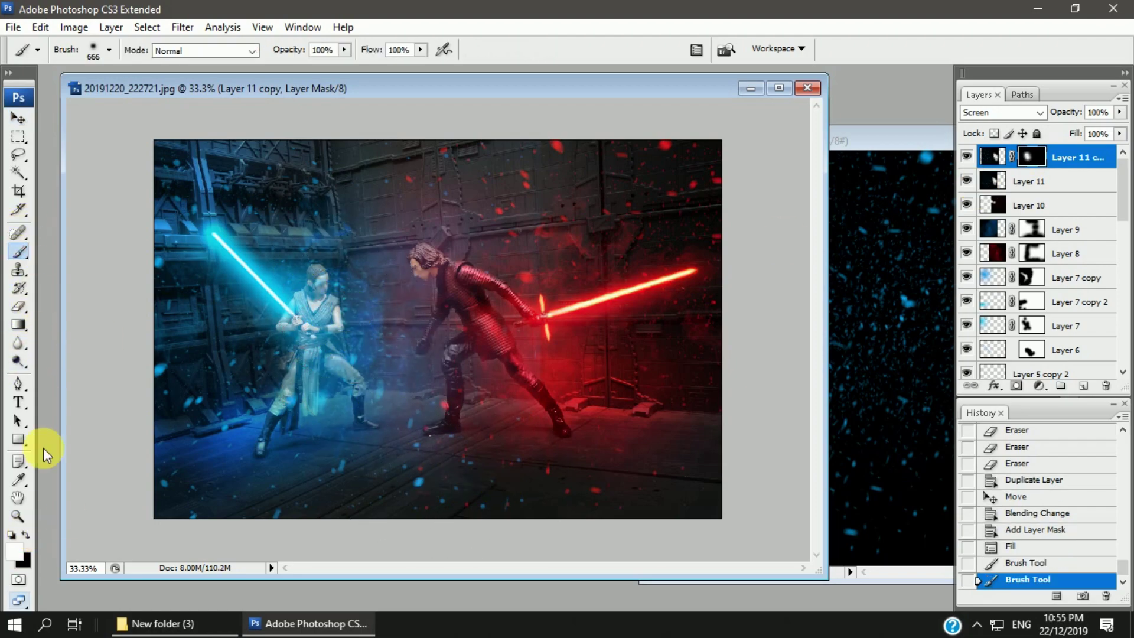
Reveal more particles on the Layer 11 copy mask with a smaller brush
{"action": "left_click", "coordinate": [94, 55]}
{"action": "left_click", "coordinate": [319, 449]}
{"action": "left_click", "coordinate": [445, 457]}
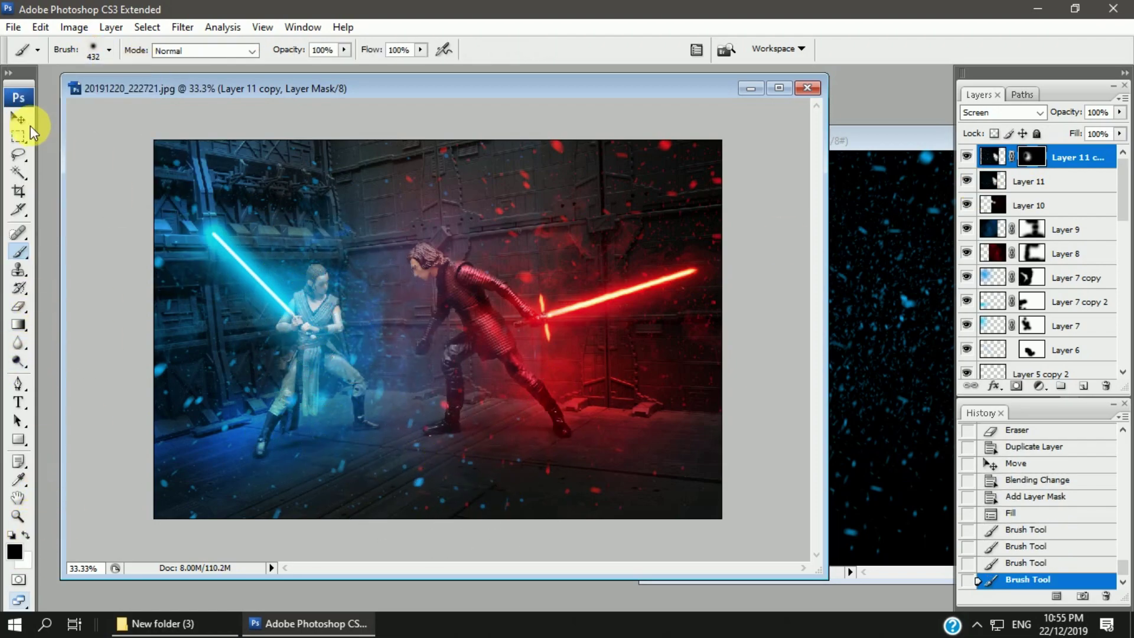
{"action": "key", "text": "v"}
{"action": "left_click", "coordinate": [967, 183]}
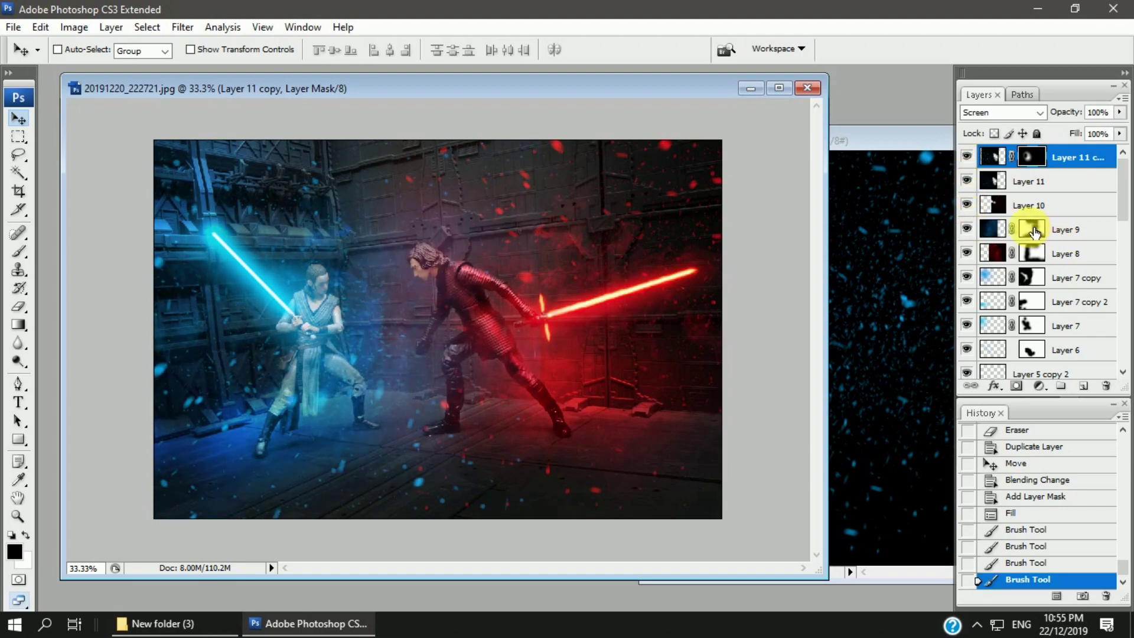
Brush the Layer 8 mask between the figures and the Layer 9 mask near Kylo's leg
{"action": "left_click", "coordinate": [1032, 229]}
{"action": "key", "text": "b"}
{"action": "left_click", "coordinate": [1032, 253]}
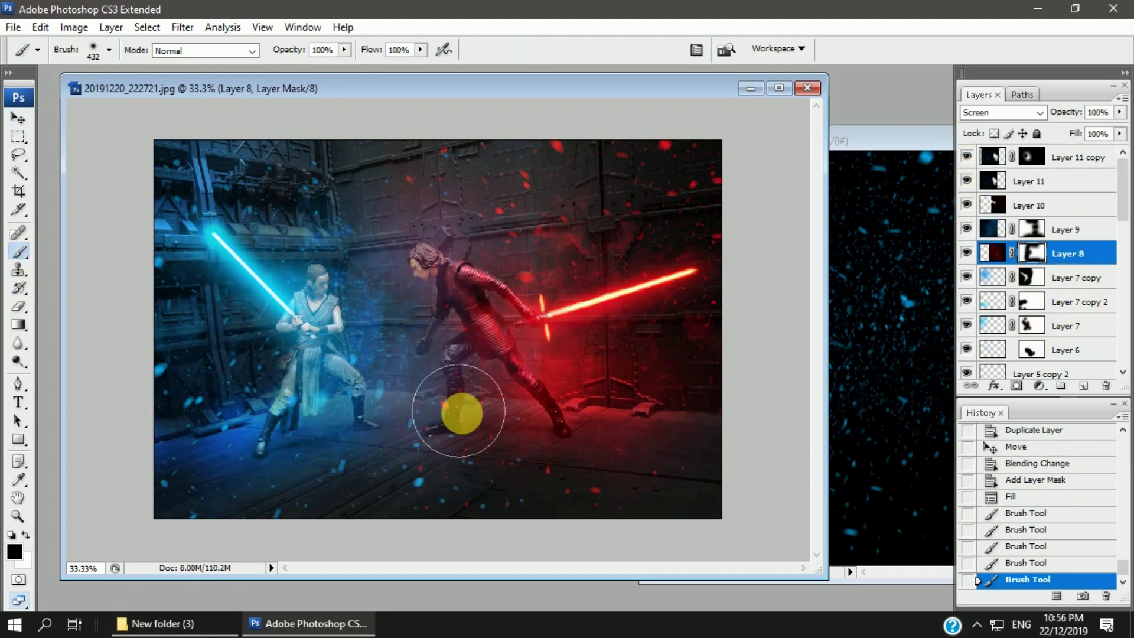
{"action": "left_click_drag", "start_coordinate": [346, 349], "coordinate": [397, 329]}
{"action": "left_click", "coordinate": [966, 229]}
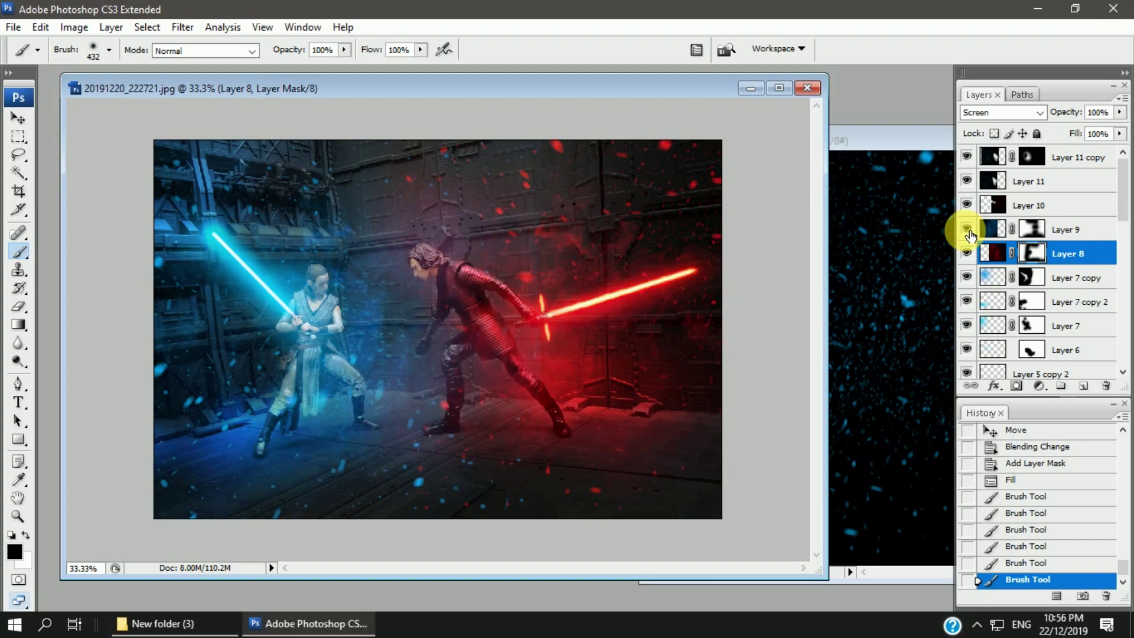
{"action": "left_click", "coordinate": [966, 229]}
{"action": "left_click", "coordinate": [966, 229]}
{"action": "left_click", "coordinate": [1032, 229]}
{"action": "left_click_drag", "start_coordinate": [342, 342], "coordinate": [539, 418]}
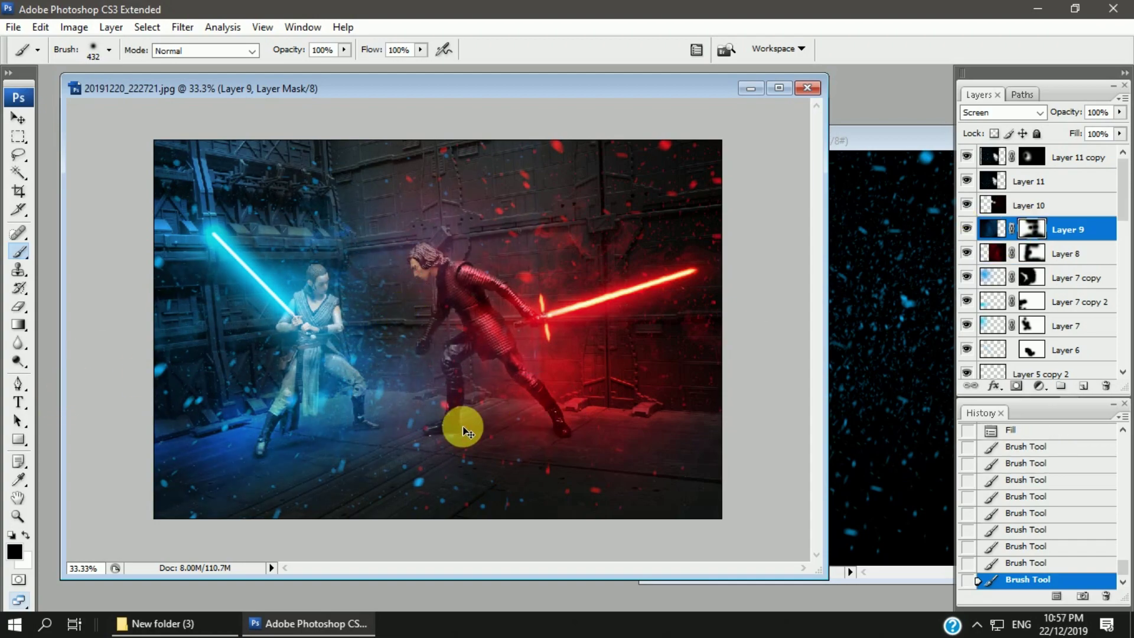
Compare layer visibility, retry a Layer 9 mask stroke, and mask the Layer 11 copy around Kylo
{"action": "key", "text": "x"}
{"action": "key", "text": "ctrl+plus"}
{"action": "key", "text": "ctrl+minus"}
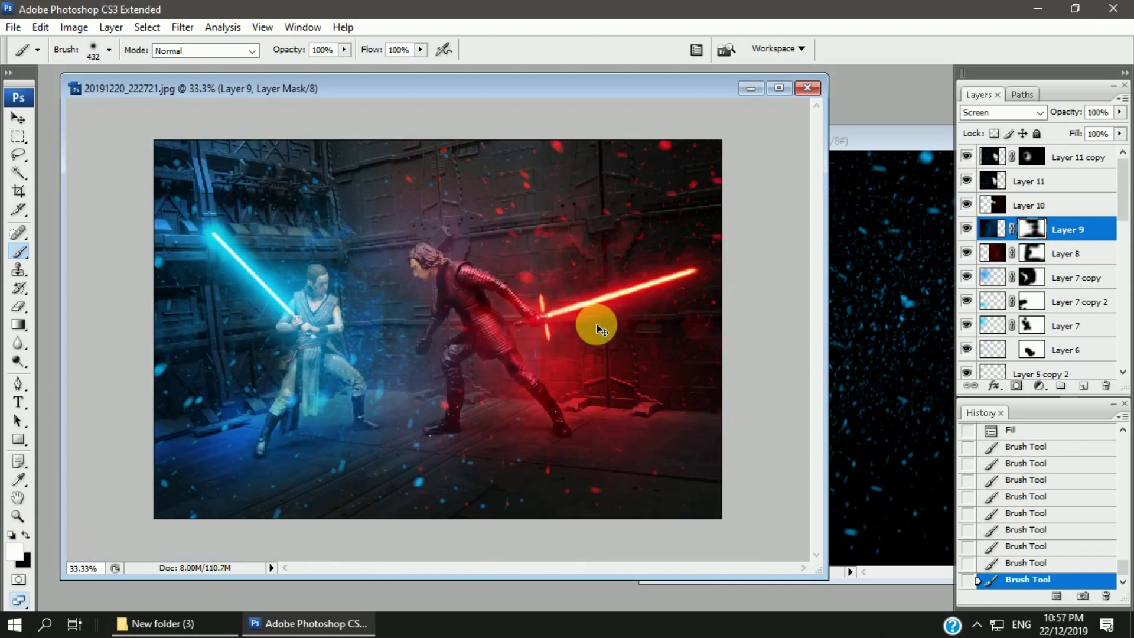
{"action": "left_click", "coordinate": [966, 276]}
{"action": "left_click", "coordinate": [966, 277]}
{"action": "left_click", "coordinate": [966, 324]}
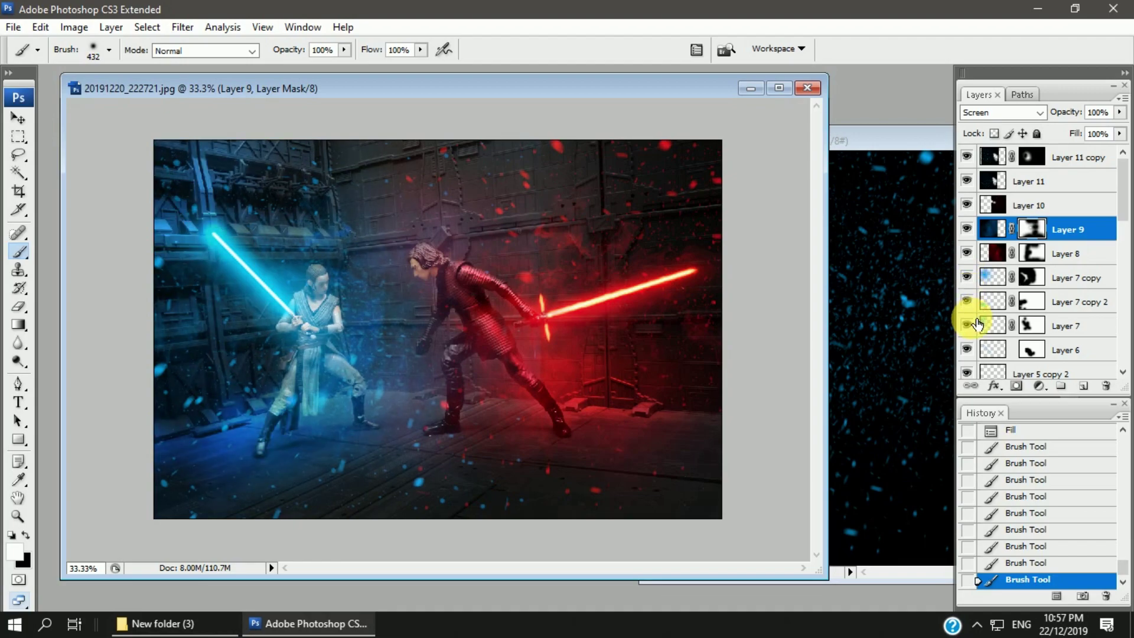
{"action": "left_click", "coordinate": [968, 230]}
{"action": "left_click", "coordinate": [967, 229]}
{"action": "key", "text": "x"}
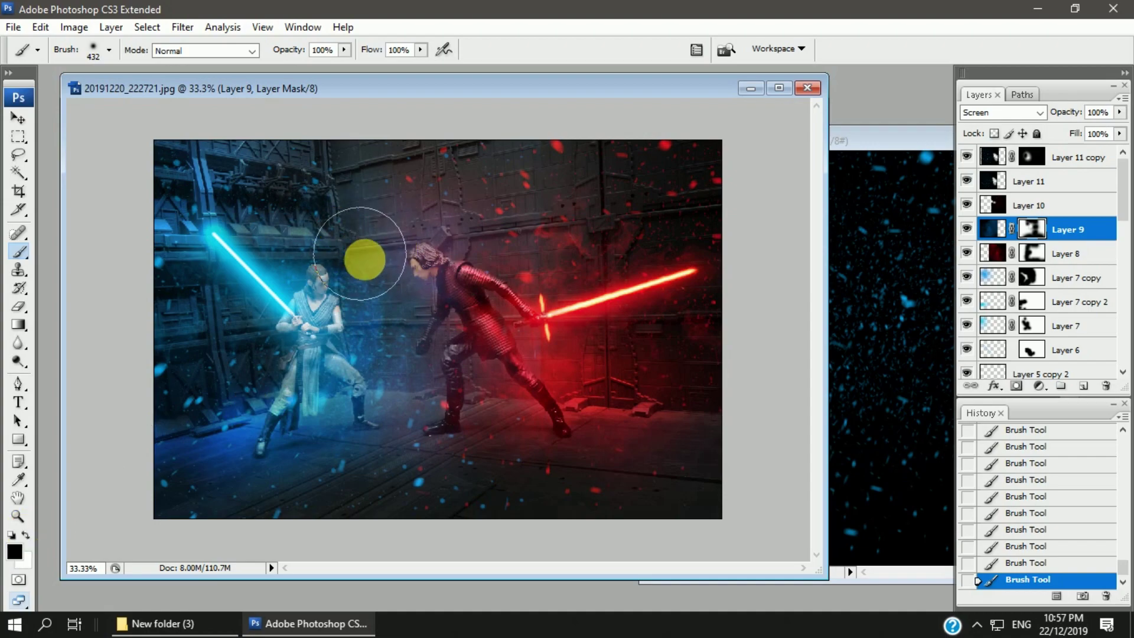
{"action": "left_click_drag", "start_coordinate": [362, 256], "coordinate": [413, 508]}
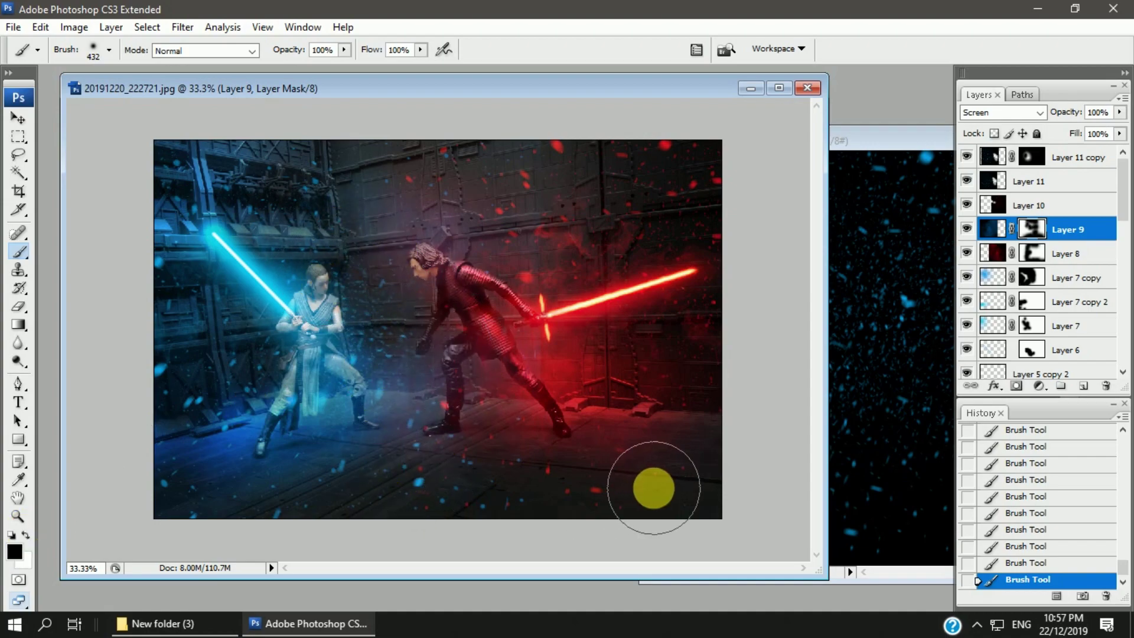
{"action": "key", "text": "ctrl+z"}
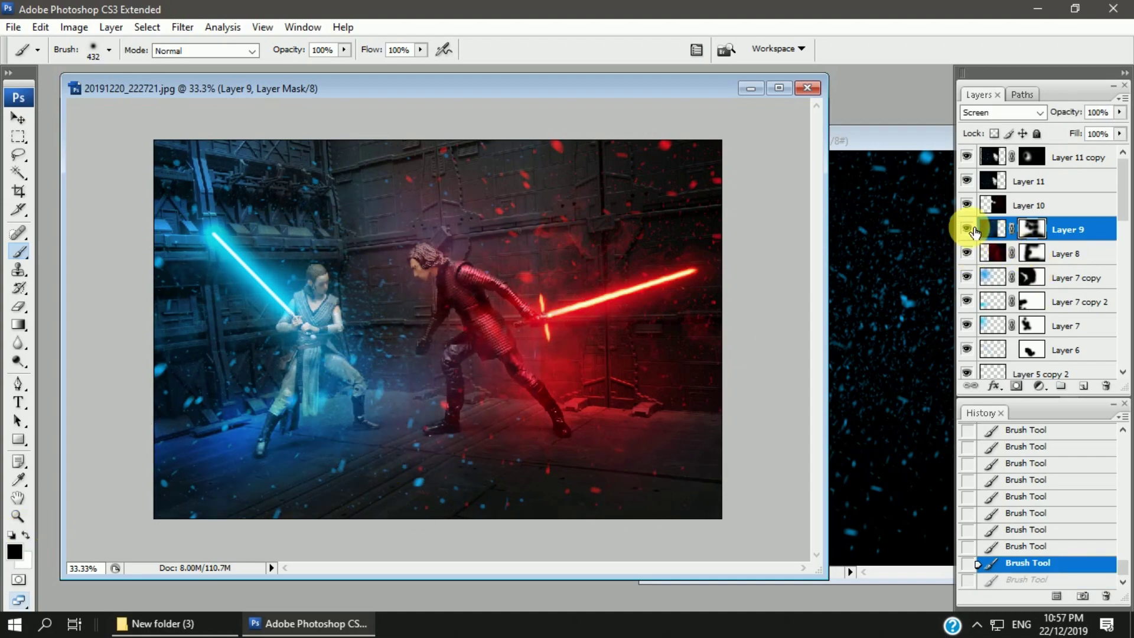
{"action": "left_click", "coordinate": [971, 159]}
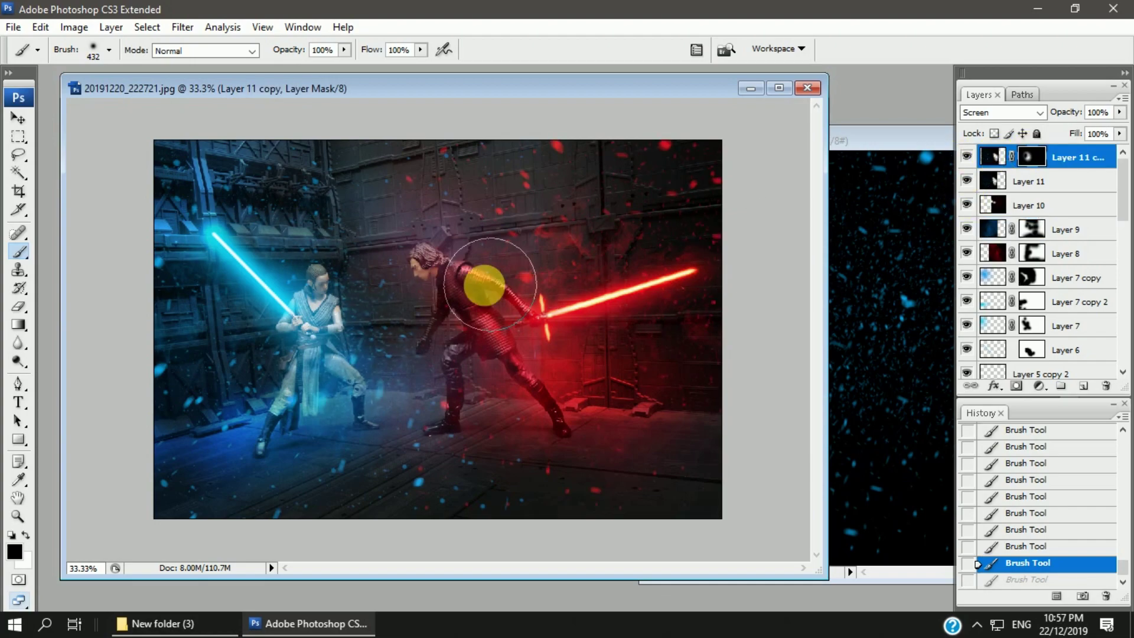
{"action": "left_click_drag", "start_coordinate": [468, 278], "coordinate": [394, 300]}
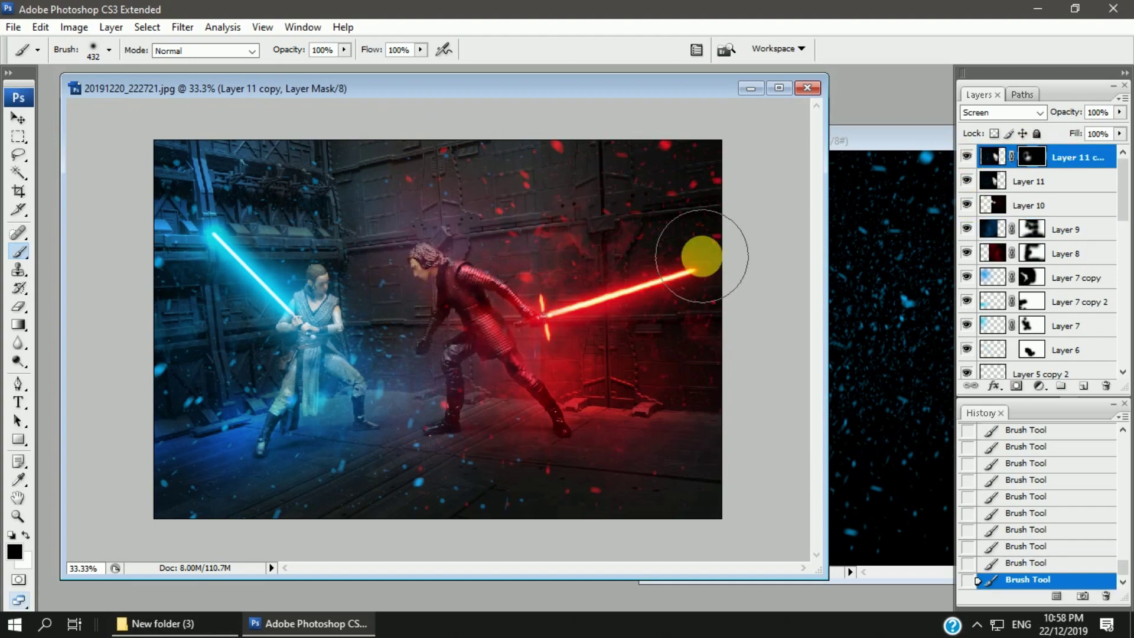
Close the spare particle source document without saving
{"action": "left_click", "coordinate": [1057, 253]}
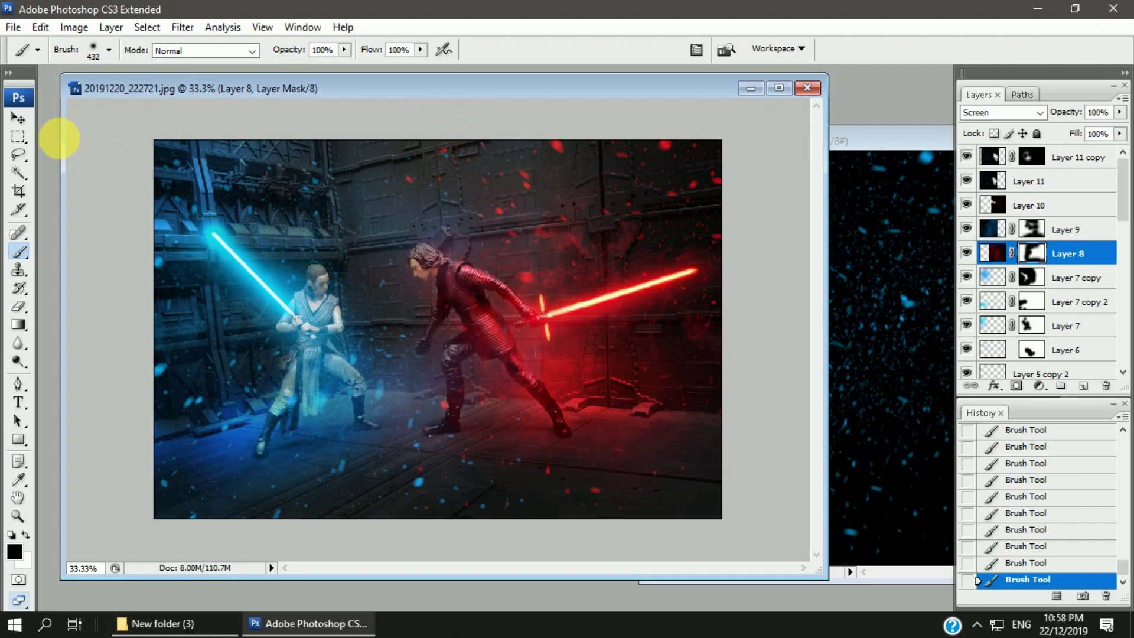
{"action": "key", "text": "v"}
{"action": "key", "text": "ctrl+Tab"}
{"action": "key", "text": "ctrl+w"}
{"action": "left_click", "coordinate": [590, 248]}
Snapshot the layered state and flatten the image
{"action": "key", "text": "ctrl+minus"}
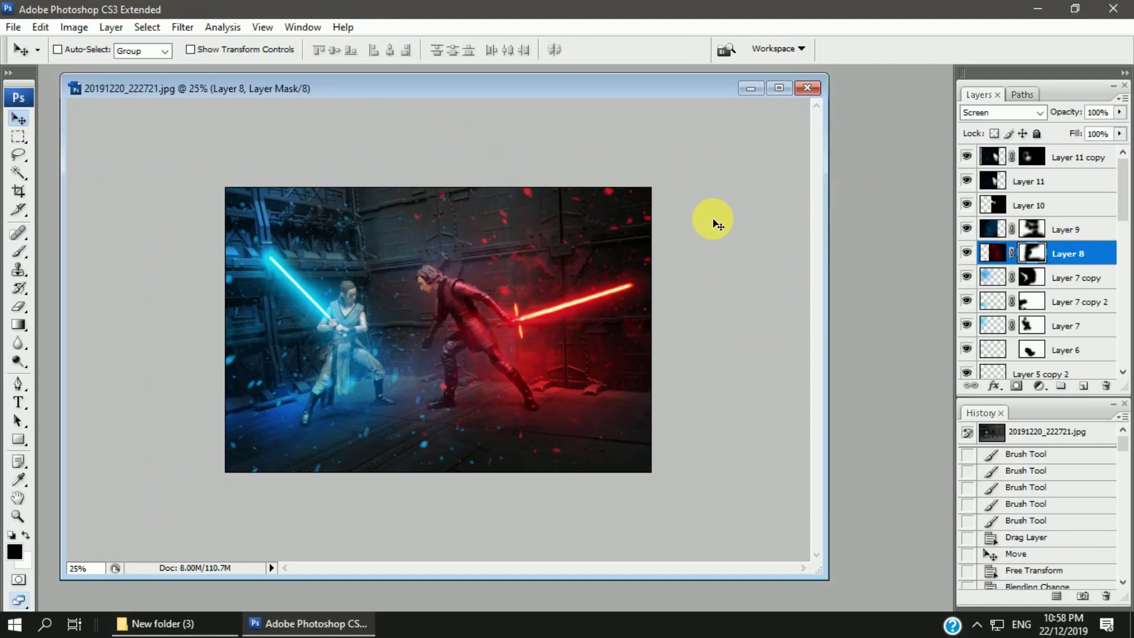
{"action": "left_click", "coordinate": [1084, 596]}
{"action": "left_click", "coordinate": [1120, 97]}
Apply the Color Efex Pro 3.0 Darken/Lighten Center vignette
{"action": "left_click", "coordinate": [1063, 313]}
{"action": "left_click", "coordinate": [182, 27]}
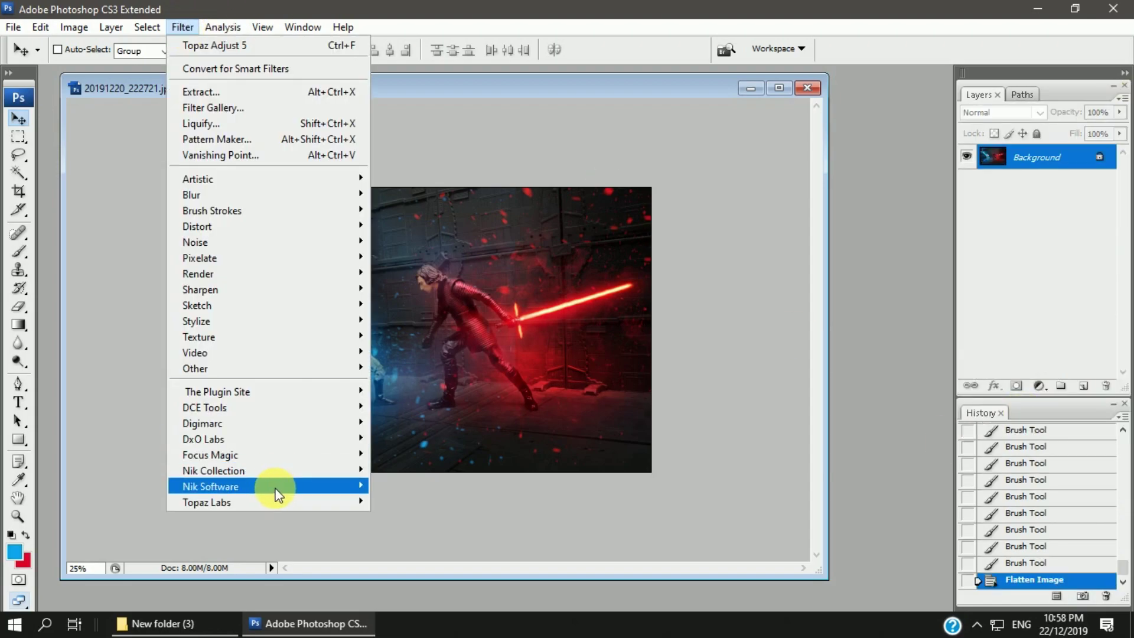
{"action": "left_click", "coordinate": [414, 488]}
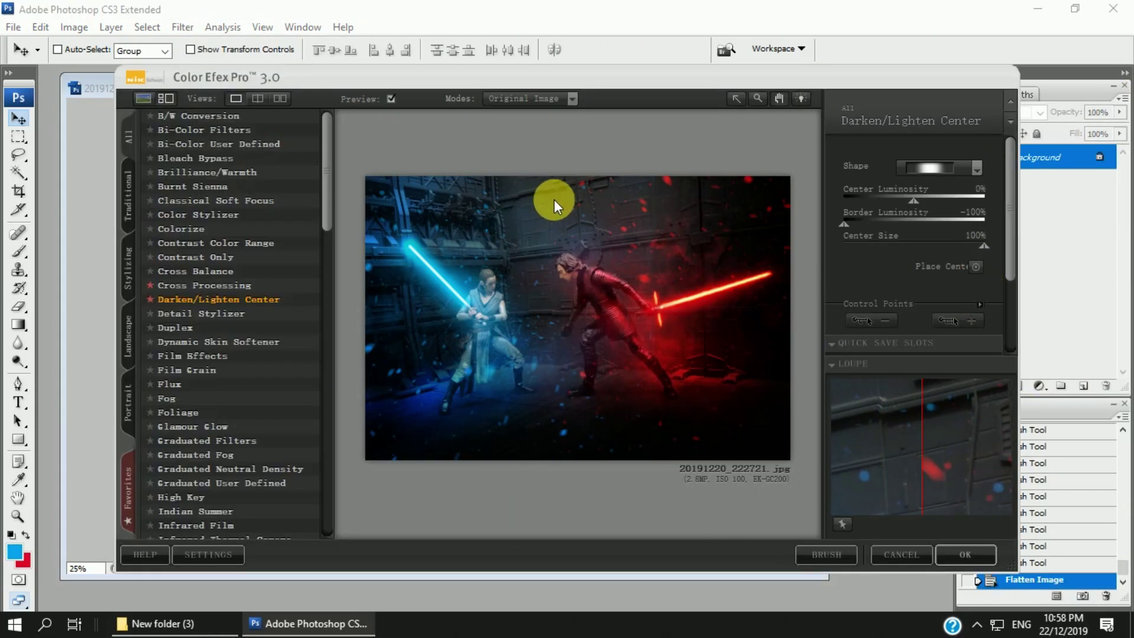
{"action": "left_click", "coordinate": [965, 554]}
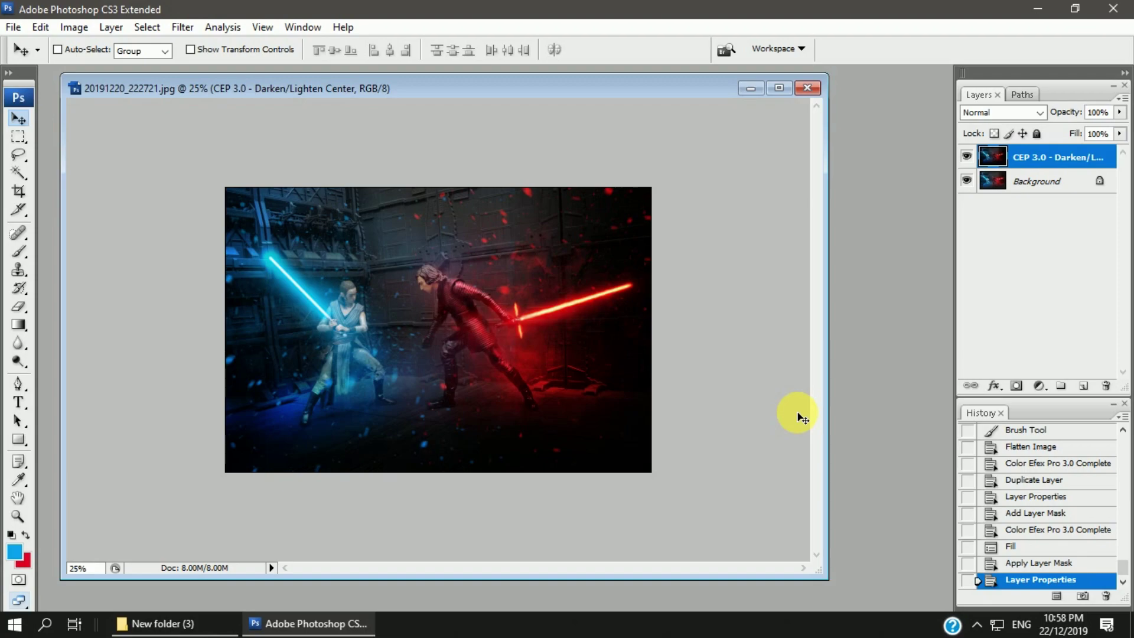
Apply Color Efex Pro Cross Processing with method B02
{"action": "left_click", "coordinate": [182, 27]}
{"action": "left_click", "coordinate": [449, 485]}
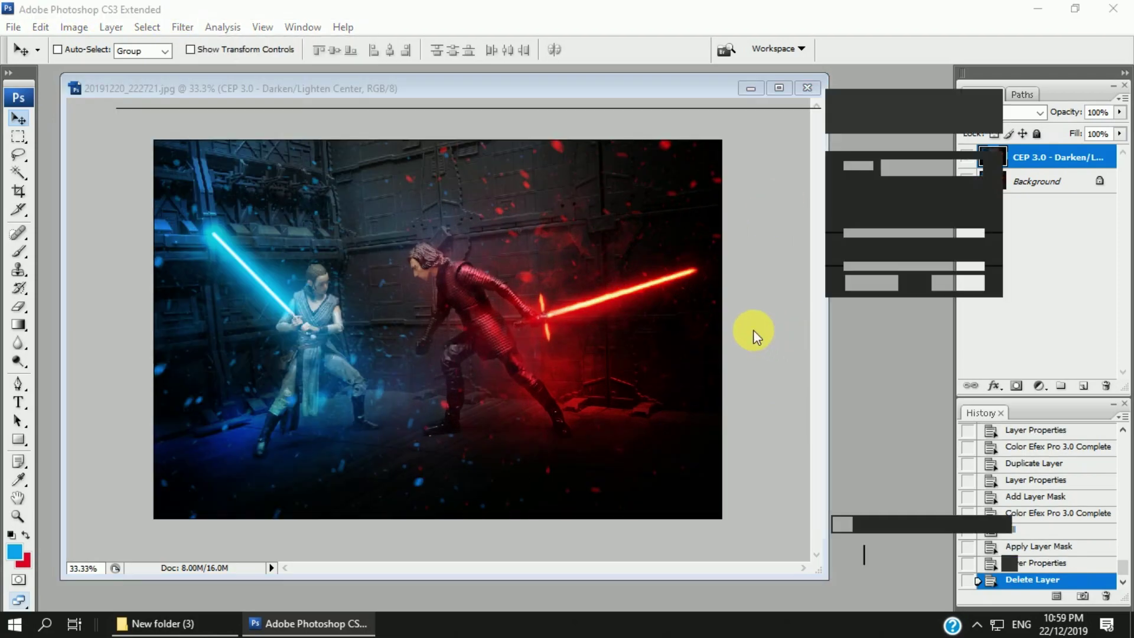
{"action": "left_click", "coordinate": [976, 168]}
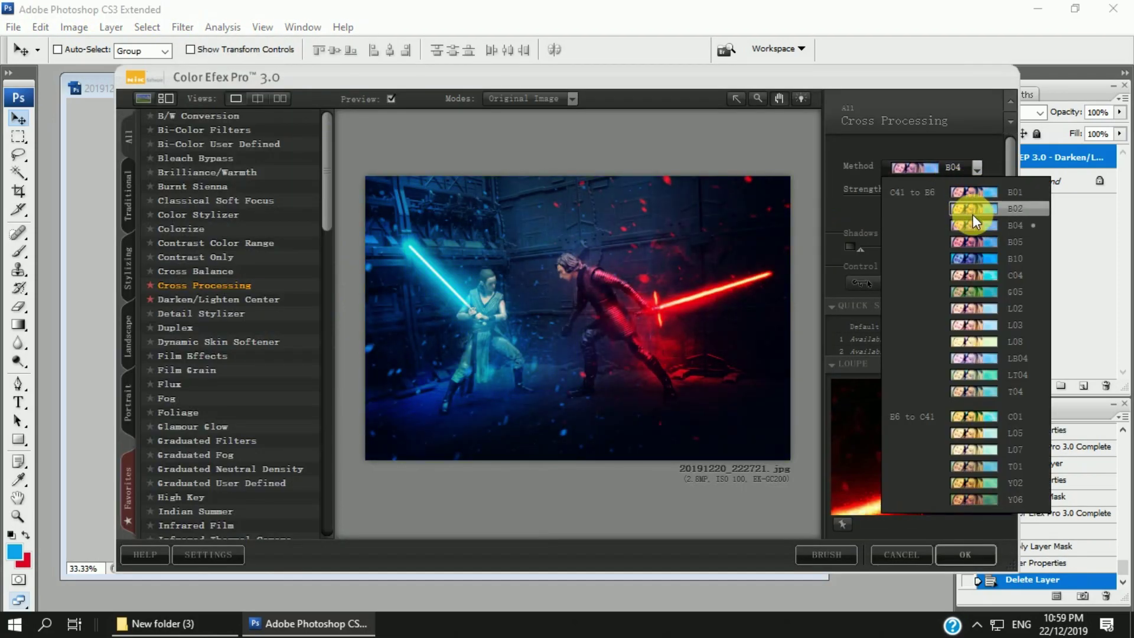
{"action": "left_click", "coordinate": [976, 209]}
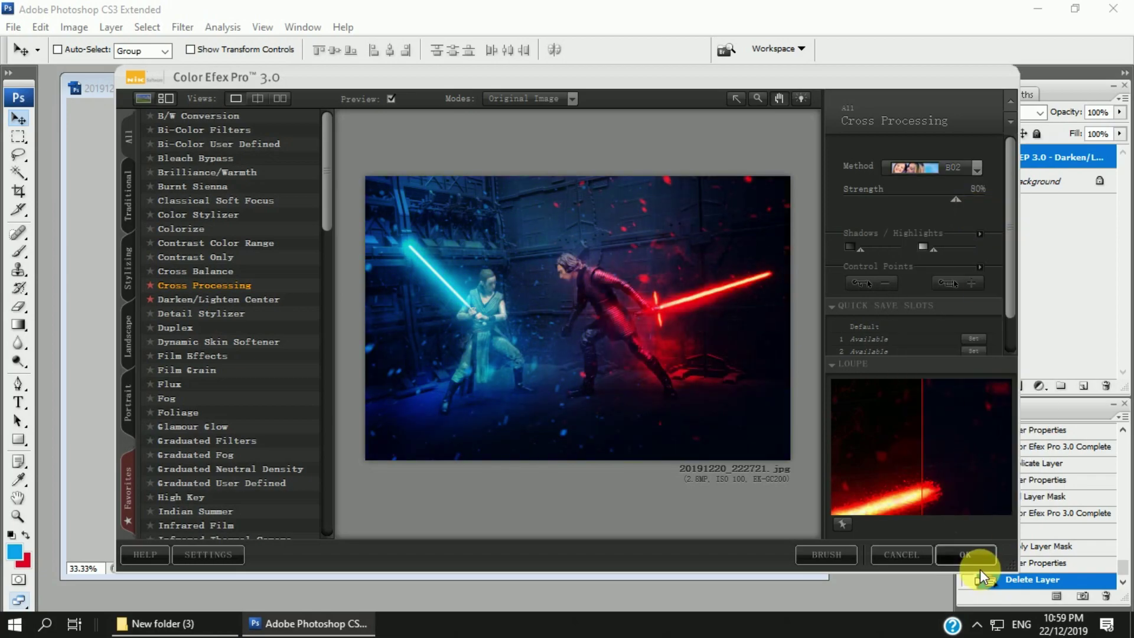
{"action": "left_click", "coordinate": [968, 555]}
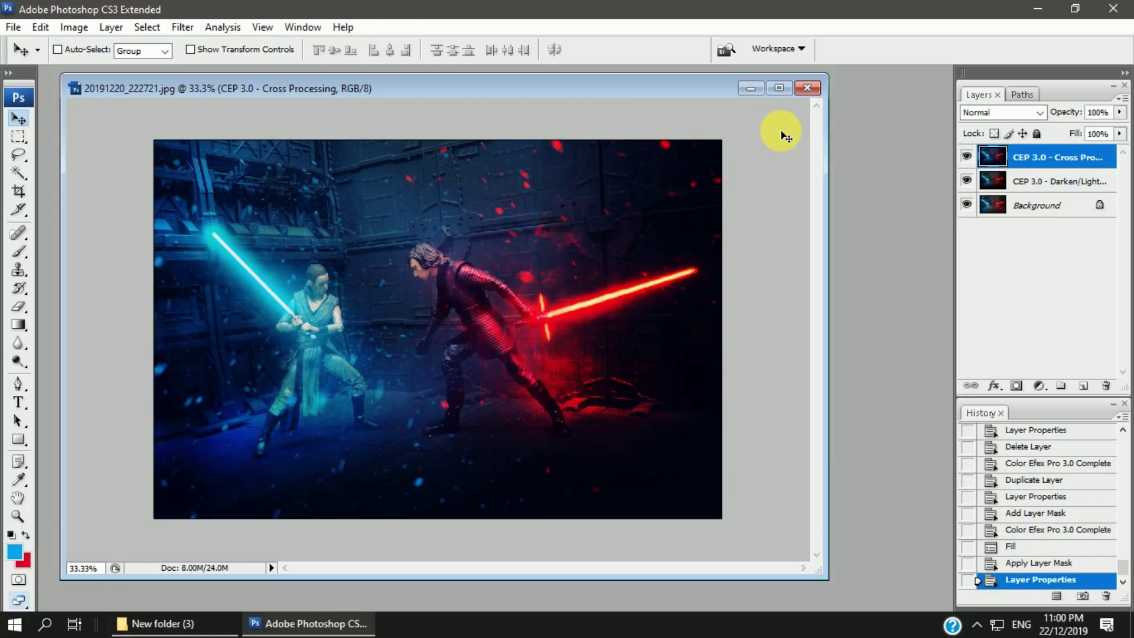
Show the finished duel image enlarged to 50% with panels hidden
{"action": "key", "text": "ctrl+plus"}
{"action": "key", "text": "Tab"}
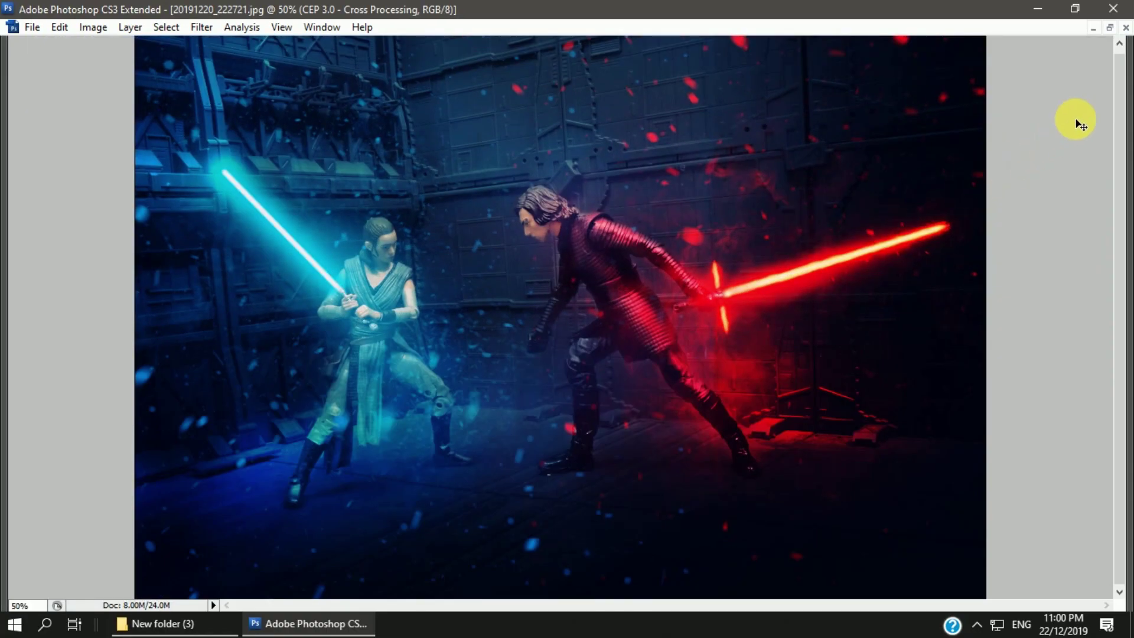